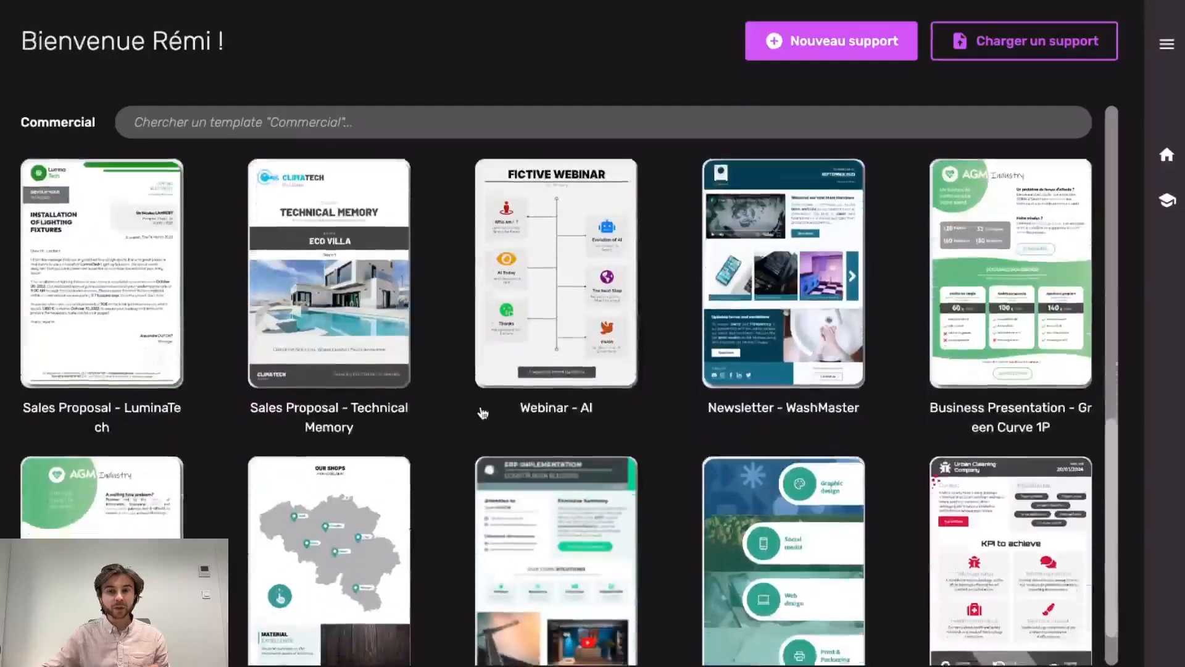
Browse the Commercial templates, then open the settings panel (Français, auto-save Activée, Clair)
{"action": "scroll", "coordinate": [482, 413], "scroll_direction": "up", "scroll_amount": 6}
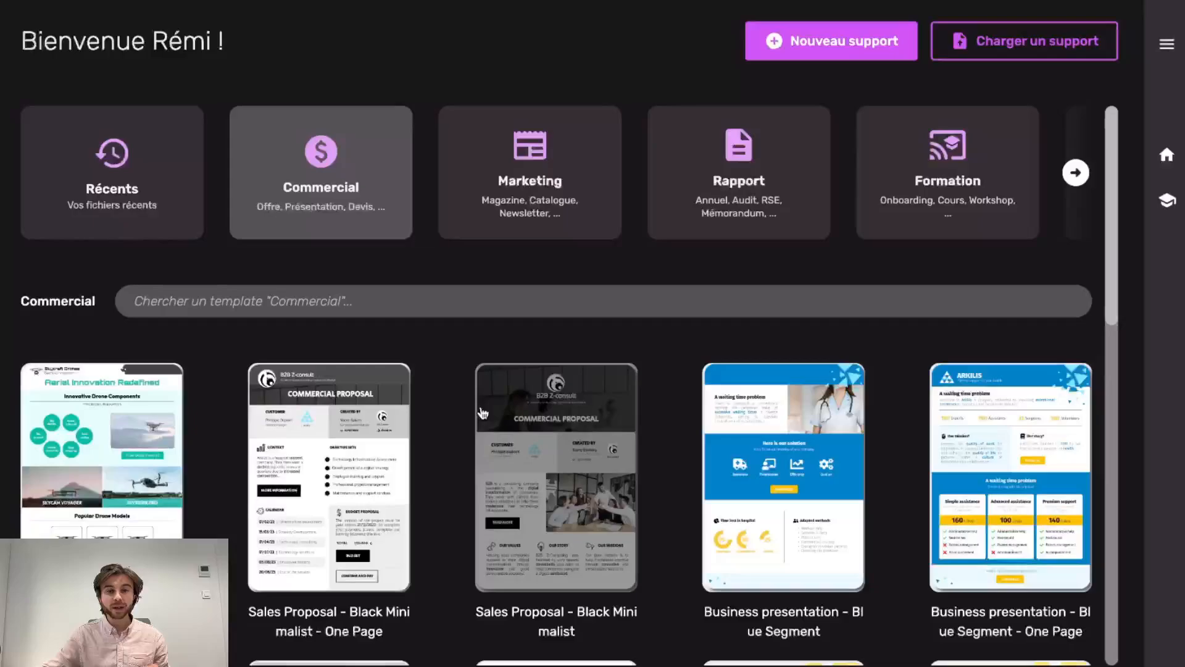
{"action": "scroll", "coordinate": [482, 412], "scroll_direction": "down", "scroll_amount": 6}
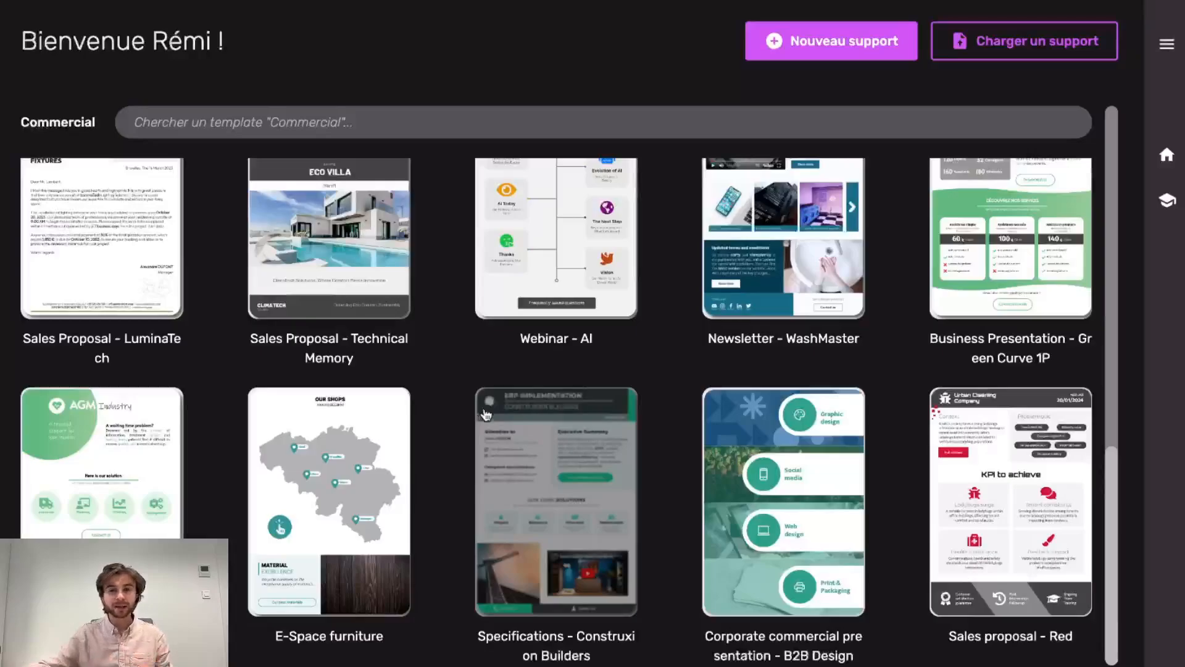
{"action": "scroll", "coordinate": [484, 412], "scroll_direction": "up", "scroll_amount": 15}
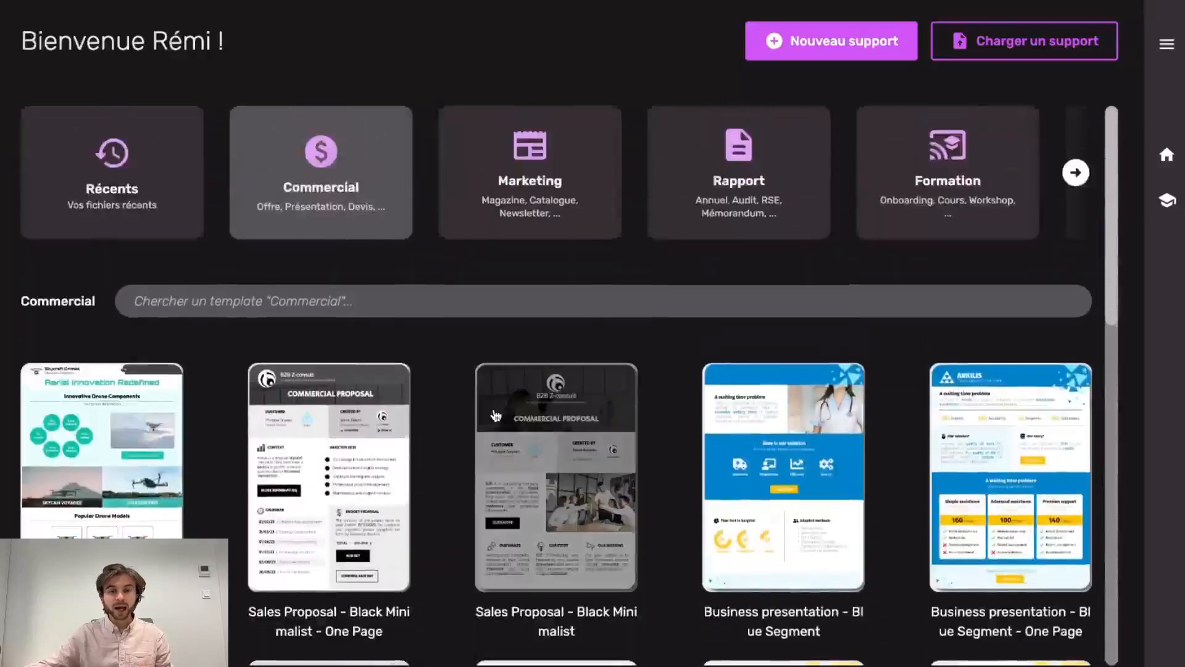
{"action": "scroll", "coordinate": [493, 415], "scroll_direction": "down", "scroll_amount": 9}
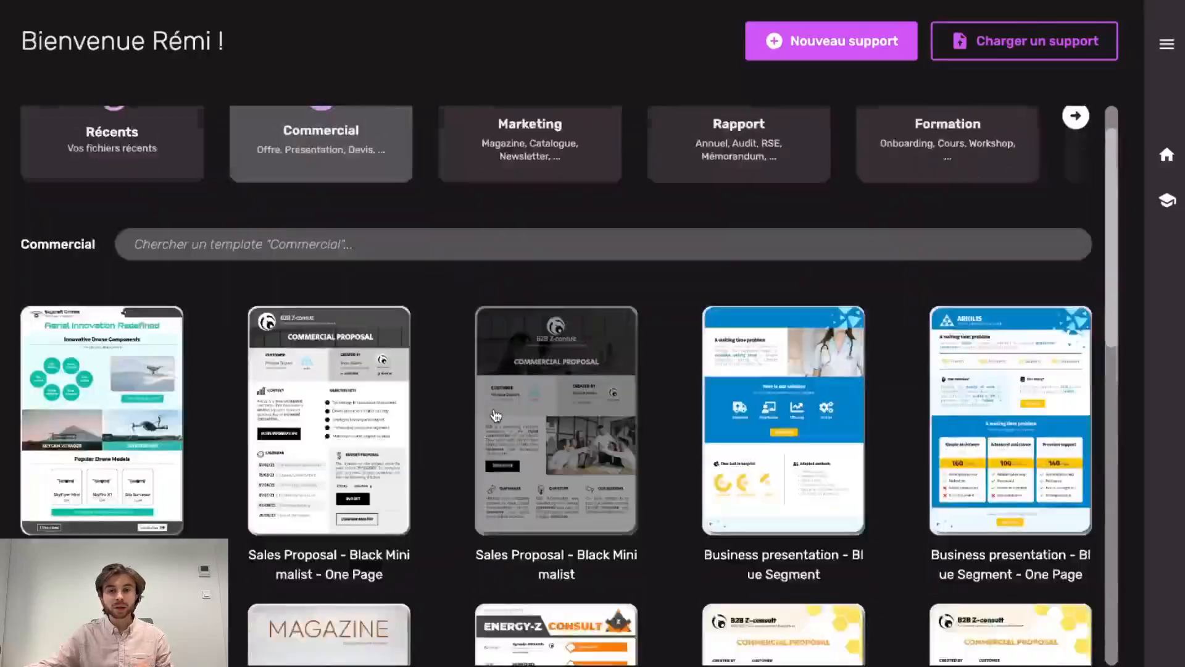
{"action": "scroll", "coordinate": [494, 412], "scroll_direction": "down", "scroll_amount": 5}
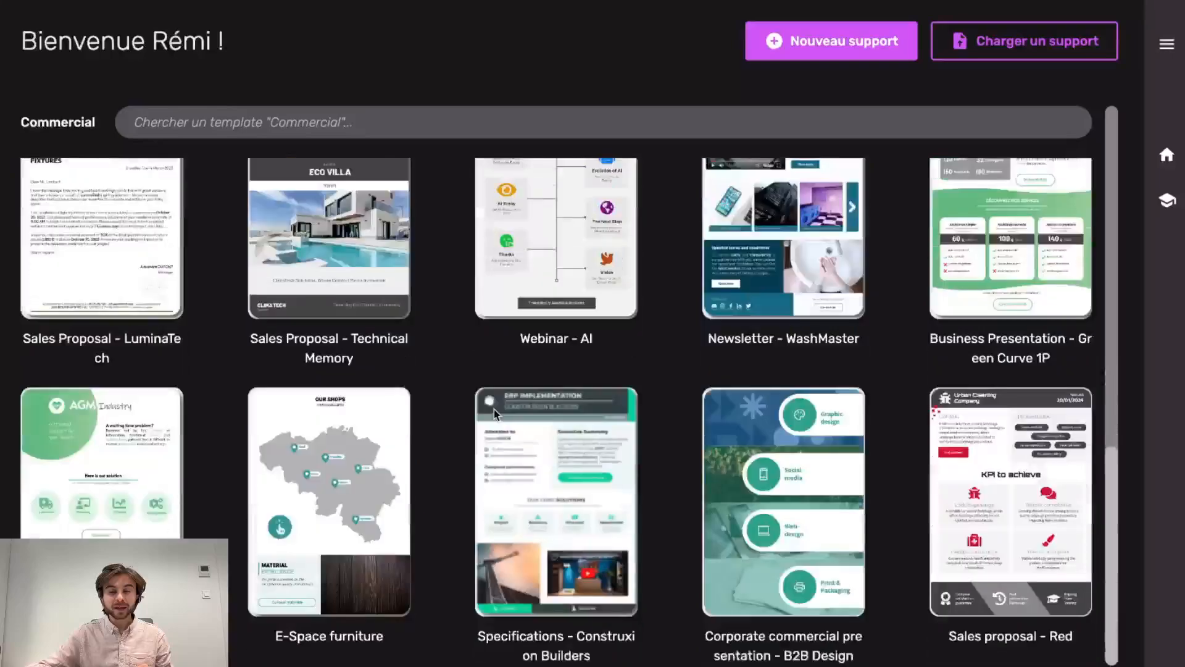
{"action": "scroll", "coordinate": [448, 413], "scroll_direction": "up", "scroll_amount": 15}
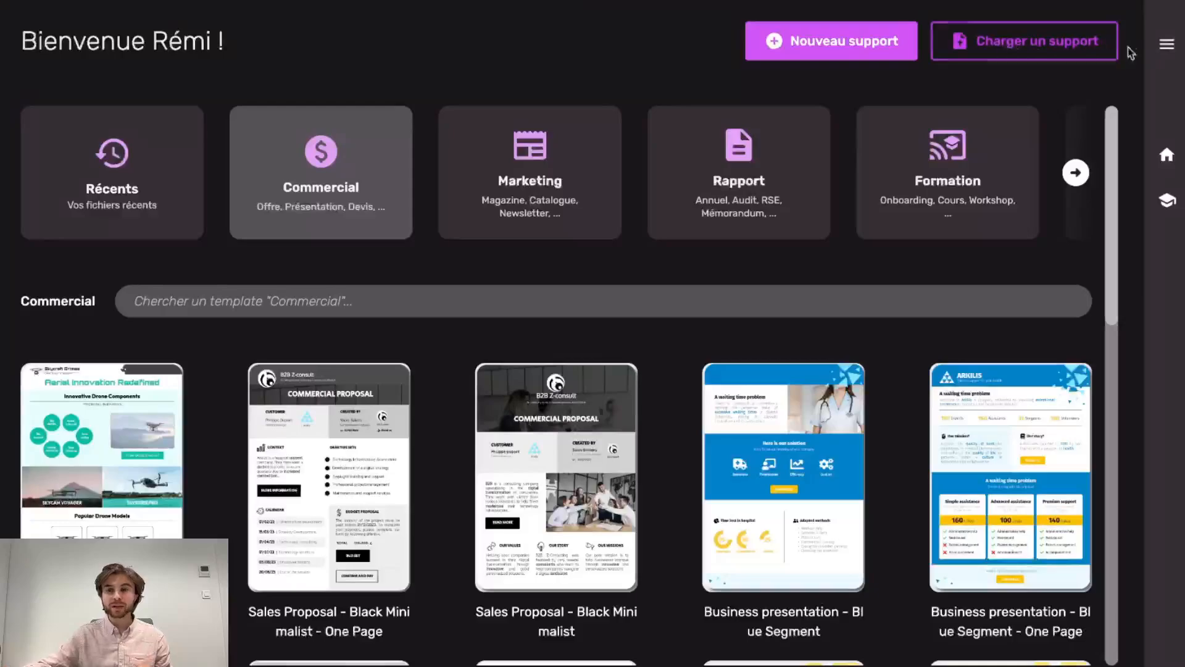
{"action": "left_click", "coordinate": [1167, 47]}
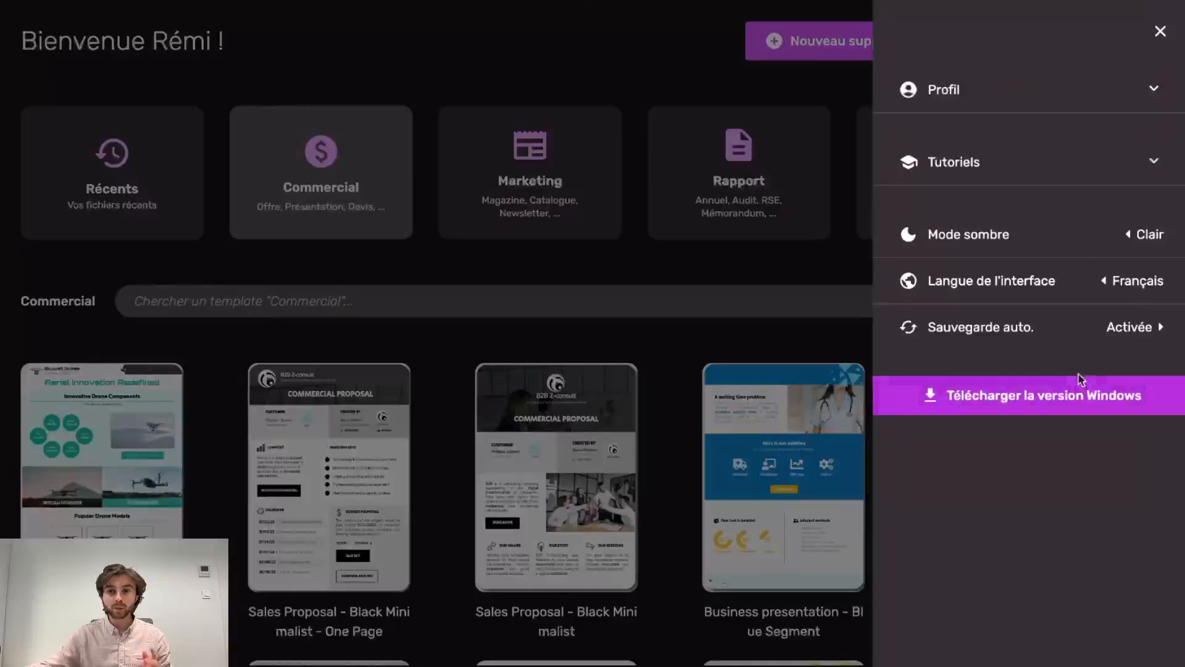
Close the settings panel and create a new blank 'Document sans titre' with Nouveau support
{"action": "left_click", "coordinate": [1160, 31]}
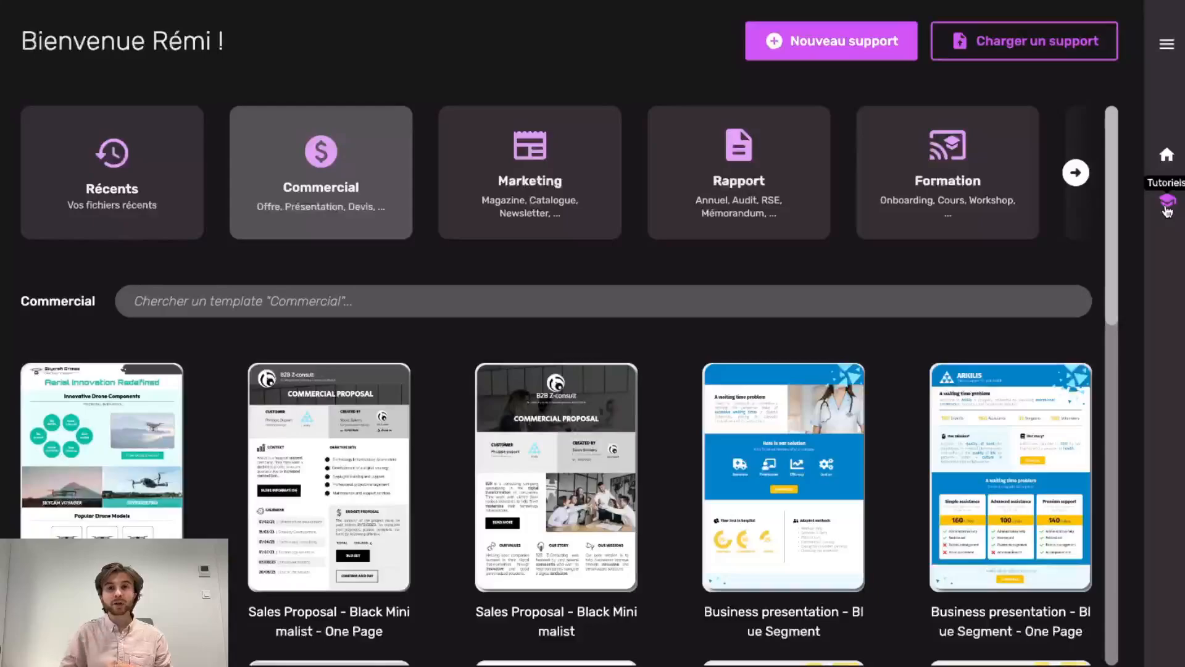
{"action": "left_click", "coordinate": [839, 53]}
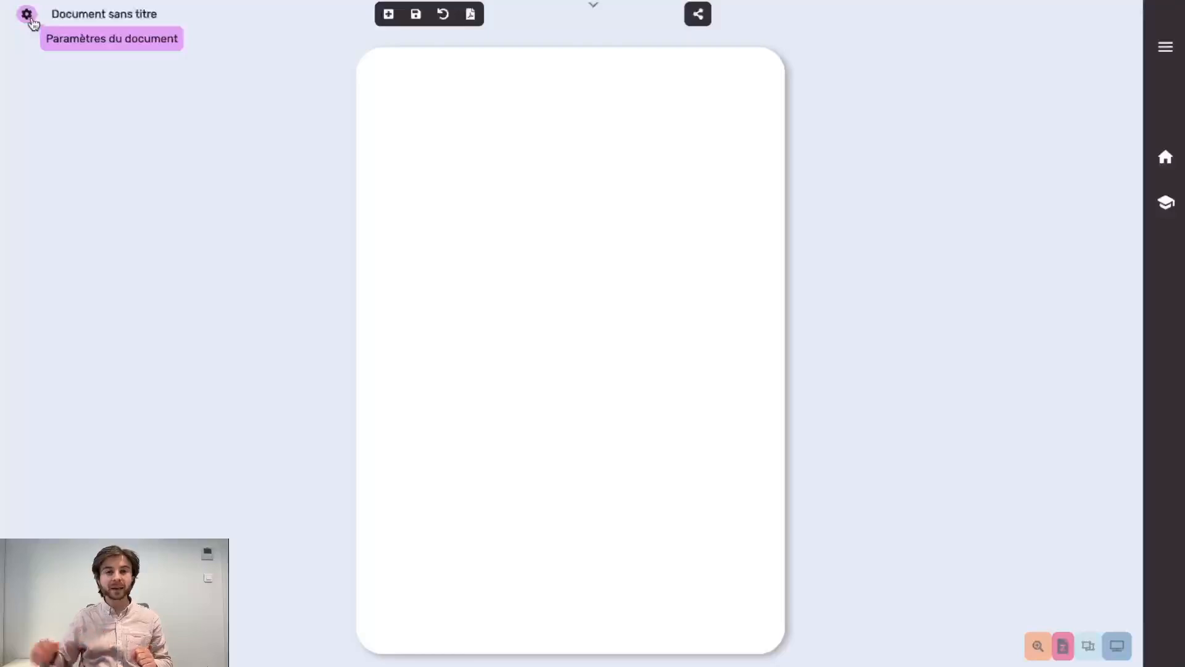
Replace the title 'Document sans titre' with 'Démo'
{"action": "left_click", "coordinate": [78, 18]}
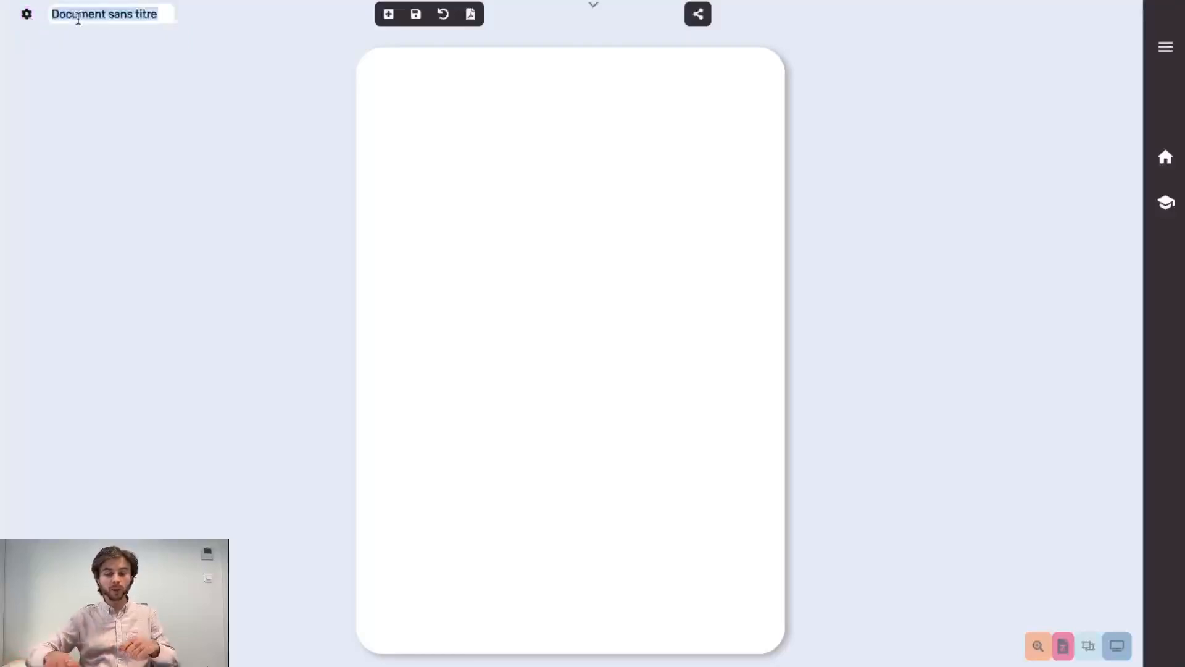
{"action": "key", "text": "BackSpace"}
{"action": "type", "text": "Démo"}
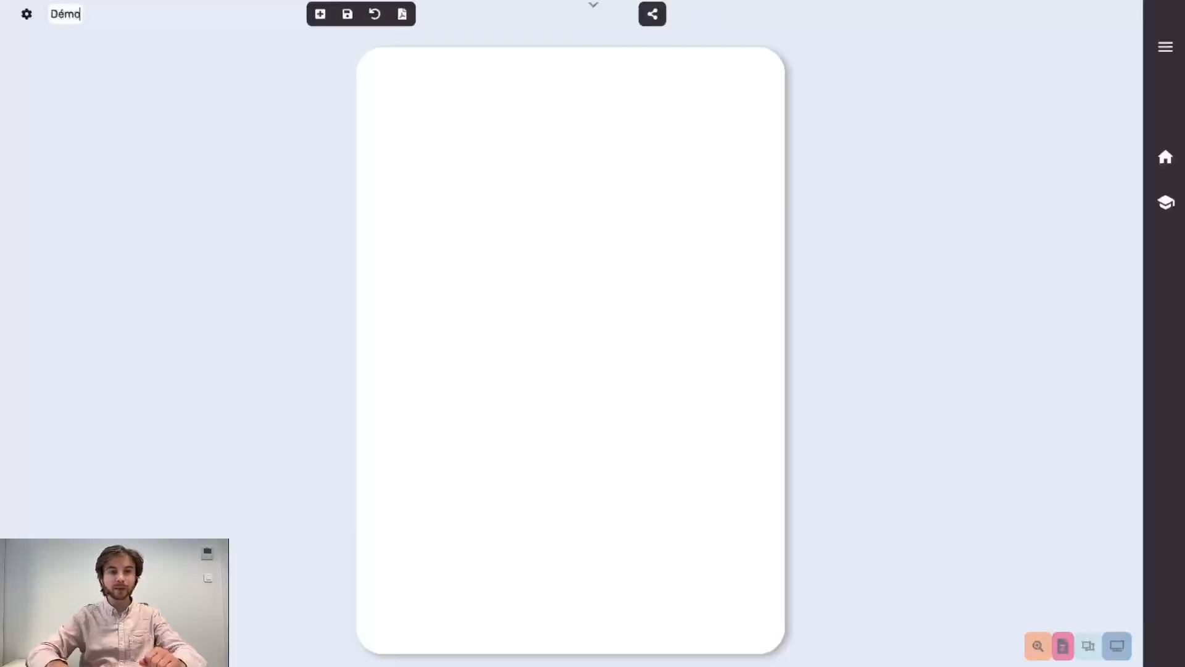
{"action": "key", "text": "Return"}
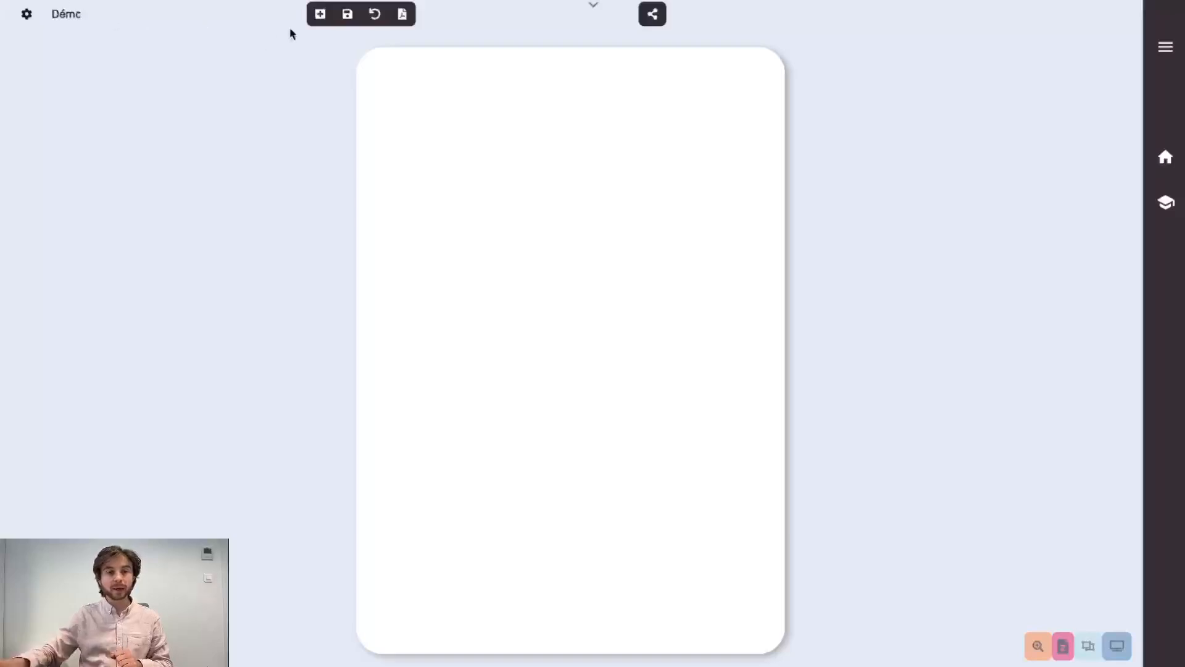
{"action": "mouse_move", "coordinate": [319, 19]}
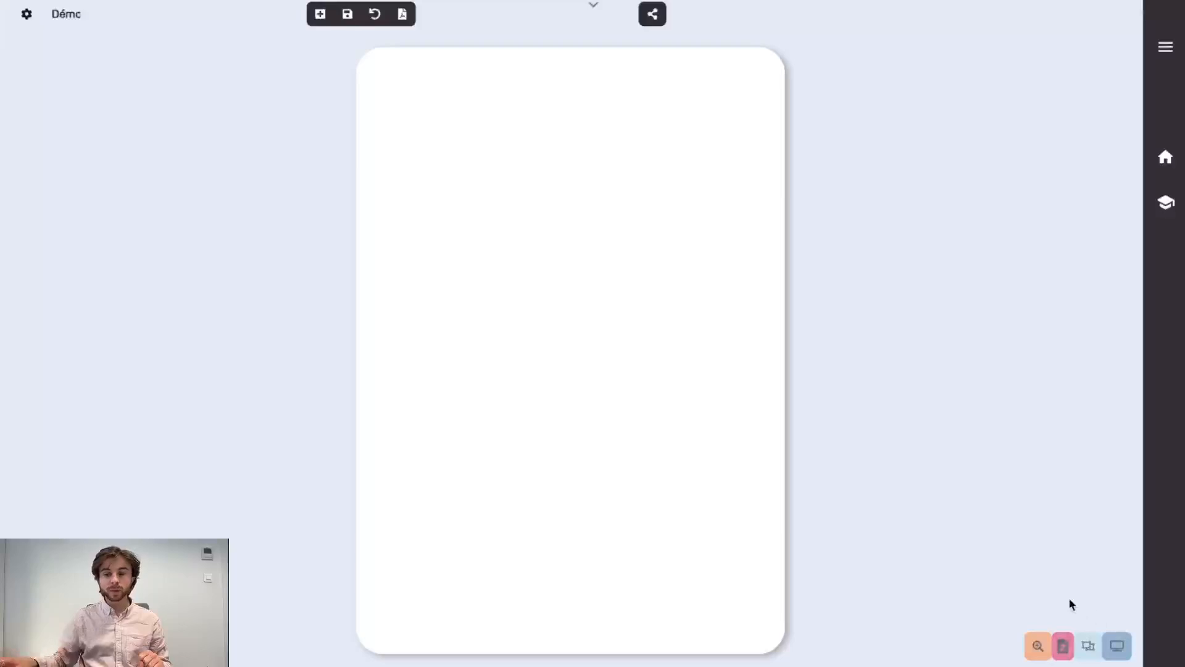
{"action": "left_click", "coordinate": [1043, 646]}
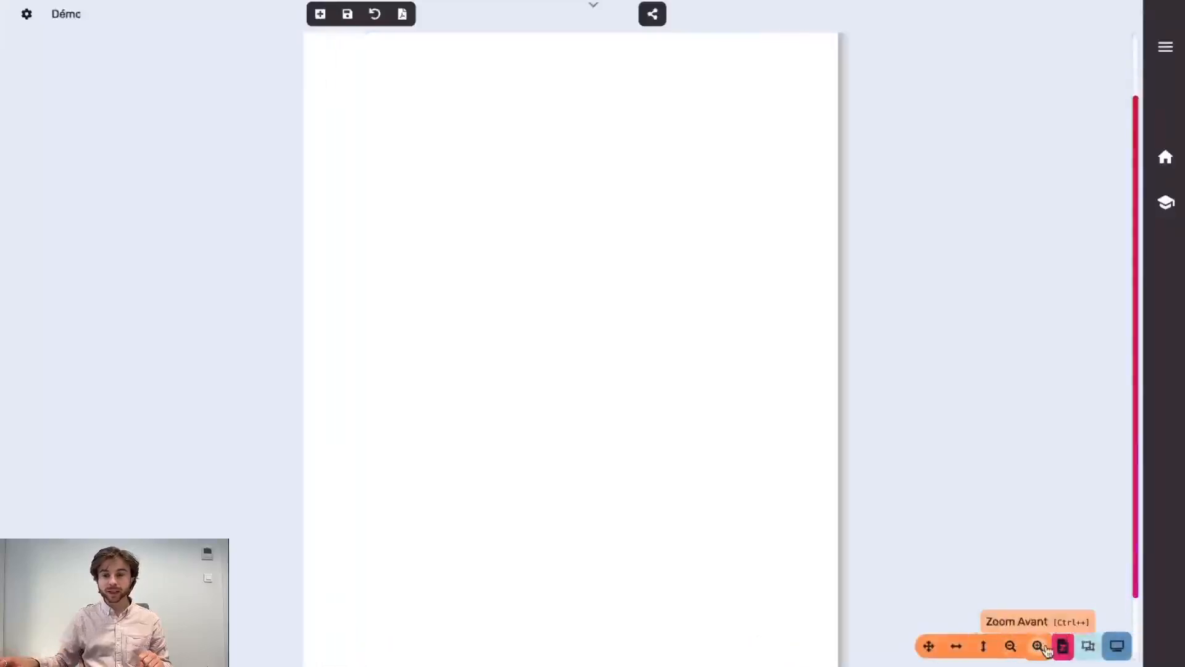
{"action": "left_click", "coordinate": [1010, 646]}
{"action": "left_click", "coordinate": [983, 646]}
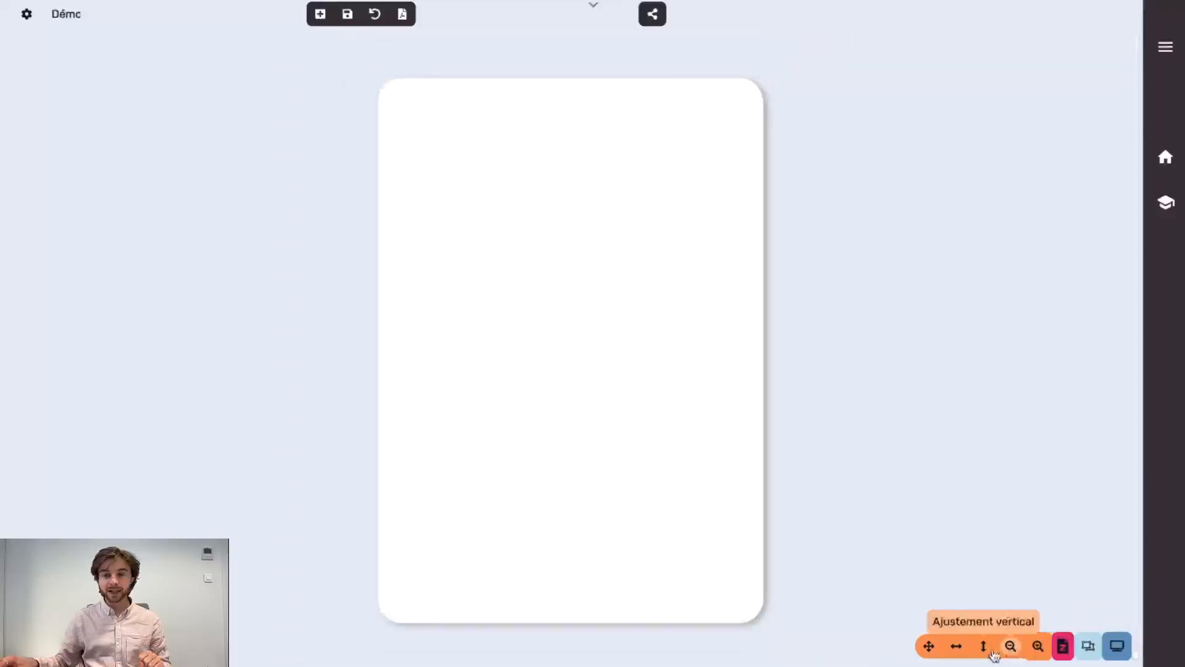
{"action": "left_click", "coordinate": [929, 647]}
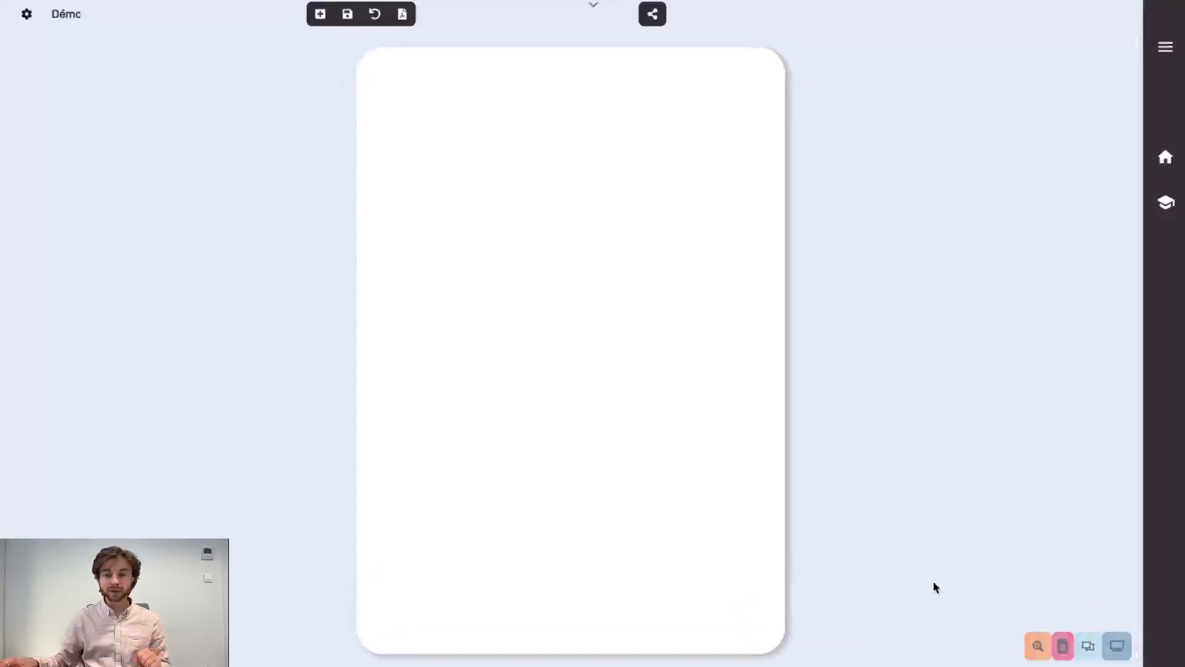
Put the Démo document into edit mode and enable Bloc grouping in the insert toolbar
{"action": "left_click", "coordinate": [1084, 645]}
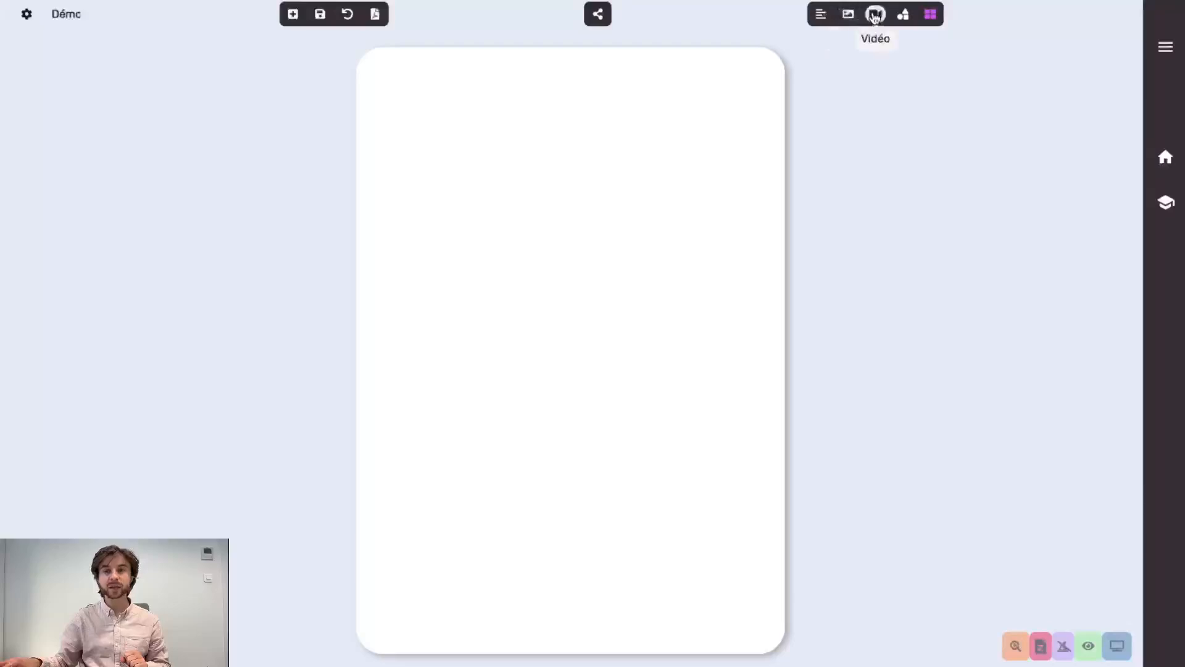
{"action": "left_click", "coordinate": [931, 14]}
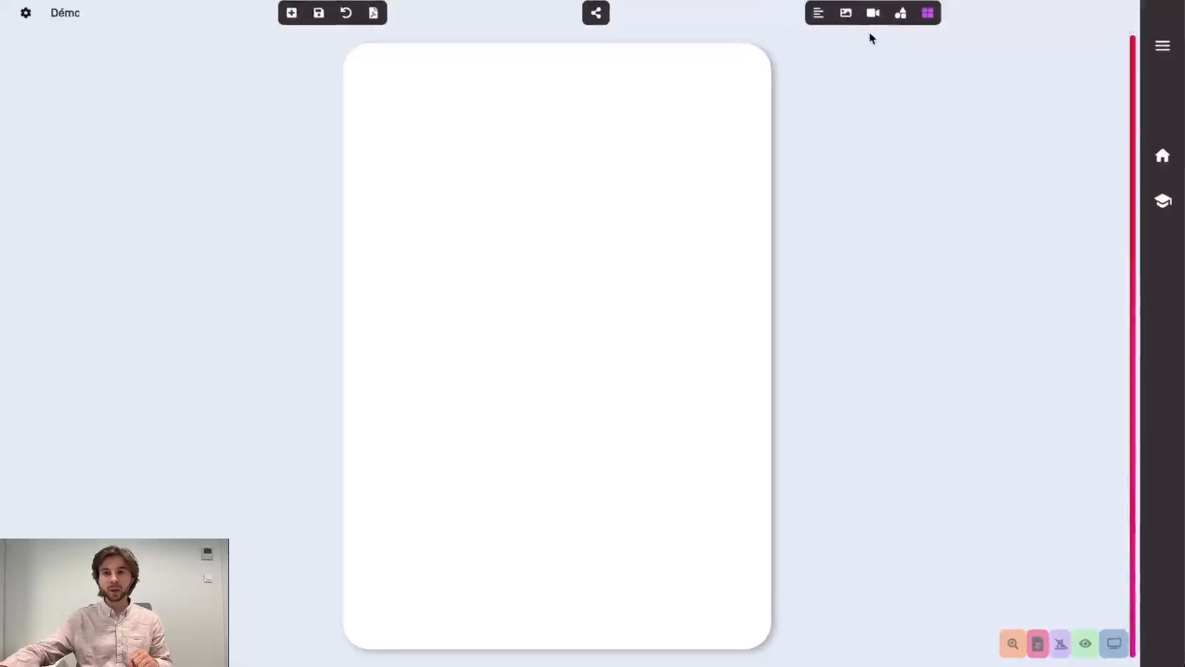
Draw a text box near the top left reading 'Les énergies' and enlarge it to size 17
{"action": "left_click", "coordinate": [817, 13]}
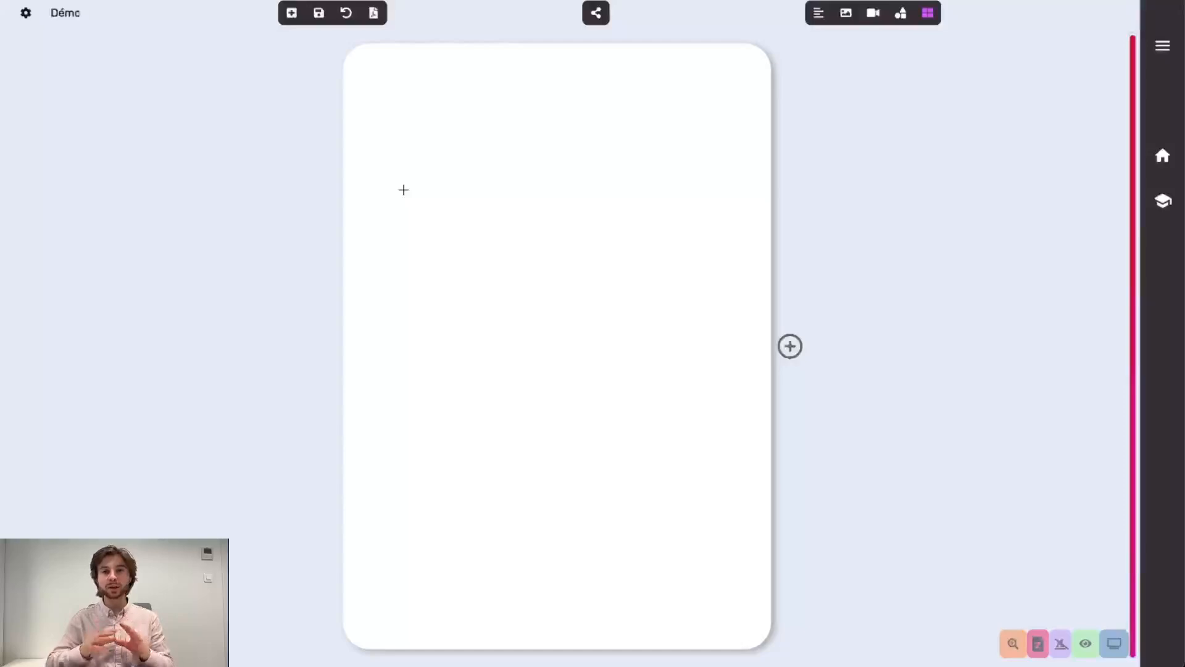
{"action": "left_click_drag", "start_coordinate": [405, 177], "coordinate": [613, 301]}
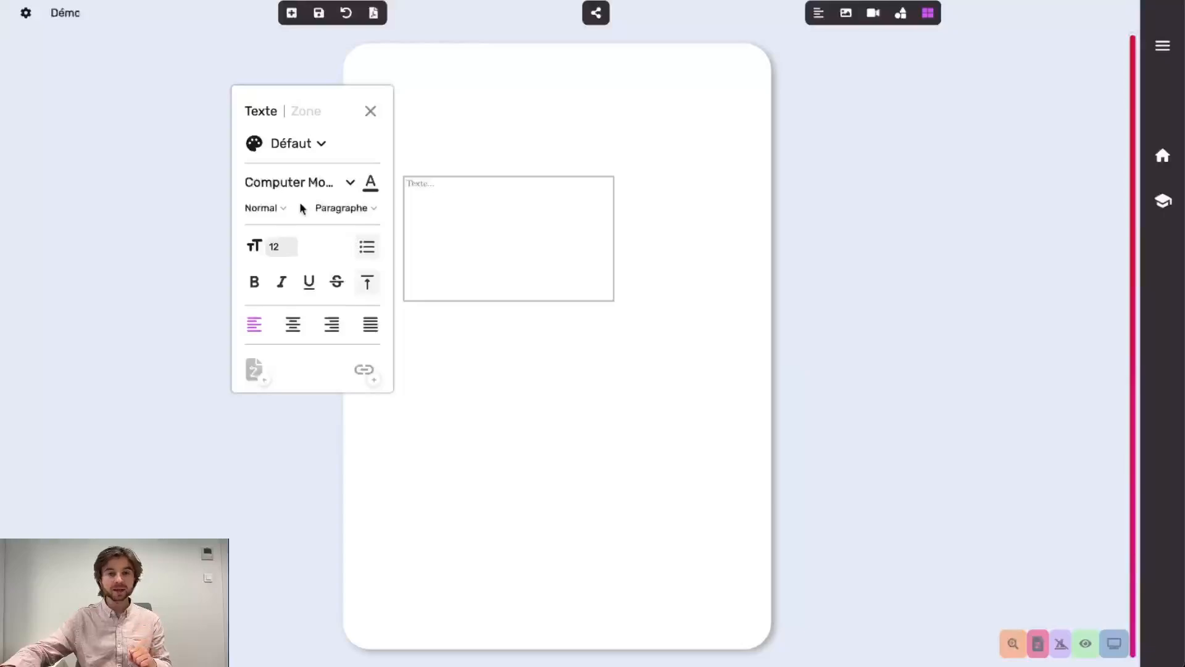
{"action": "type", "text": "Mo"}
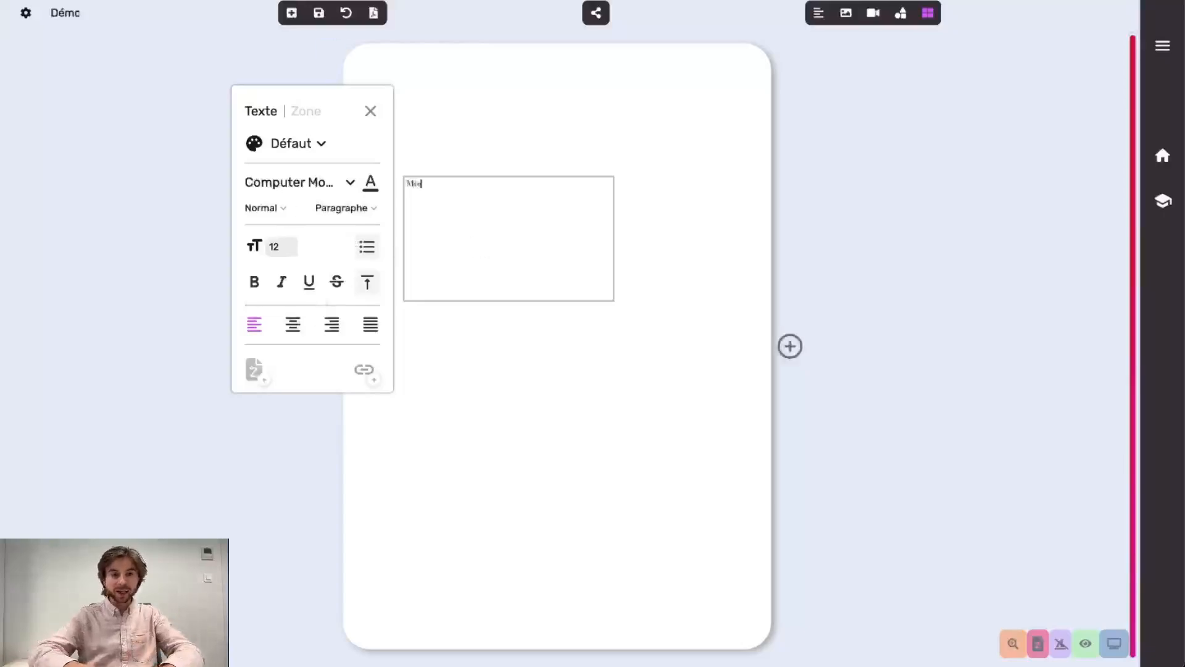
{"action": "key", "text": "BackSpace"}
{"action": "key", "text": "BackSpace"}
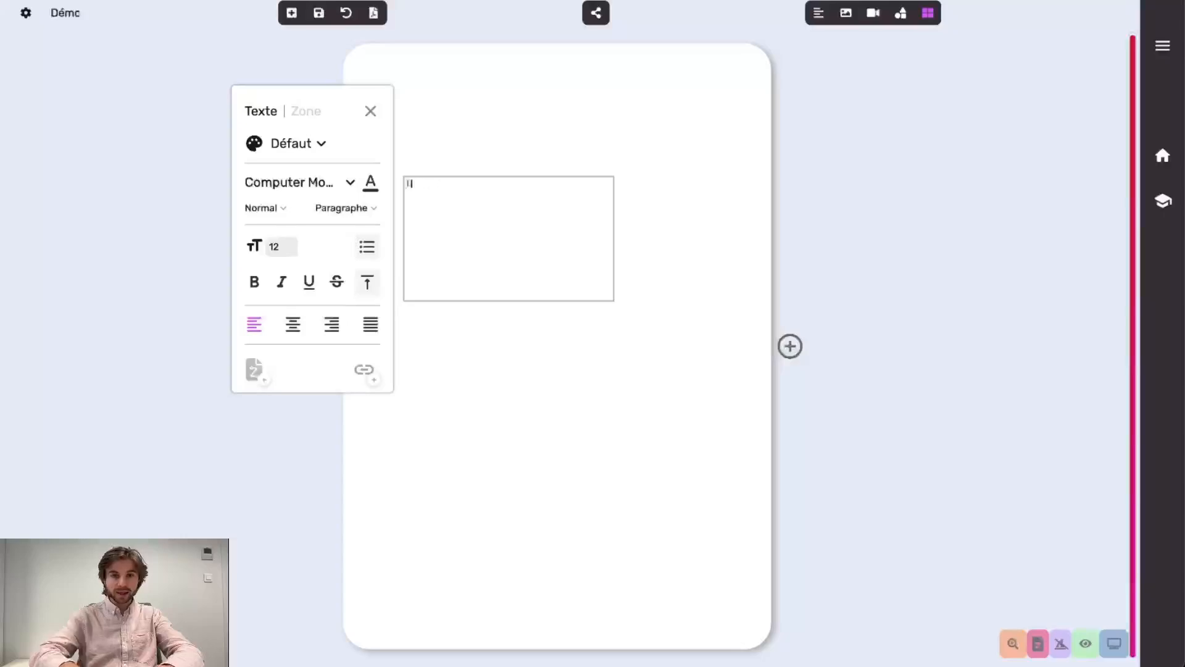
{"action": "type", "text": "Les élu"}
{"action": "type", "text": "ve"}
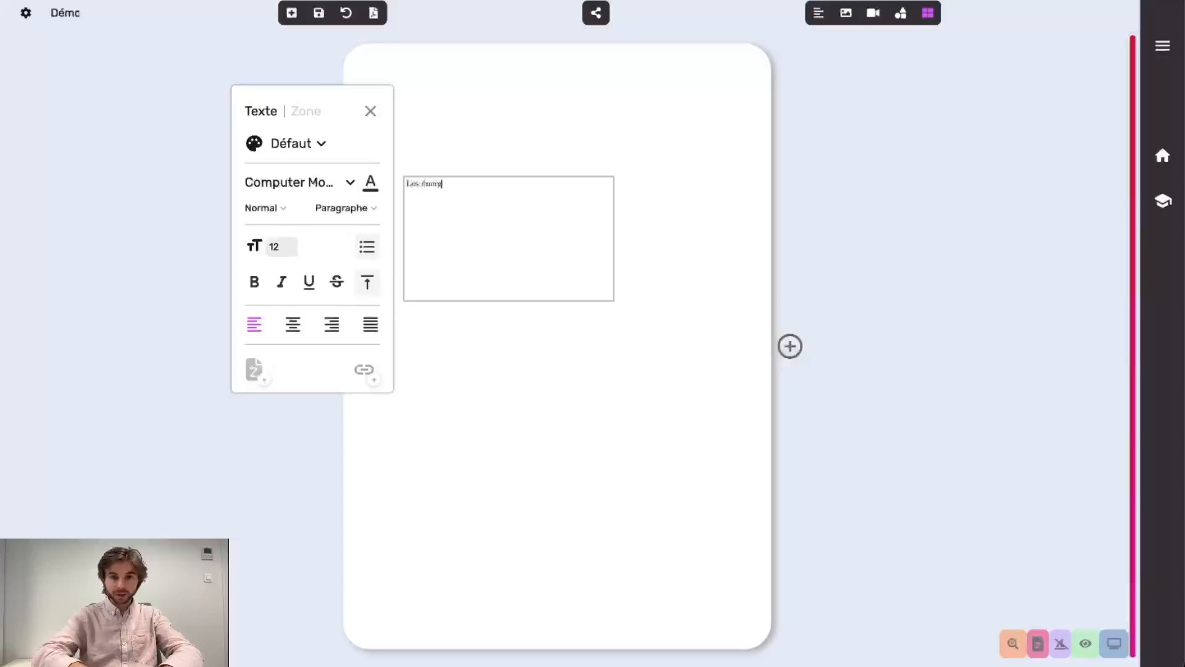
{"action": "type", "text": "ies"}
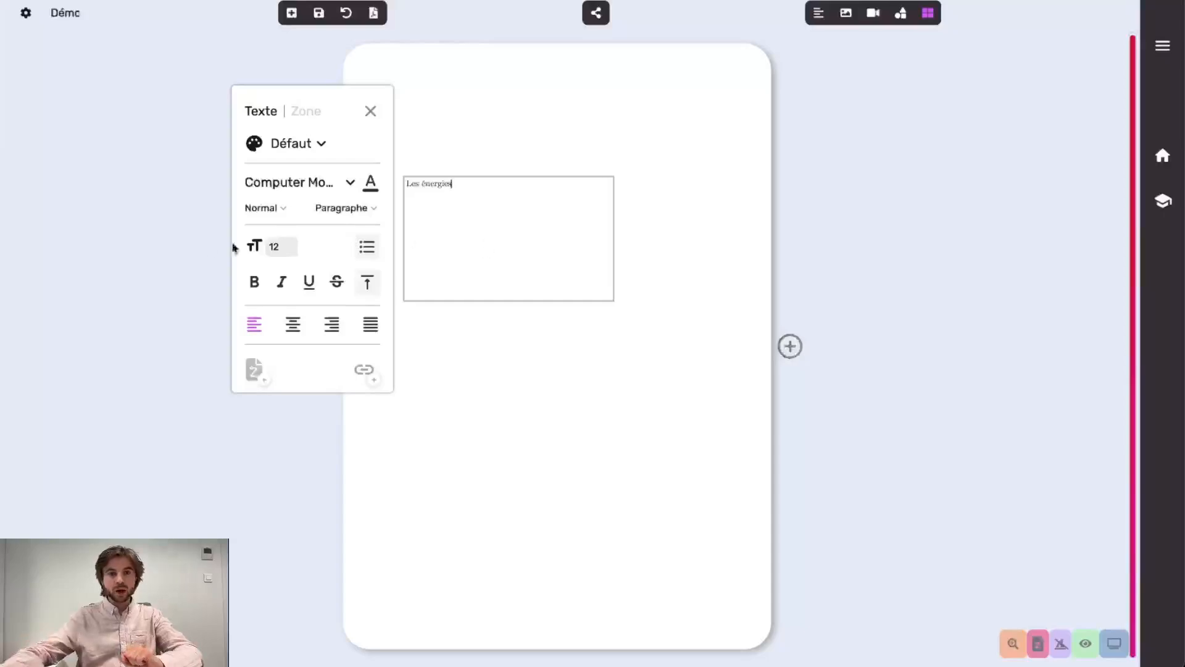
{"action": "left_click", "coordinate": [302, 245]}
{"action": "left_click", "coordinate": [302, 245]}
{"action": "left_click", "coordinate": [302, 245]}
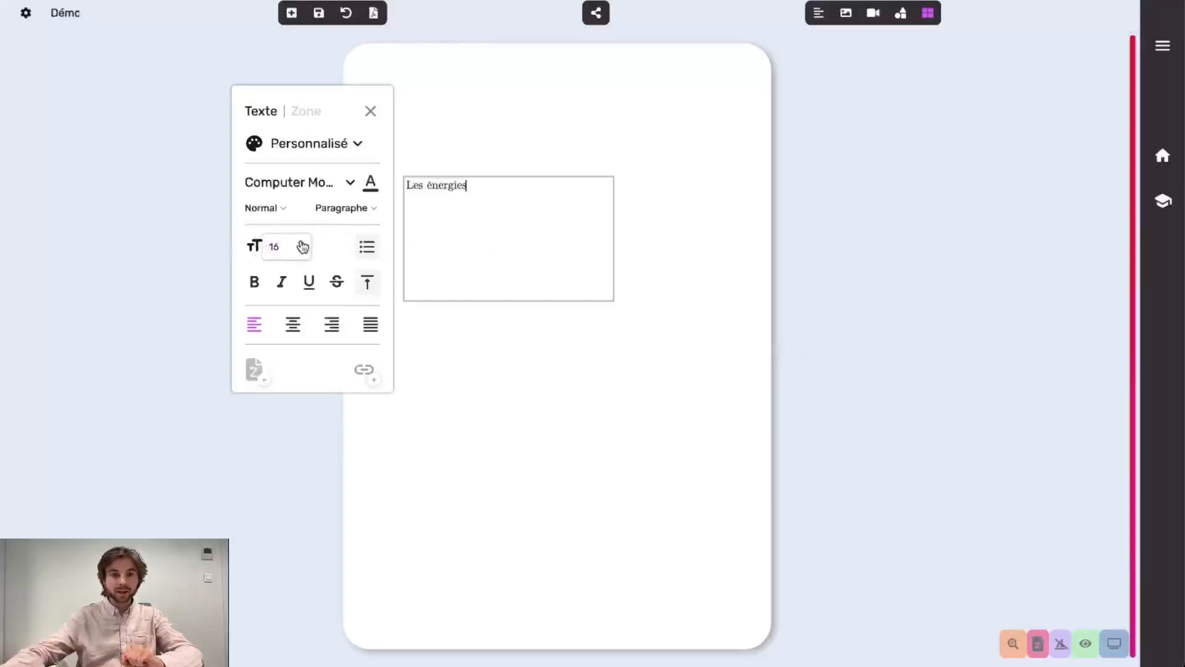
{"action": "left_click", "coordinate": [302, 245]}
{"action": "left_click", "coordinate": [302, 245]}
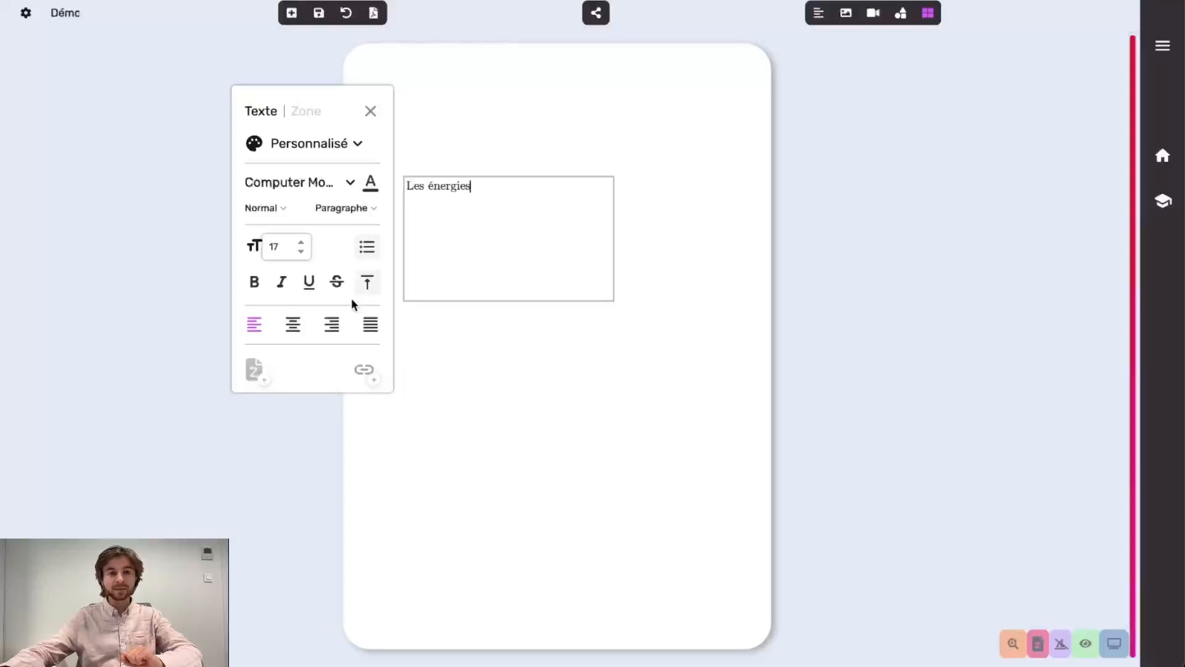
{"action": "left_click", "coordinate": [475, 352]}
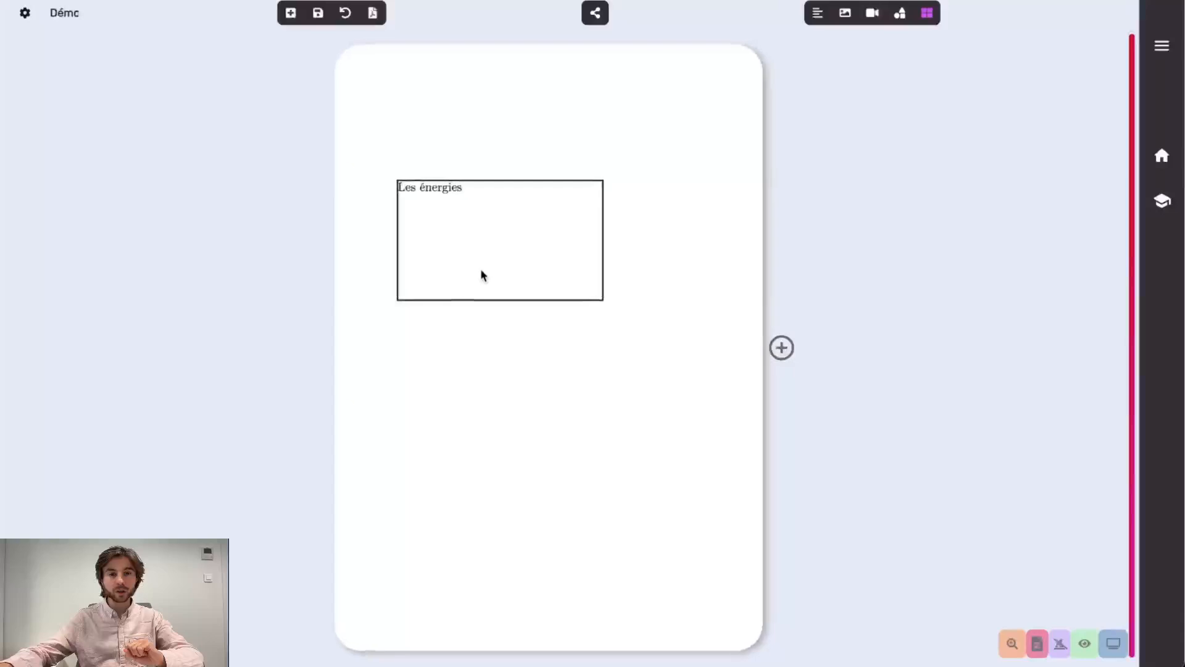
Move the Les énergies box to the page centre and trim its height and width to fit
{"action": "left_click_drag", "start_coordinate": [481, 268], "coordinate": [530, 343]}
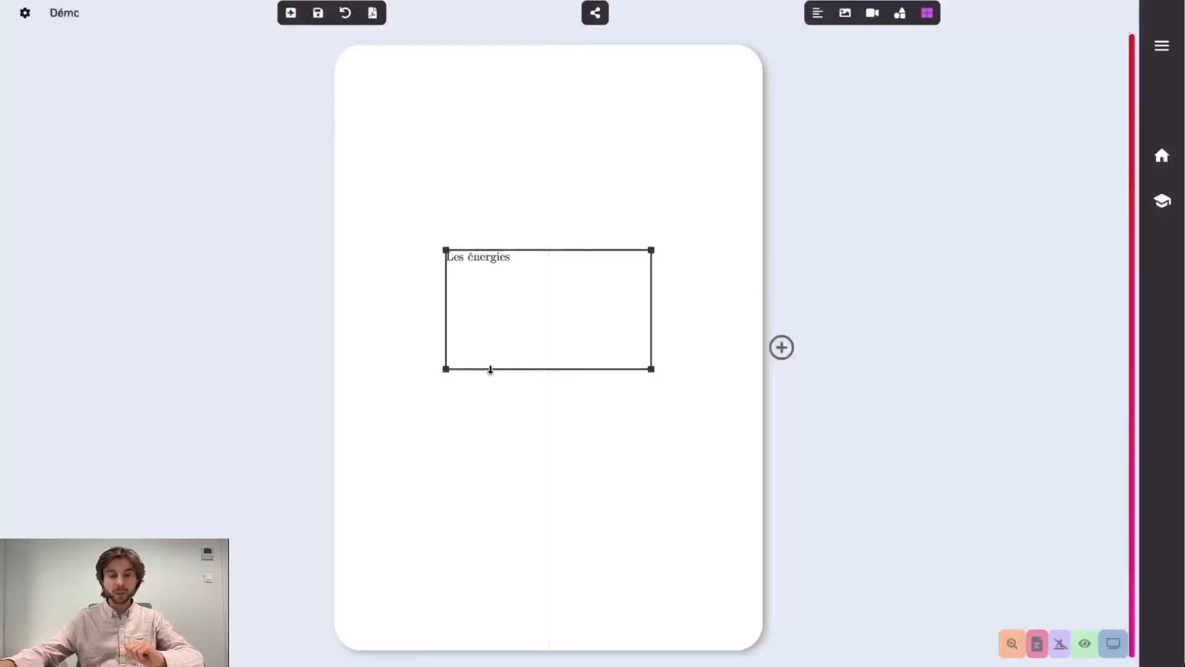
{"action": "left_click_drag", "start_coordinate": [490, 370], "coordinate": [489, 287]}
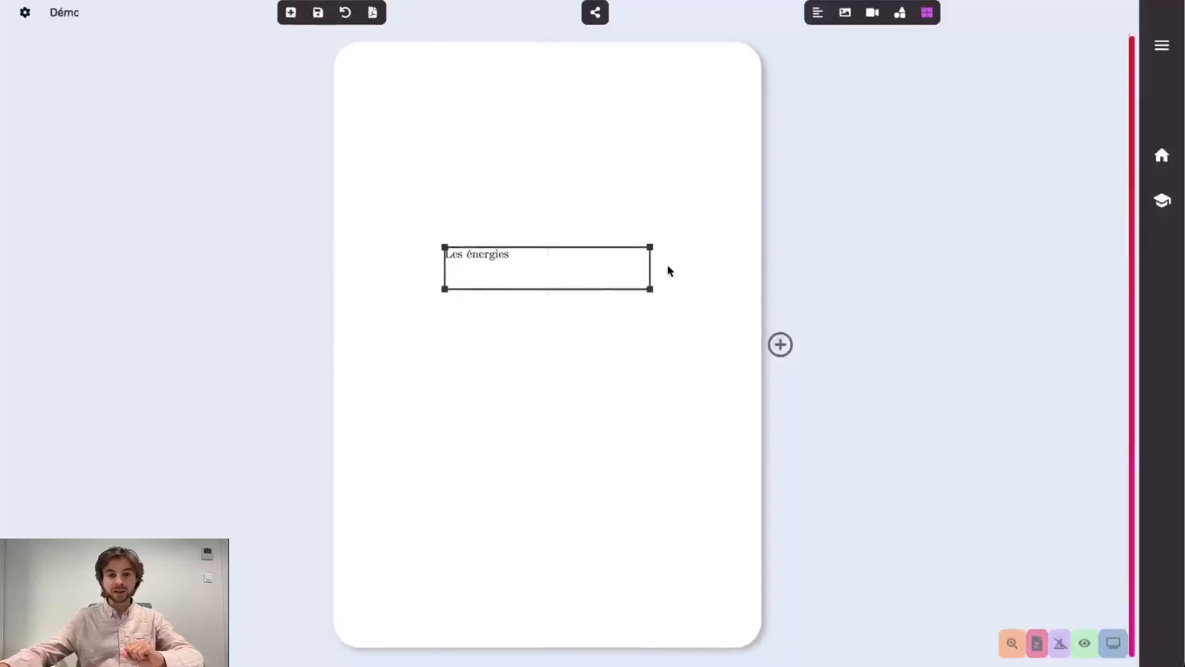
{"action": "left_click_drag", "start_coordinate": [650, 267], "coordinate": [559, 347]}
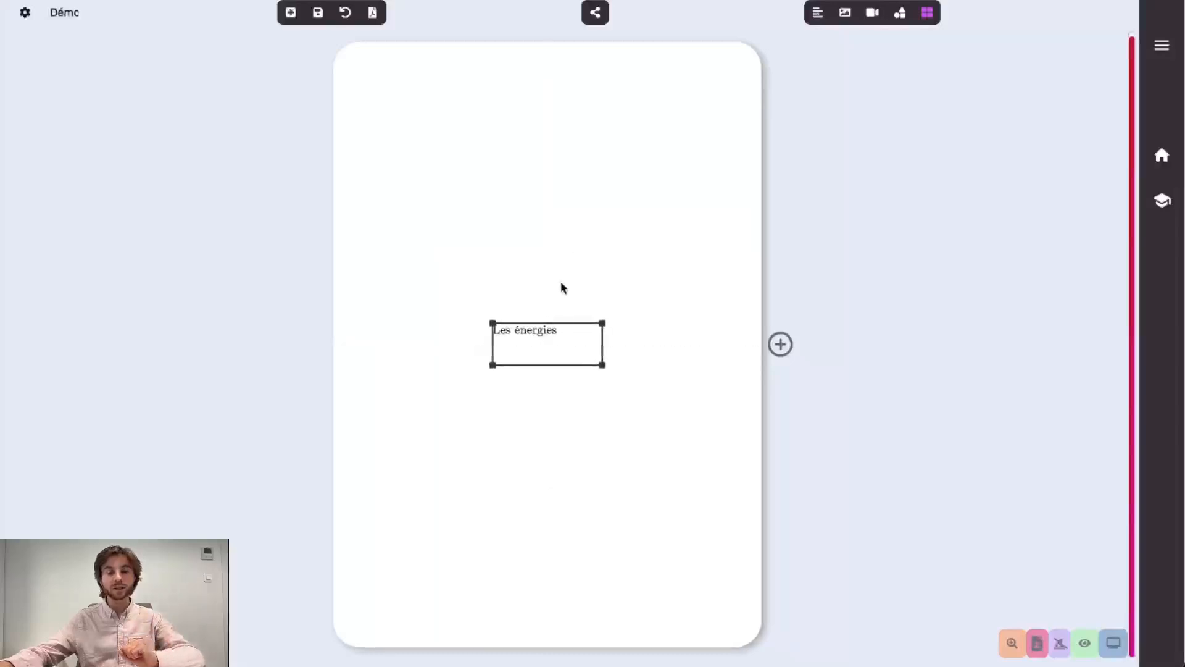
{"action": "left_click", "coordinate": [557, 340]}
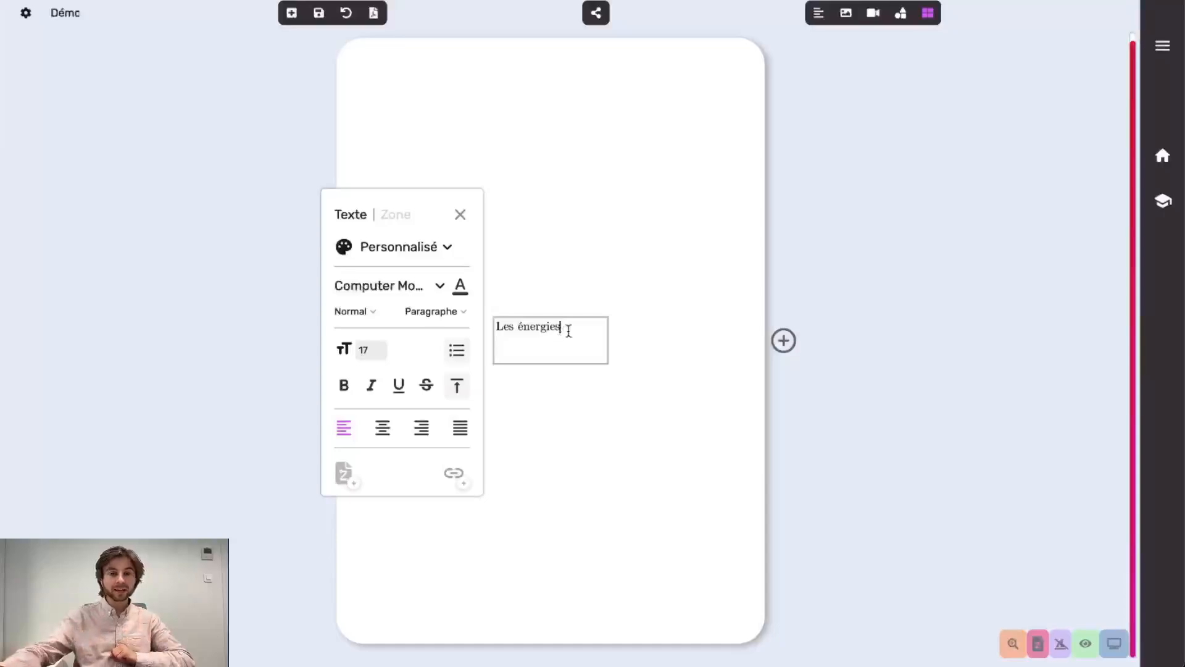
Select the words 'Les énergies' and begin linking them to a z-page
{"action": "left_click_drag", "start_coordinate": [566, 327], "coordinate": [496, 327]}
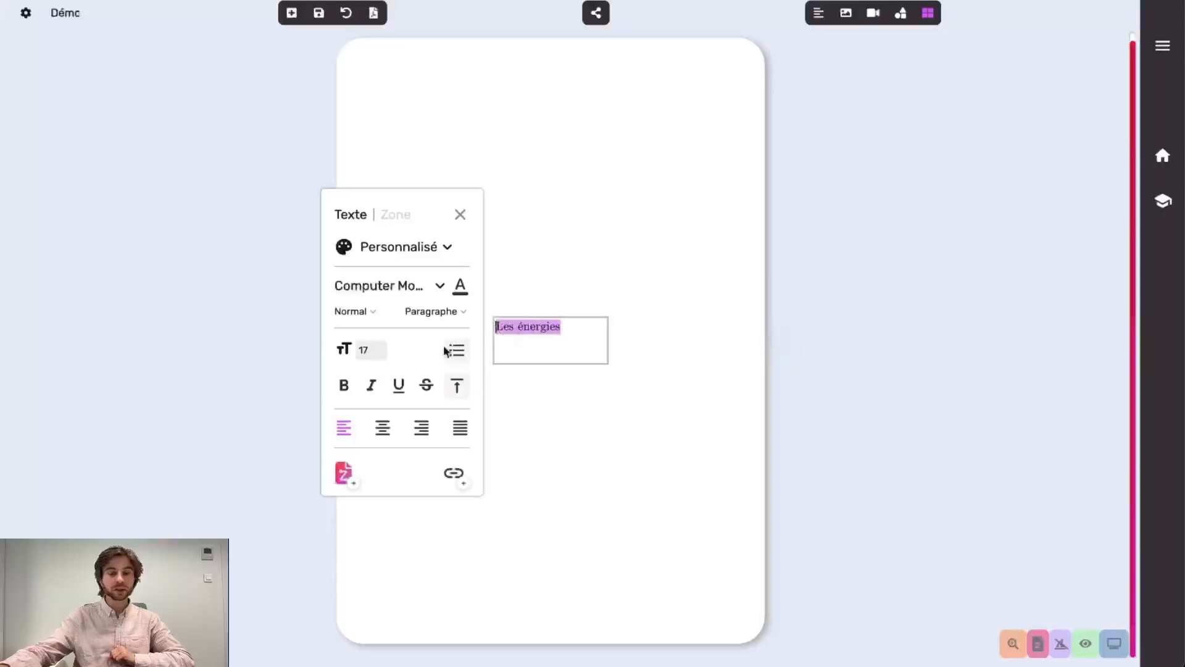
{"action": "left_click", "coordinate": [349, 484]}
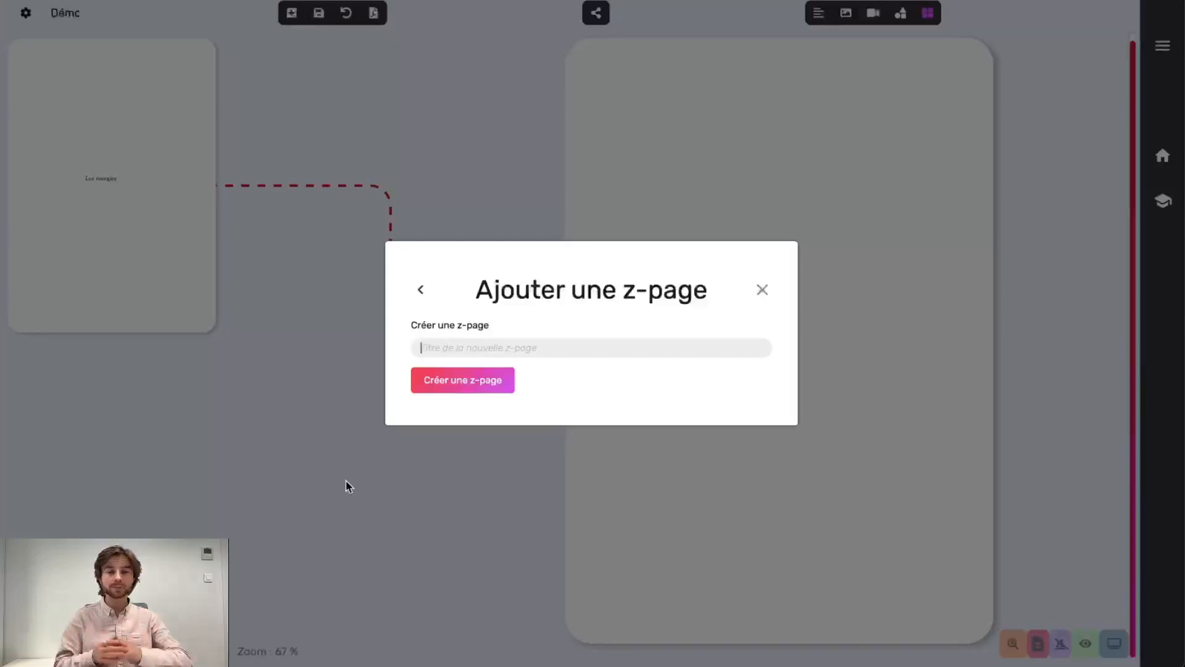
Create the z-page 'Détails sur les énergies' from the Ajouter une z-page dialog
{"action": "type", "text": "Dé"}
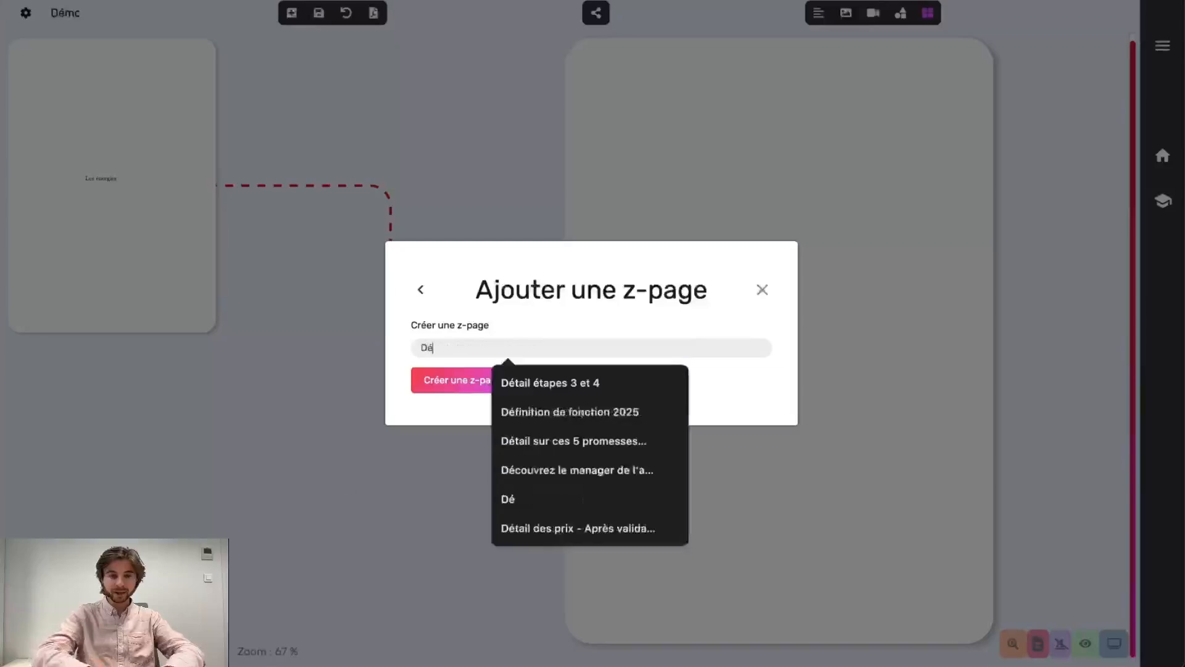
{"action": "type", "text": "tails sur les "}
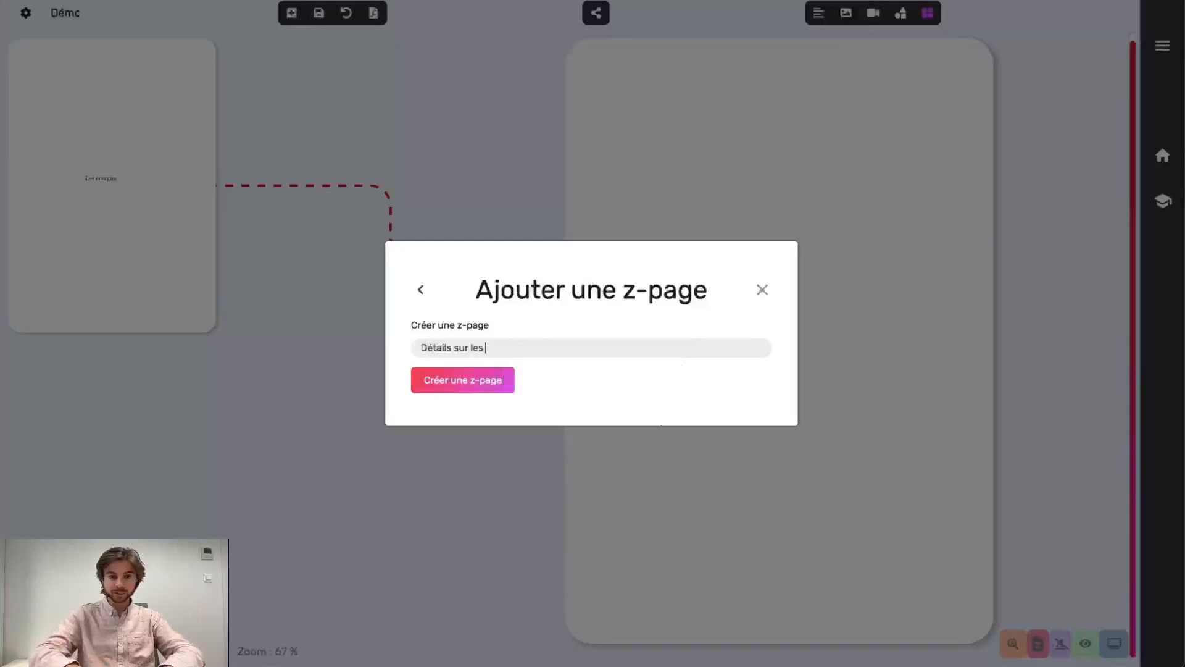
{"action": "type", "text": "énergies"}
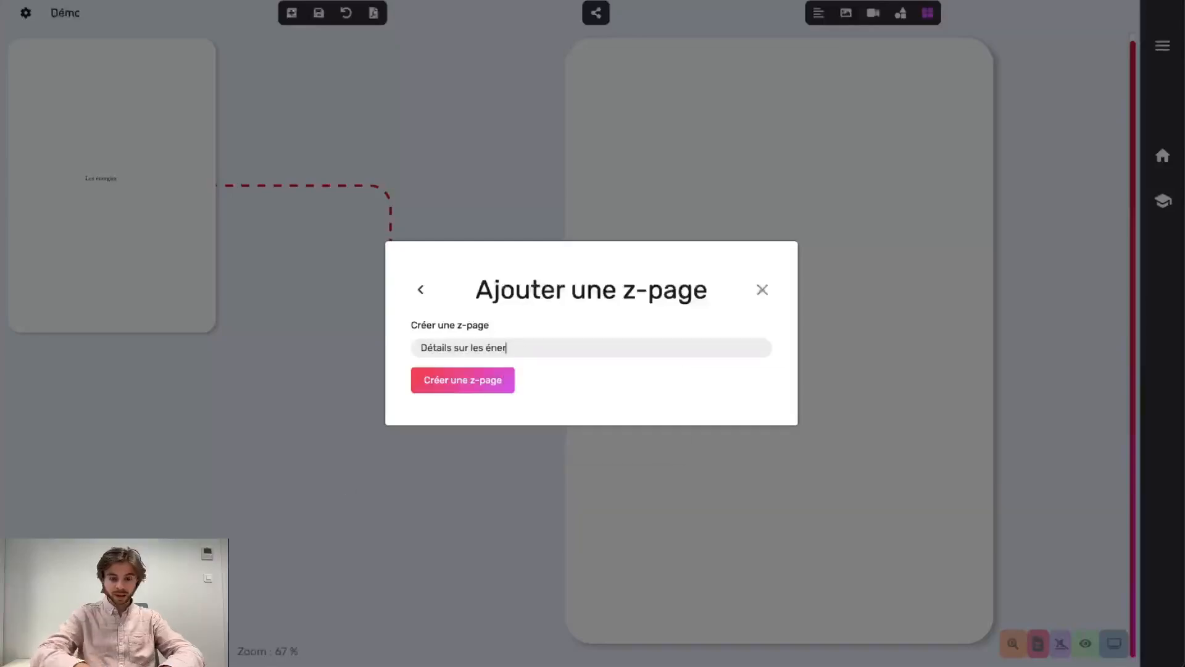
{"action": "left_click", "coordinate": [448, 376]}
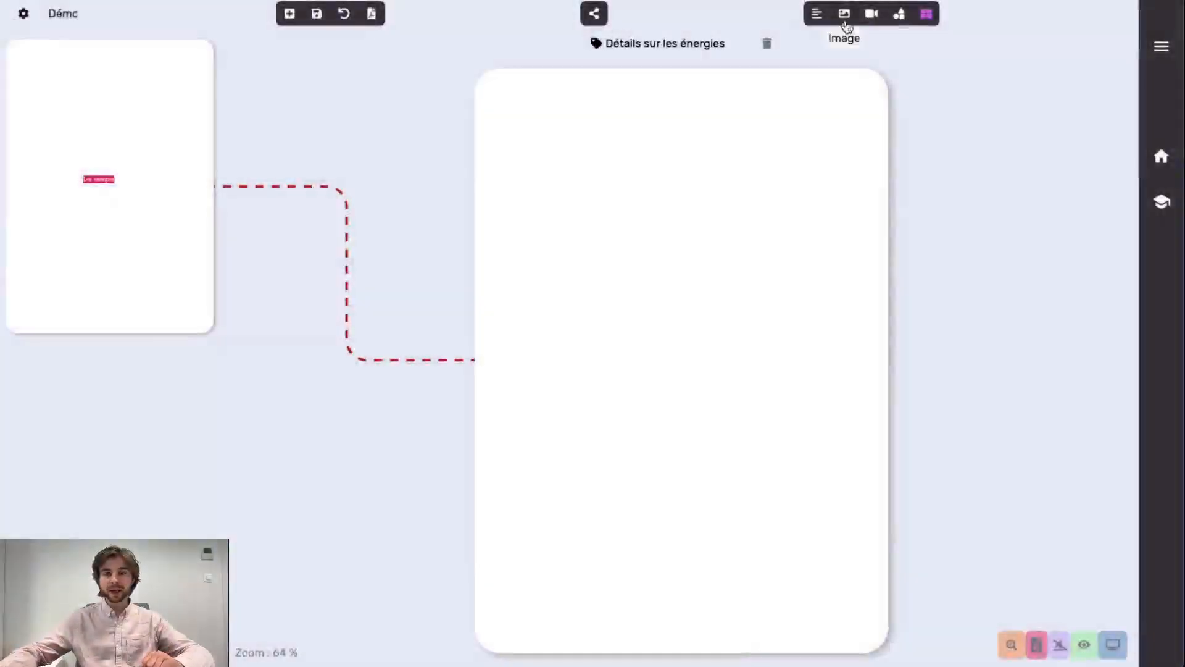
Draw an image frame on the z-page and insert Sun.jpg from Bureau
{"action": "left_click", "coordinate": [844, 13]}
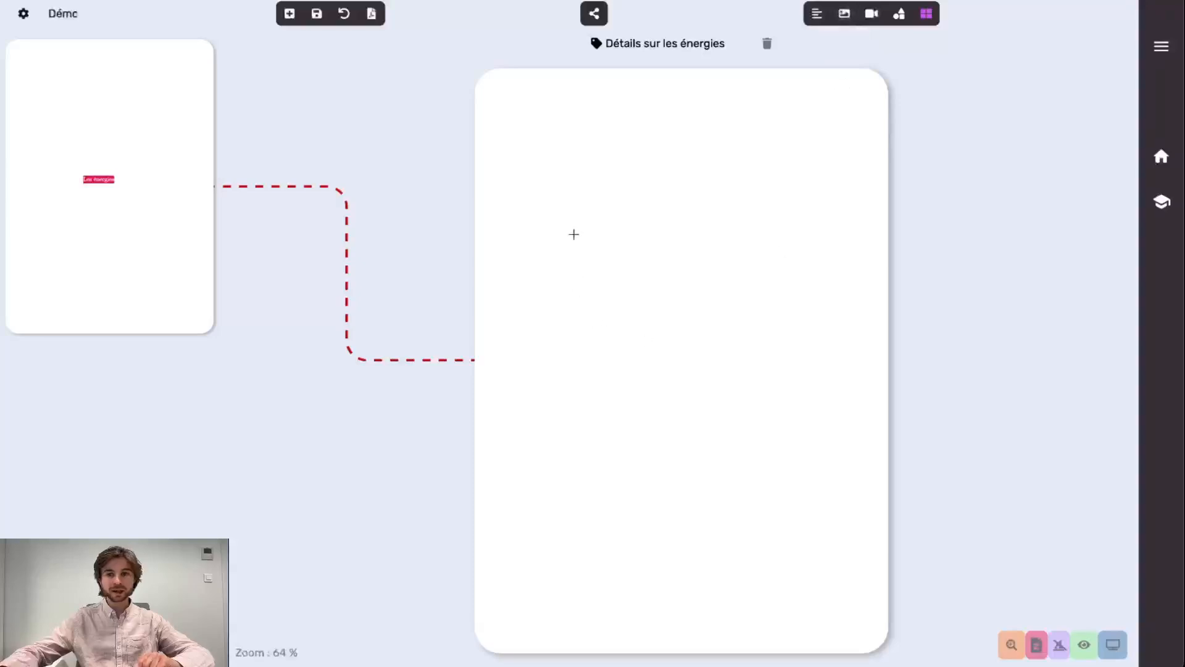
{"action": "left_click_drag", "start_coordinate": [557, 211], "coordinate": [837, 407]}
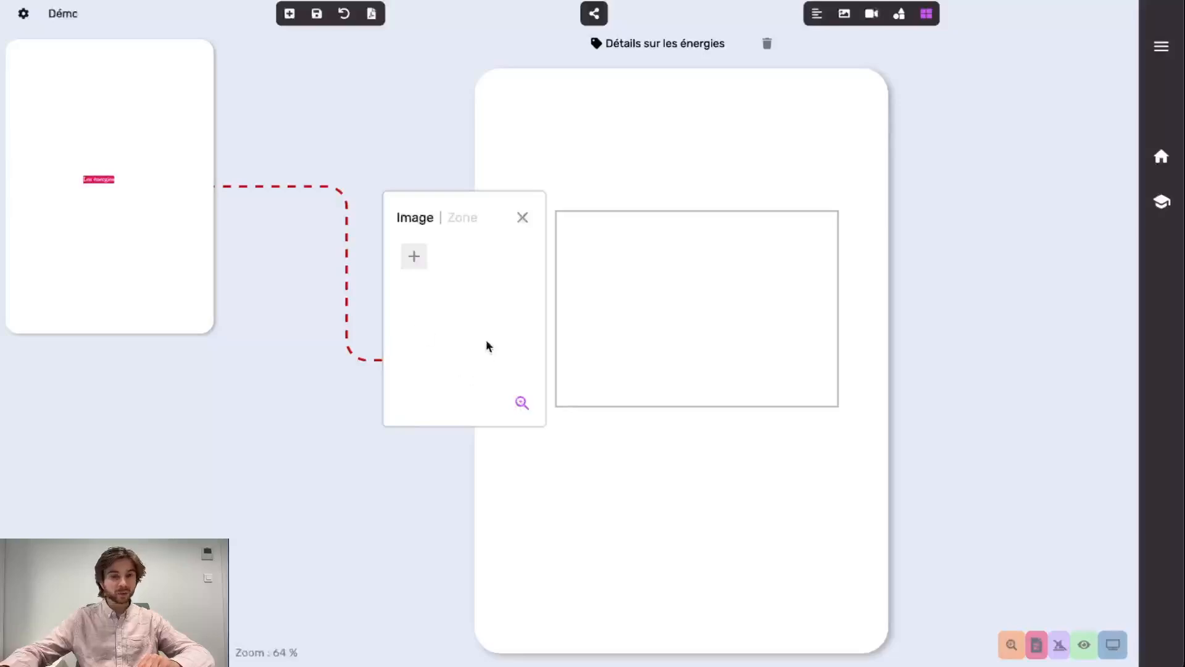
{"action": "left_click", "coordinate": [414, 257]}
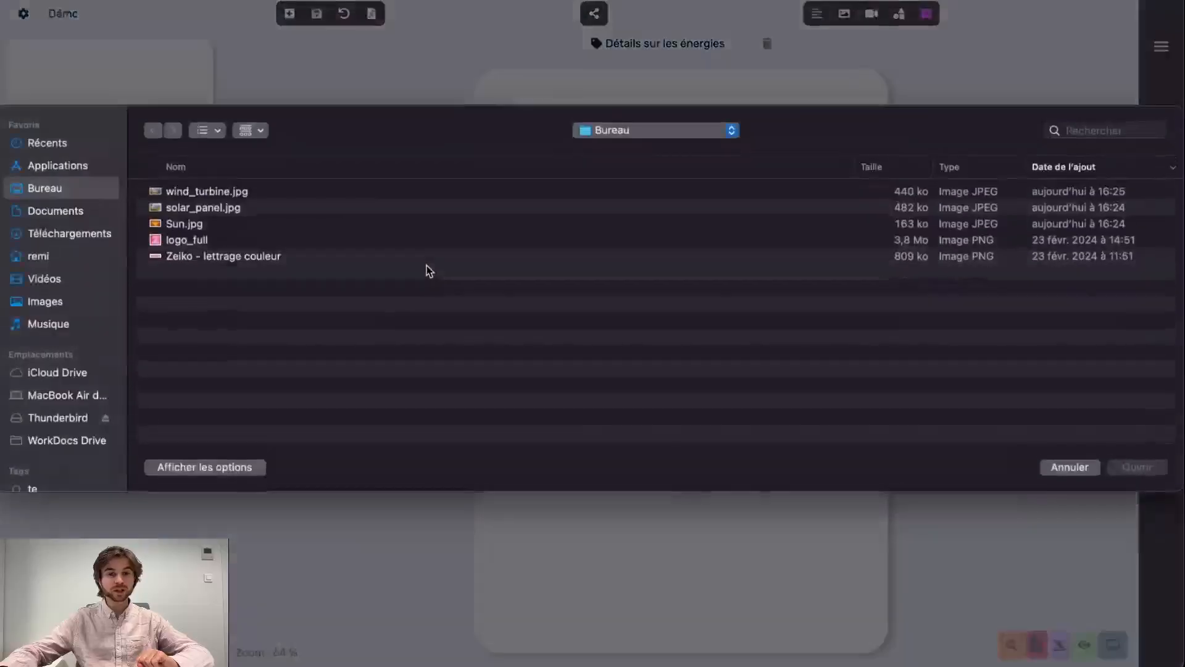
{"action": "double_click", "coordinate": [200, 226]}
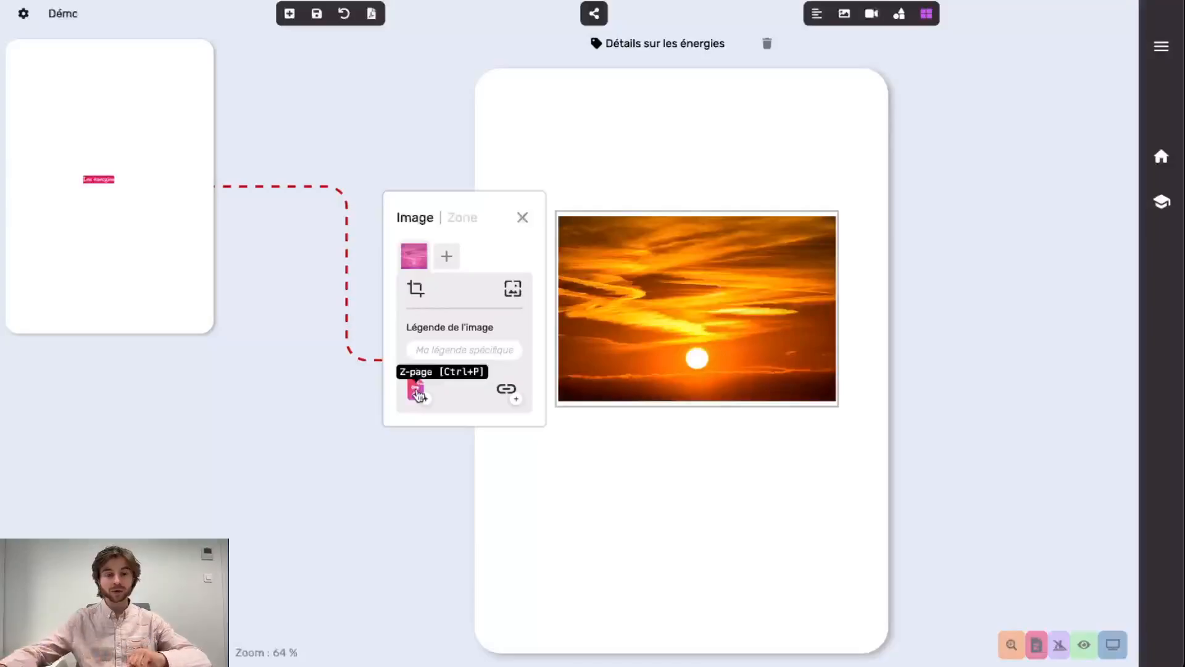
Link the sunset photo to a new z-page named 'Panneaux solaires'
{"action": "left_click", "coordinate": [416, 390]}
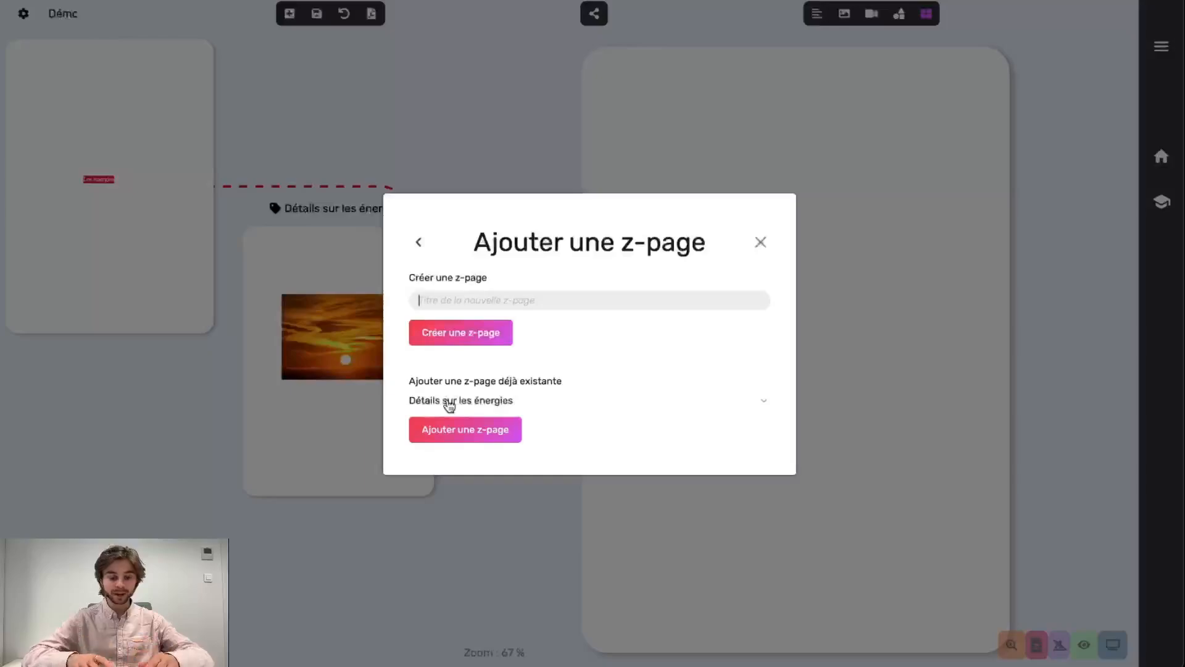
{"action": "type", "text": "Panneaux solaires"}
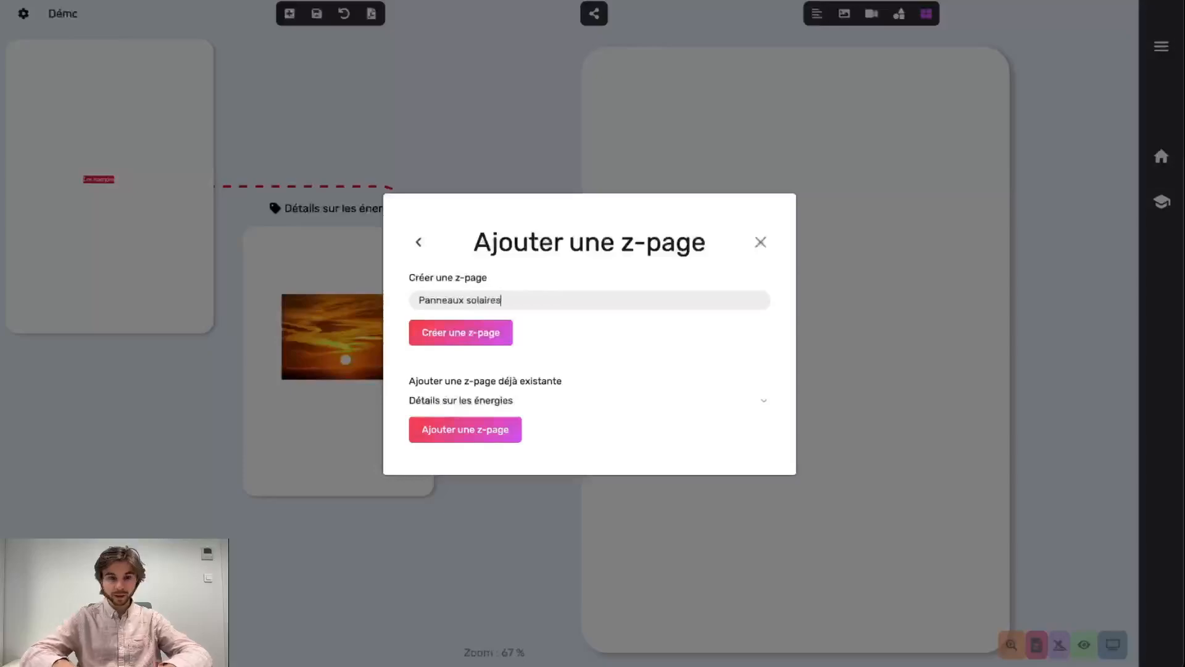
{"action": "left_click", "coordinate": [448, 340]}
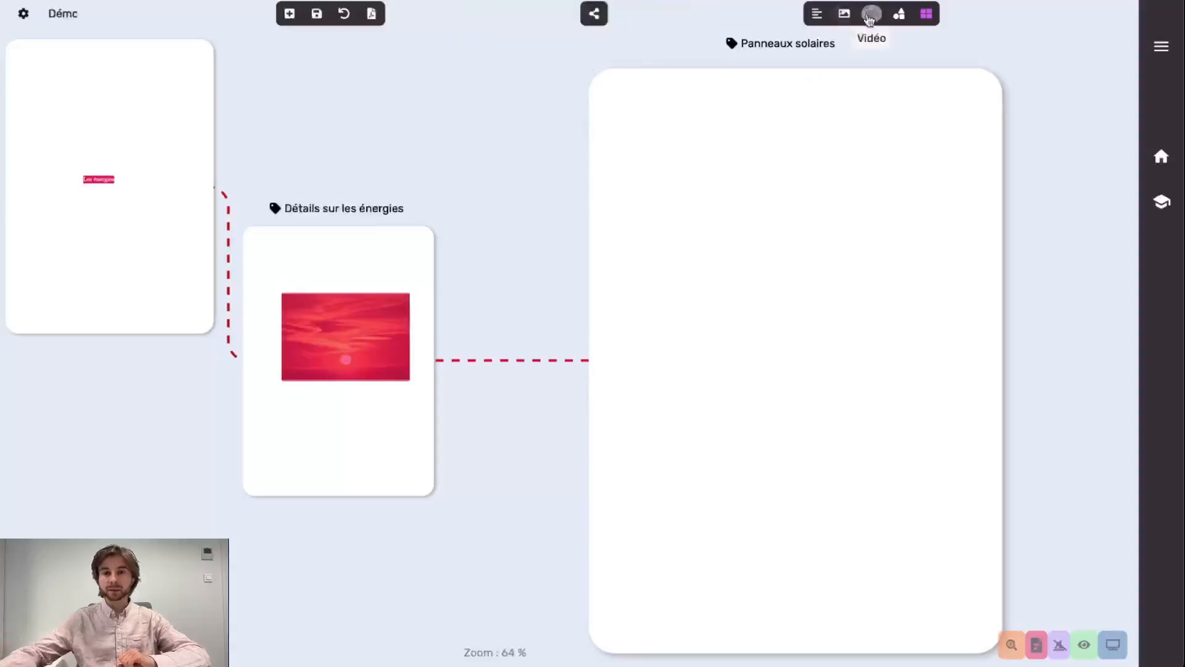
Draw a video frame and paste the Zeiko tutorial YouTube address into 'URL Youtube'
{"action": "left_click", "coordinate": [871, 13]}
{"action": "left_click_drag", "start_coordinate": [639, 223], "coordinate": [896, 376]}
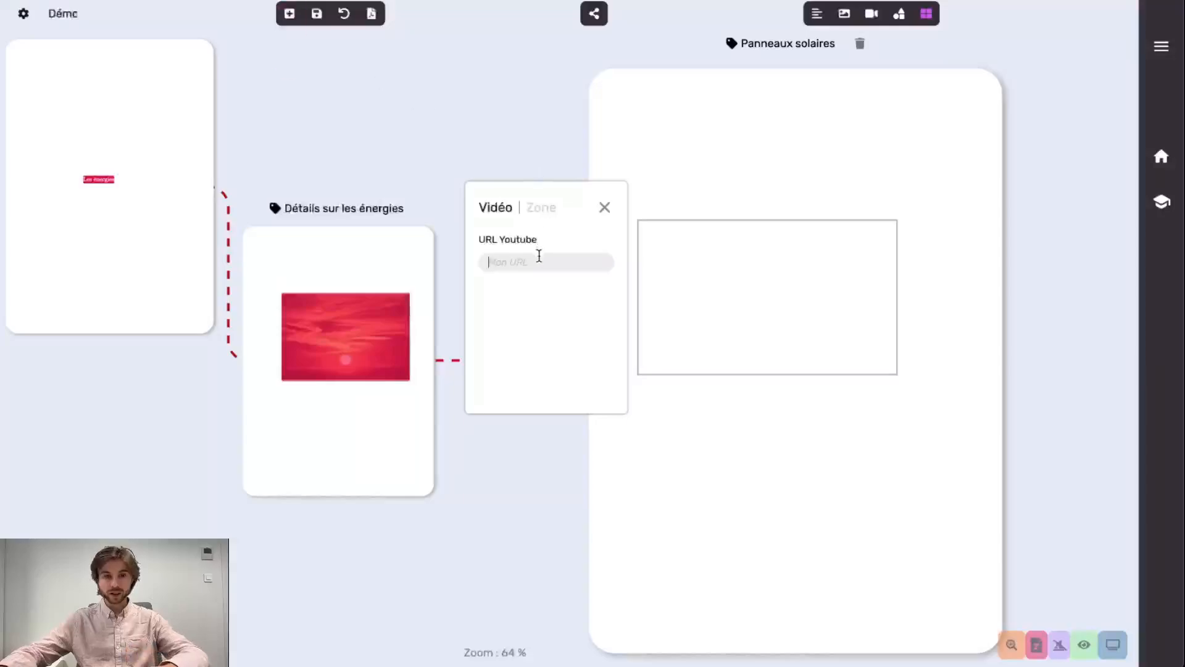
{"action": "left_click", "coordinate": [537, 254]}
{"action": "key", "text": "ctrl+v"}
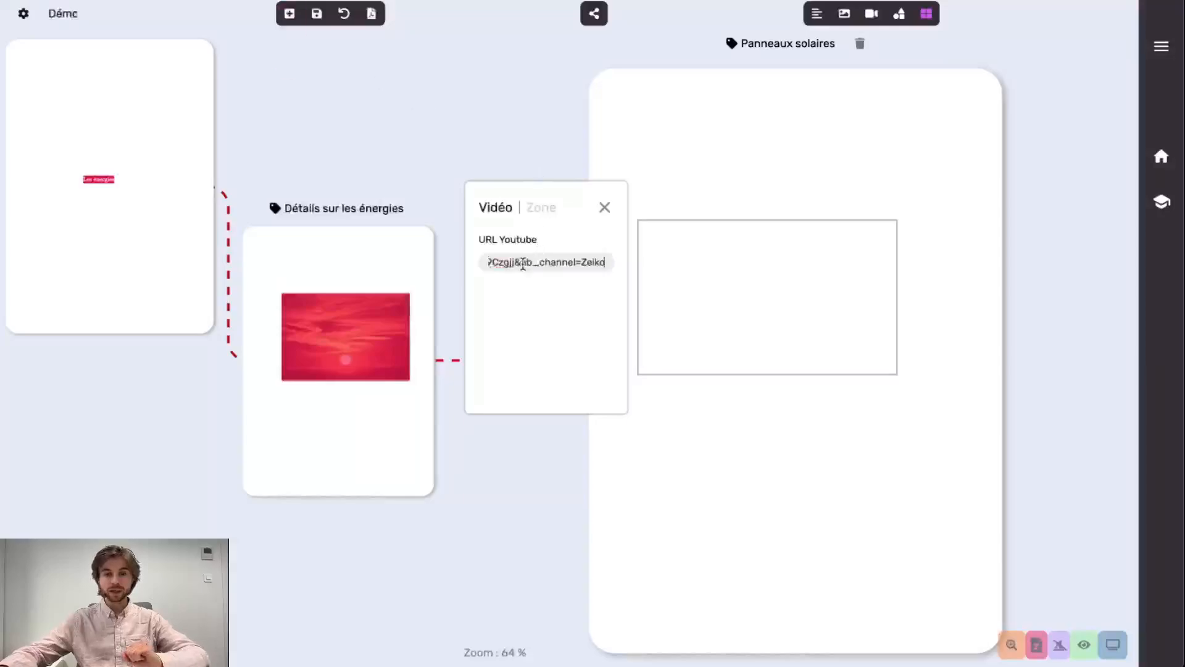
{"action": "left_click_drag", "start_coordinate": [522, 261], "coordinate": [463, 266]}
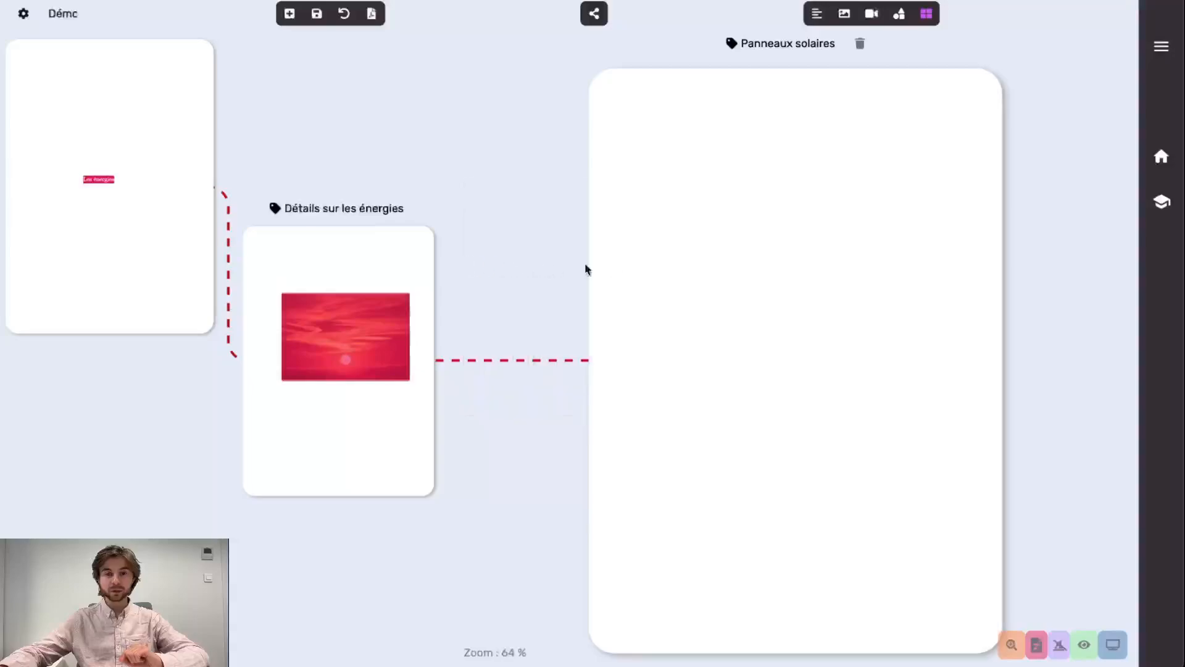
Redraw the video frame with the pasted YouTube URL, then move it higher and enlarge it
{"action": "left_click", "coordinate": [870, 13]}
{"action": "left_click_drag", "start_coordinate": [668, 221], "coordinate": [893, 331]}
{"action": "key", "text": "ctrl+v"}
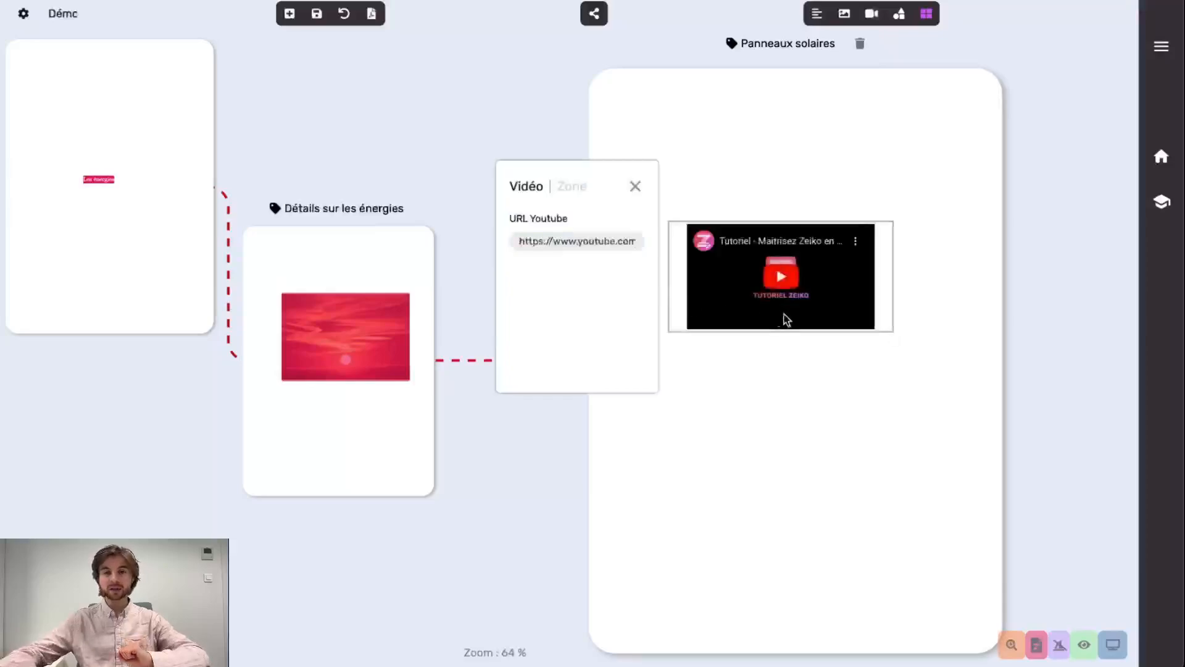
{"action": "left_click_drag", "start_coordinate": [879, 324], "coordinate": [944, 338]}
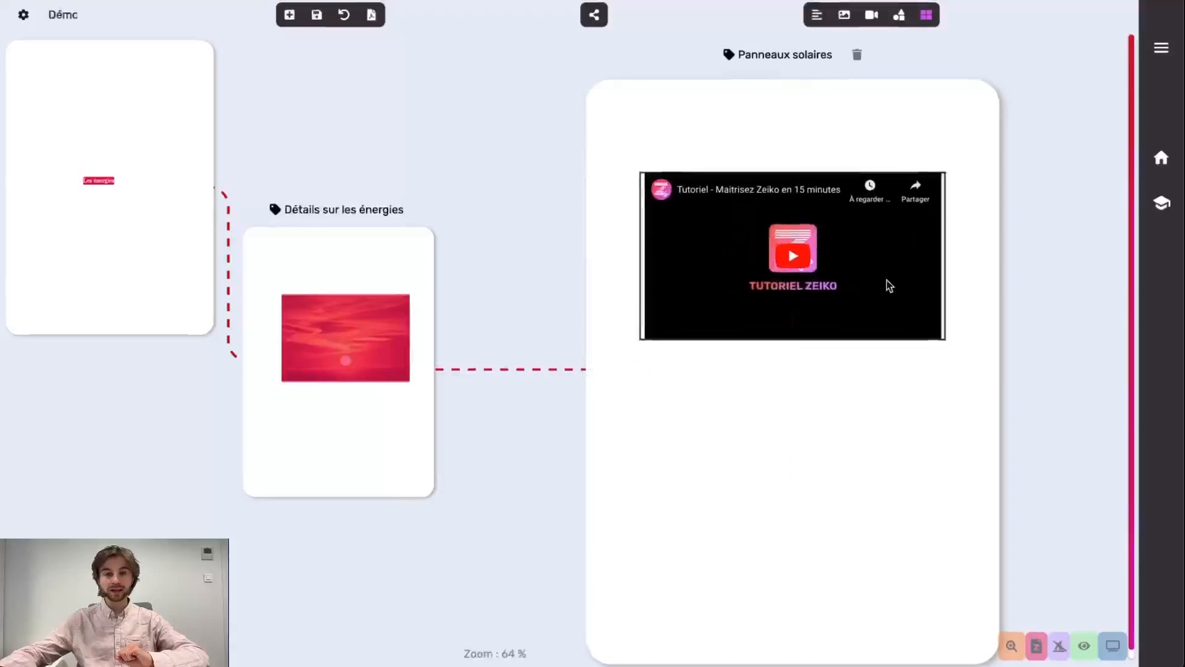
{"action": "mouse_move", "coordinate": [889, 283]}
{"action": "left_mouse_down"}
{"action": "mouse_move", "coordinate": [881, 339]}
{"action": "mouse_move", "coordinate": [886, 285]}
{"action": "left_mouse_up"}
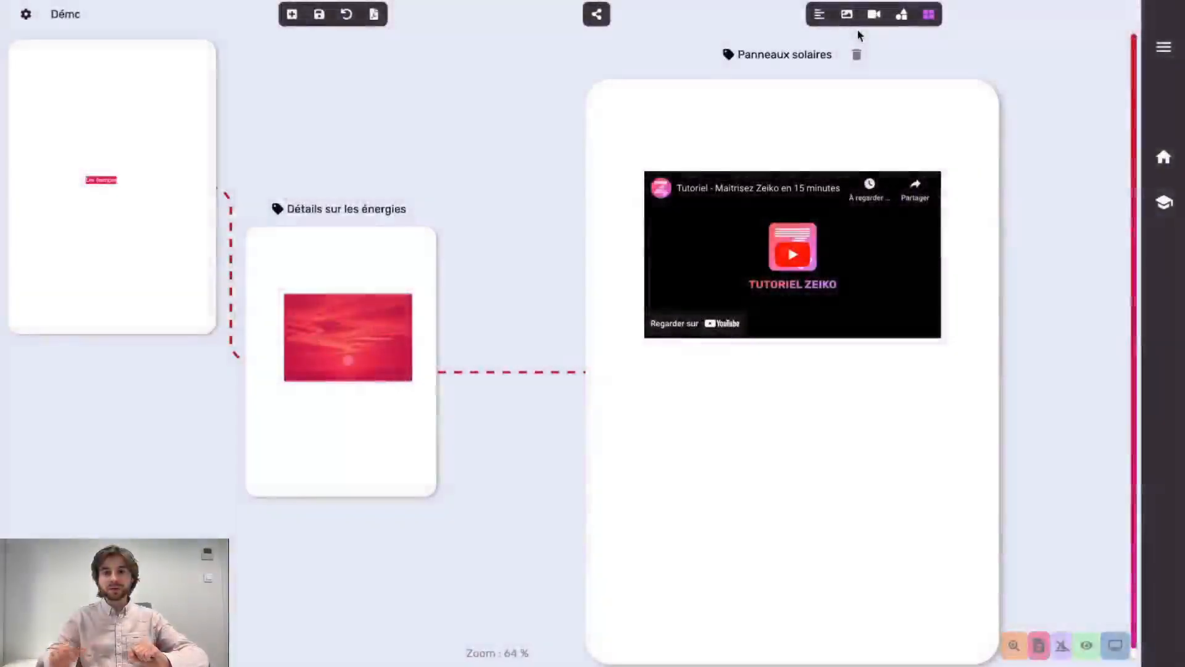
Draw a placeholder shape below the video and replace it with the target-style circle icon
{"action": "left_click", "coordinate": [901, 16]}
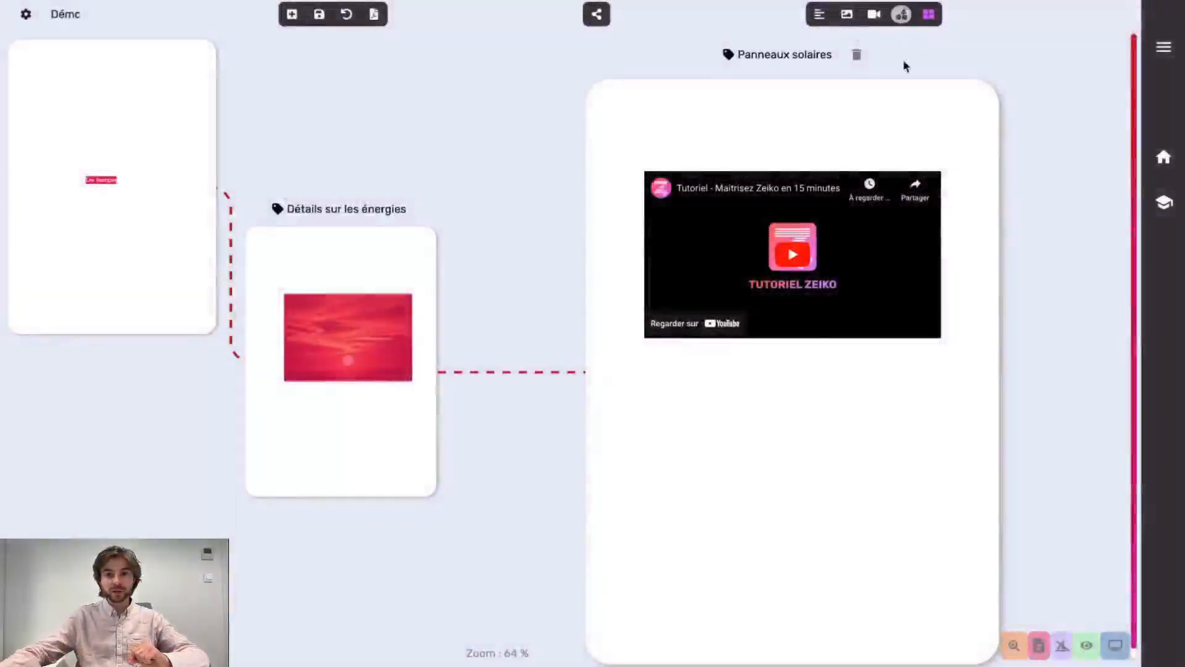
{"action": "left_click_drag", "start_coordinate": [701, 415], "coordinate": [858, 490]}
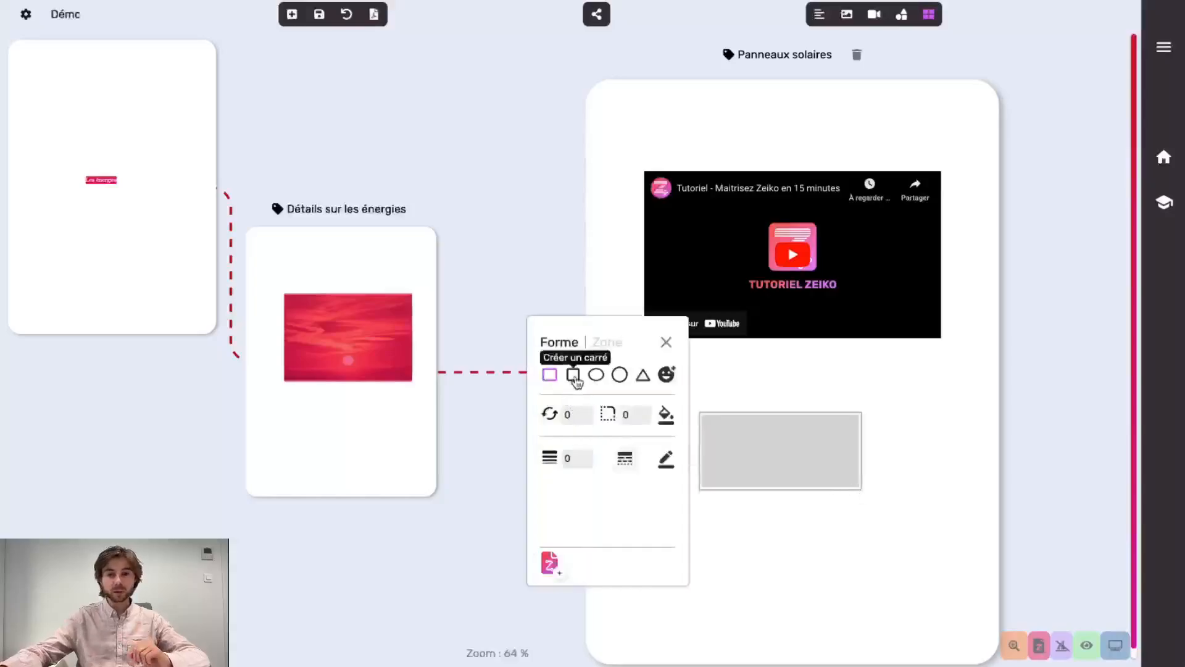
{"action": "left_click", "coordinate": [573, 375]}
{"action": "left_click", "coordinate": [596, 374]}
{"action": "left_click", "coordinate": [618, 374]}
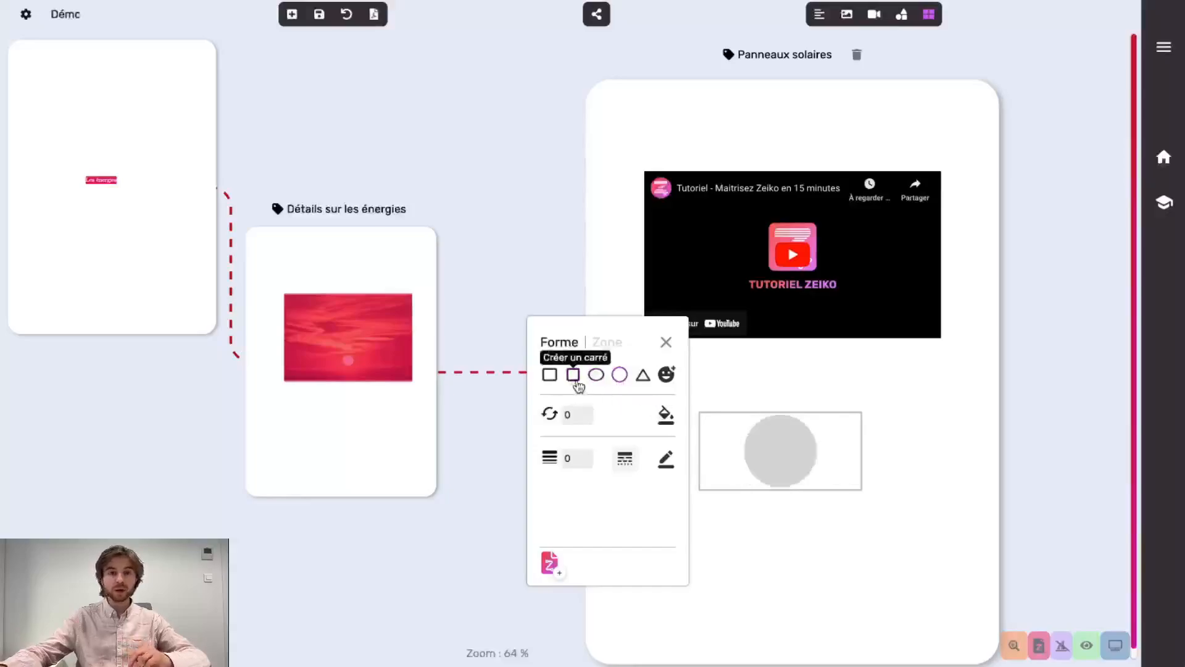
{"action": "left_click", "coordinate": [574, 377]}
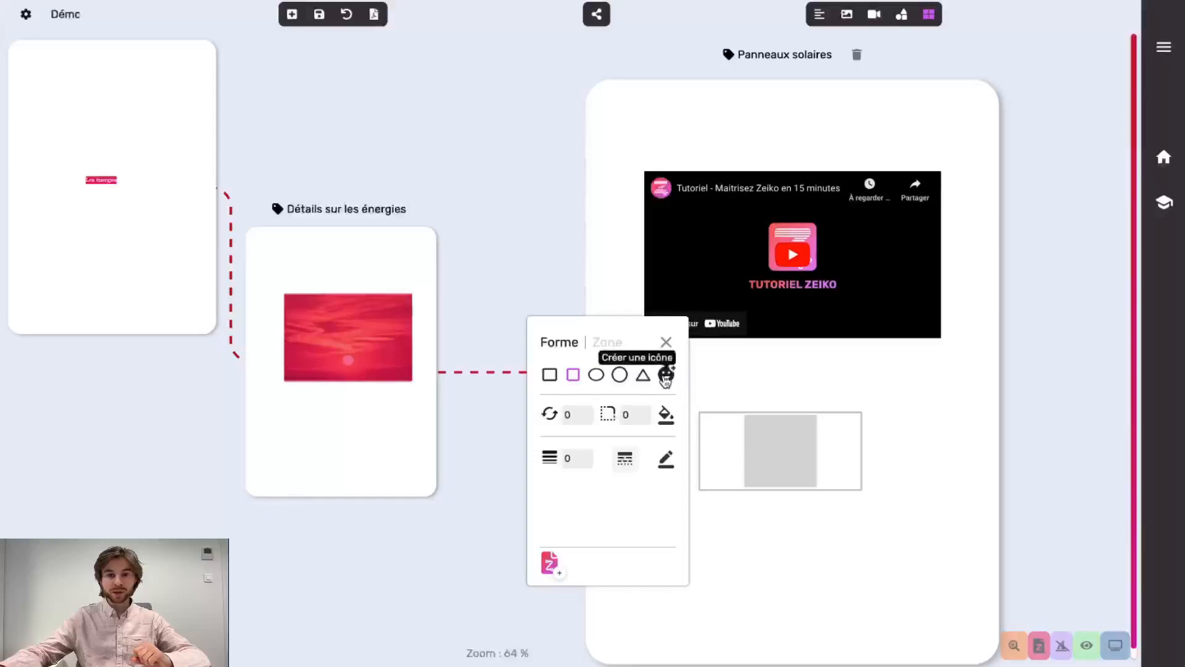
{"action": "left_click", "coordinate": [666, 375]}
{"action": "scroll", "coordinate": [642, 426], "scroll_direction": "down", "scroll_amount": 3}
{"action": "left_click", "coordinate": [615, 446]}
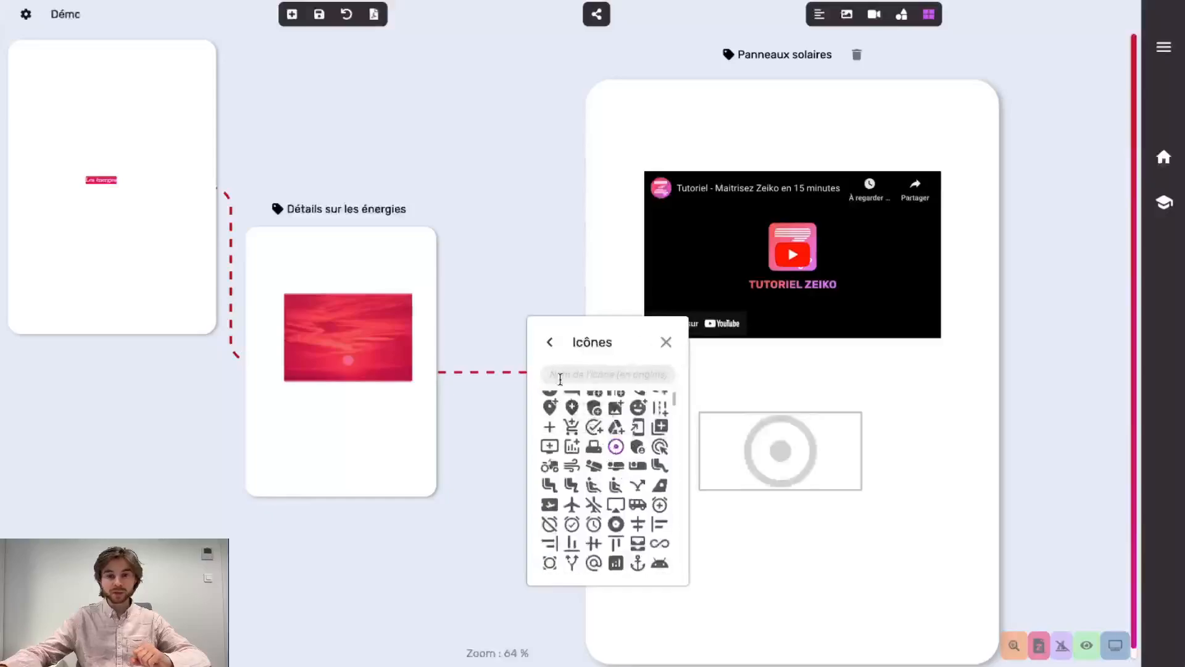
Give the target icon a dark red Remplissage and shrink it under the video
{"action": "left_click", "coordinate": [549, 342]}
{"action": "left_click", "coordinate": [666, 412]}
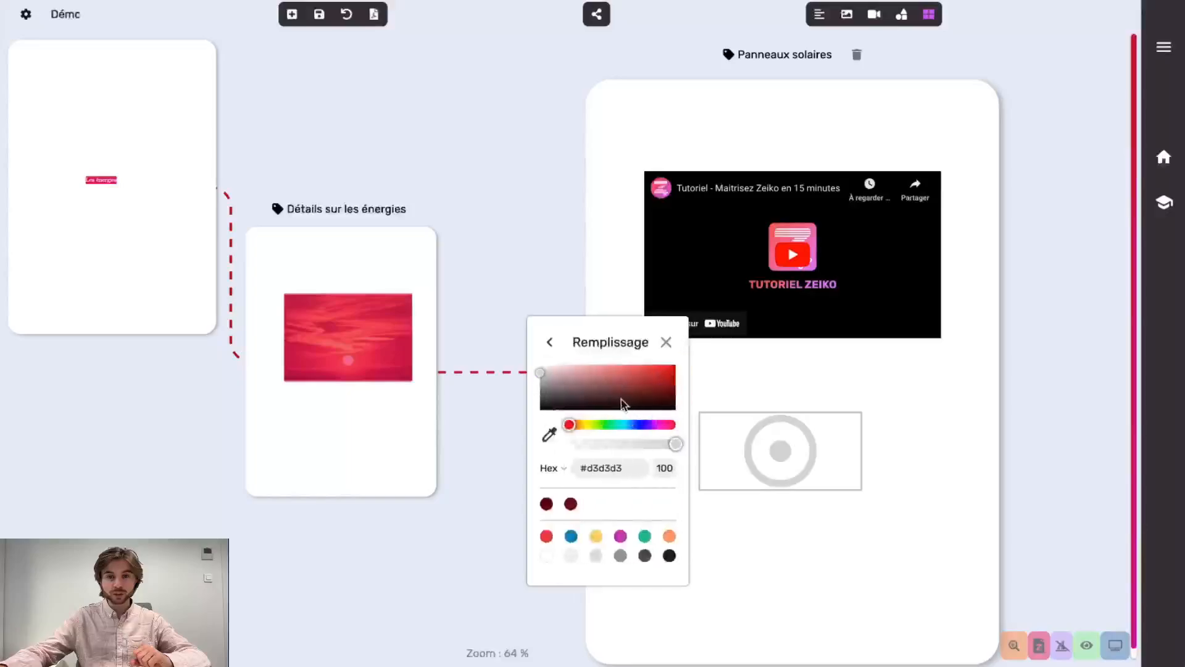
{"action": "left_click", "coordinate": [629, 387]}
{"action": "left_click", "coordinate": [549, 343]}
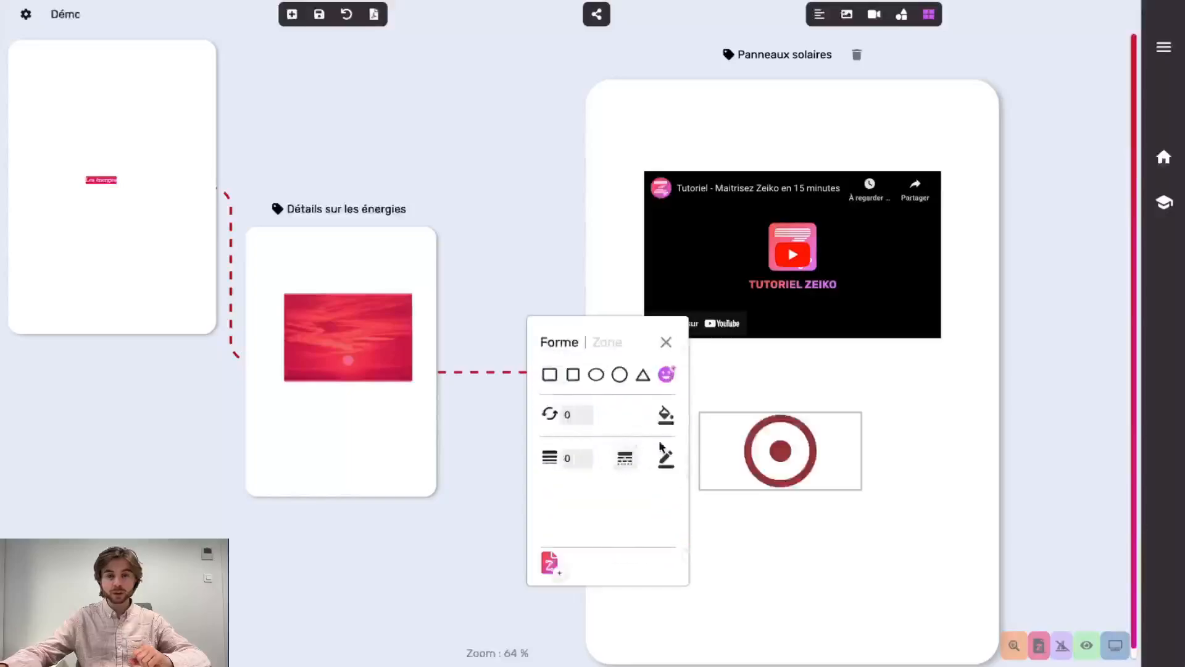
{"action": "left_click", "coordinate": [860, 482]}
{"action": "left_click_drag", "start_coordinate": [860, 487], "coordinate": [720, 422]}
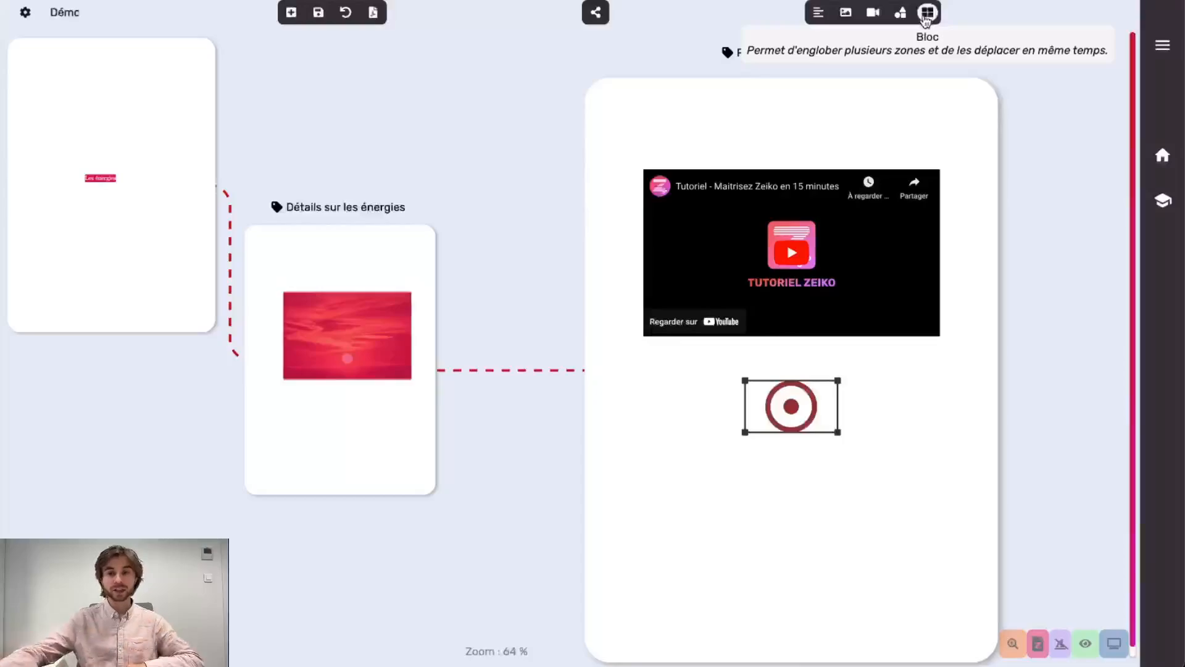
Enclose the video and target icon in a block zone, lock it and fit it tightly
{"action": "left_click", "coordinate": [926, 13]}
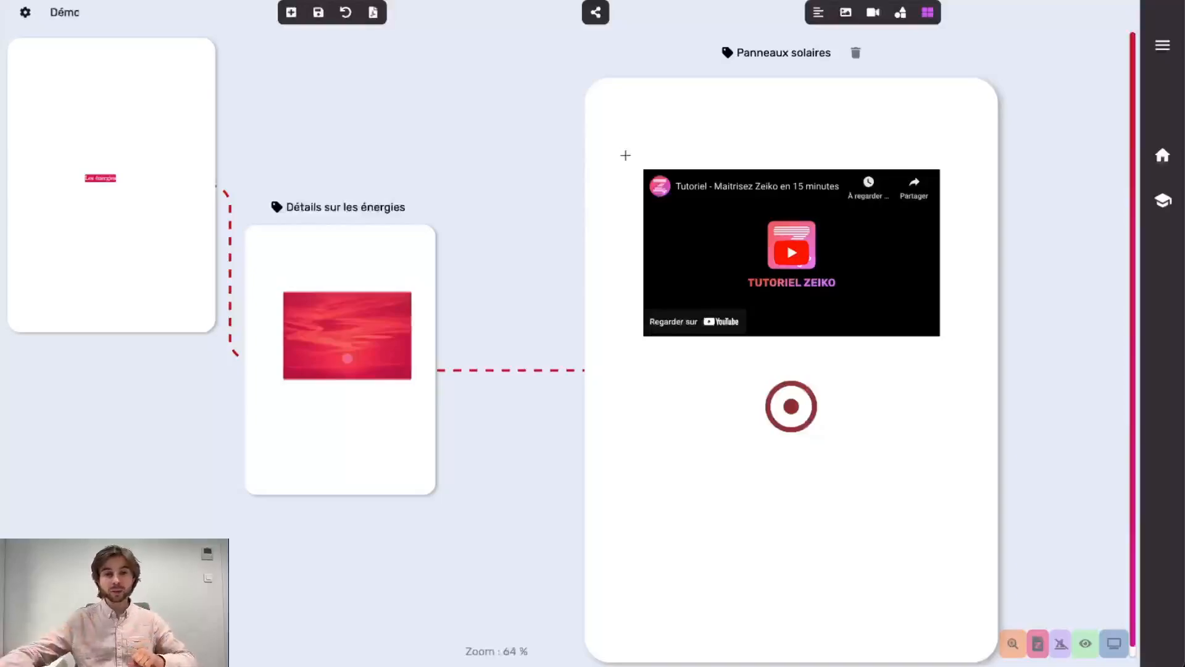
{"action": "left_click_drag", "start_coordinate": [623, 142], "coordinate": [960, 467]}
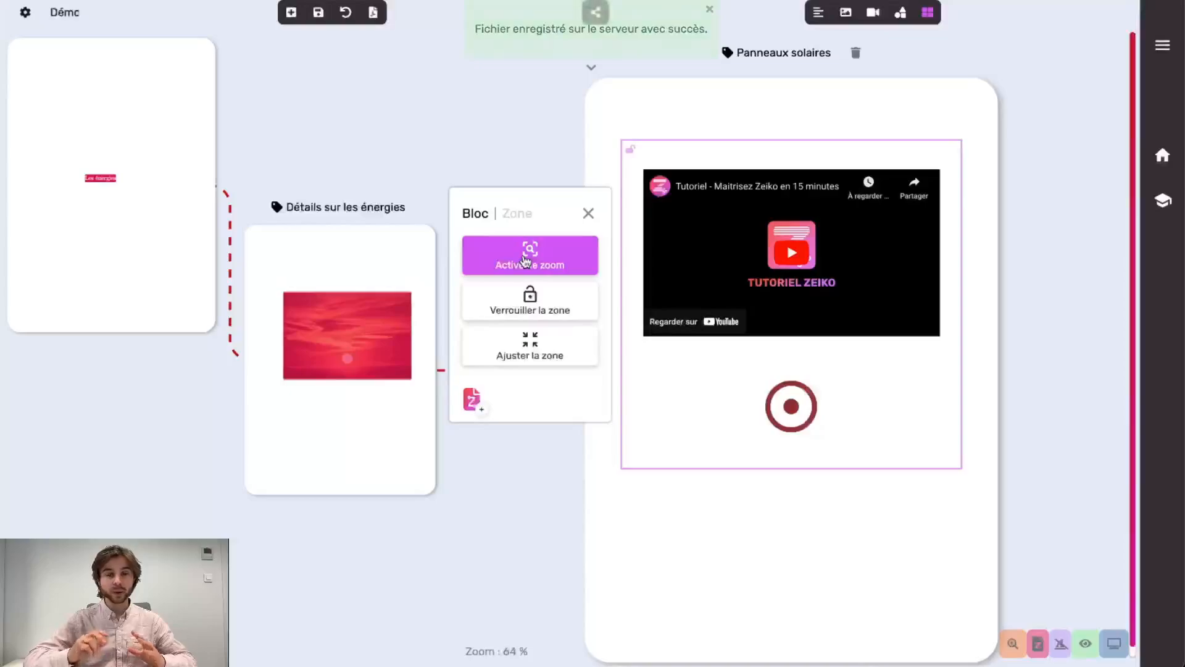
{"action": "left_click", "coordinate": [534, 311]}
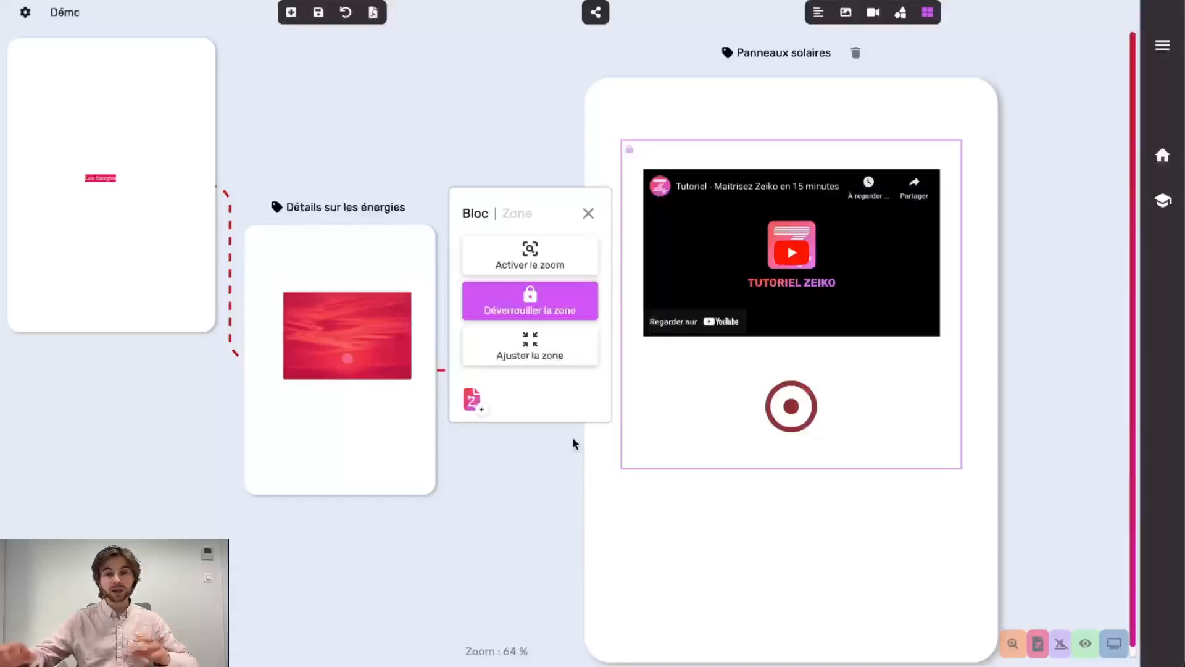
{"action": "left_click", "coordinate": [561, 363]}
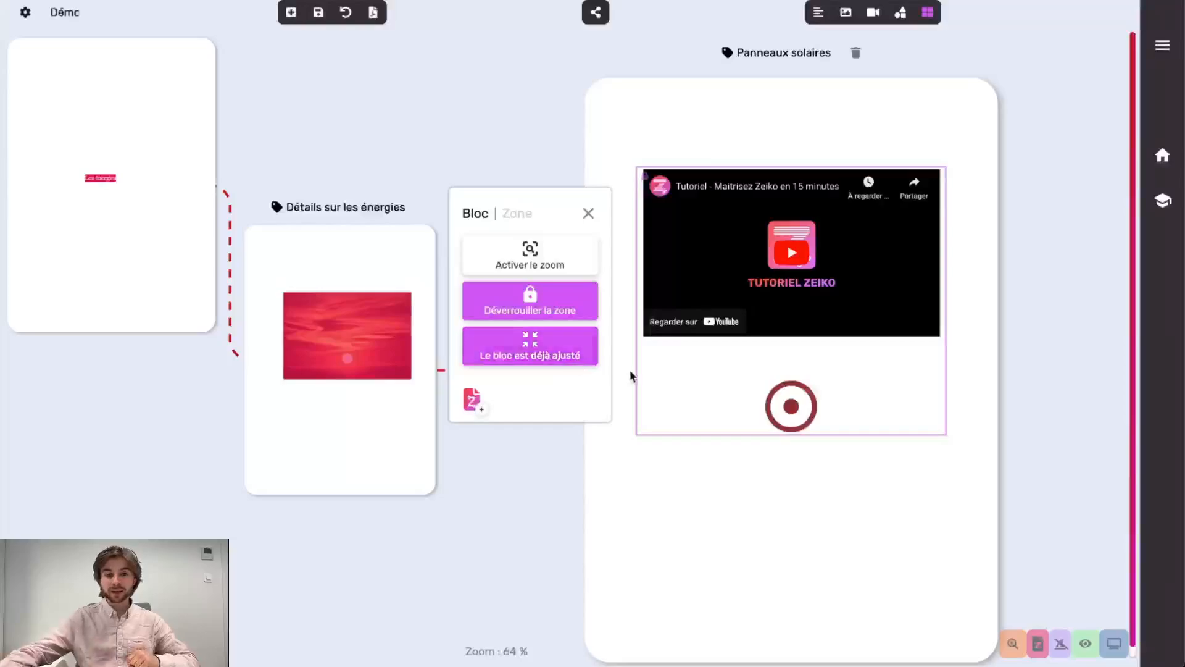
{"action": "left_click", "coordinate": [588, 213]}
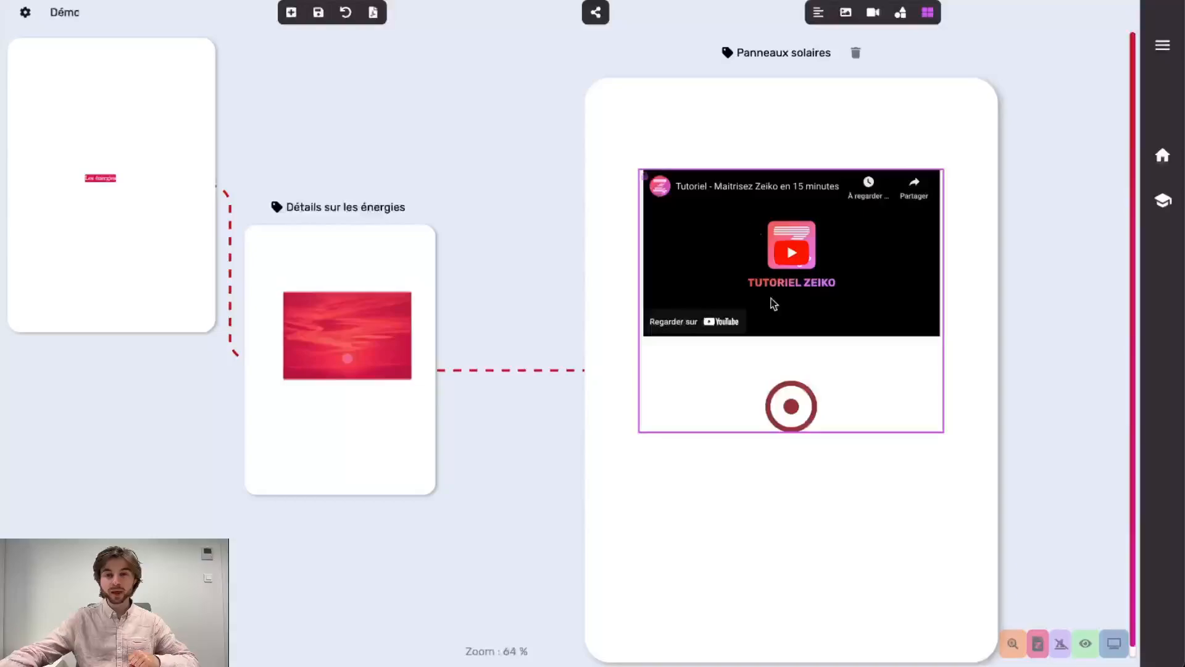
Check the embedded video's settings, then close them
{"action": "left_click", "coordinate": [644, 180]}
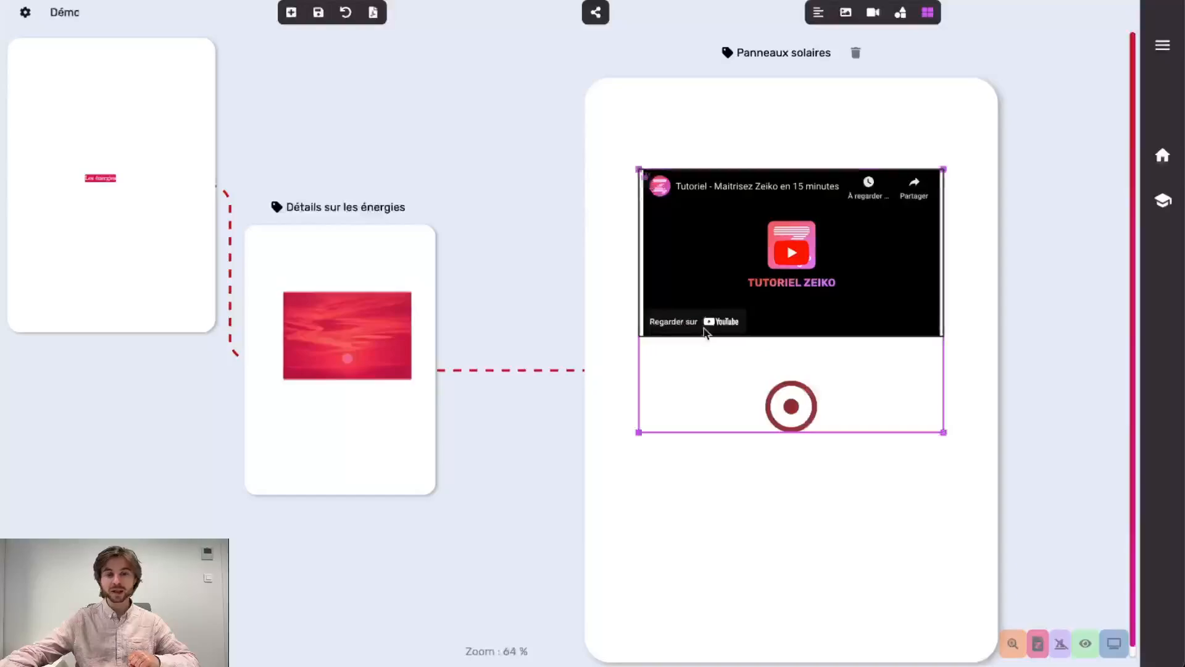
{"action": "left_click", "coordinate": [732, 309]}
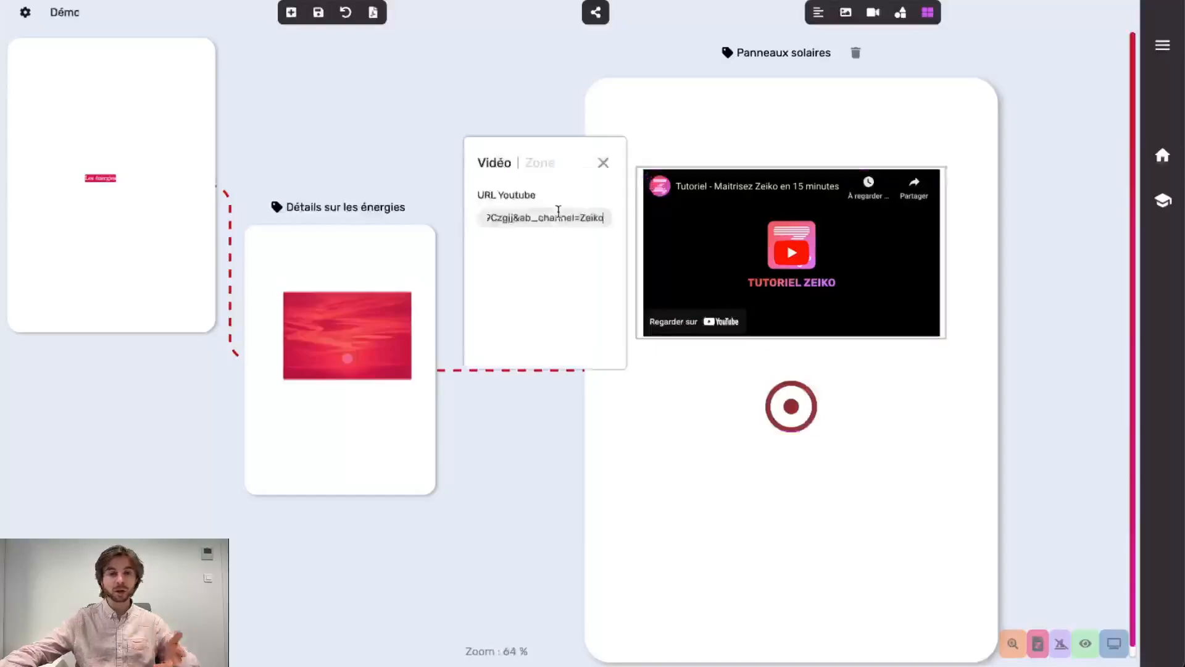
{"action": "left_click", "coordinate": [603, 163]}
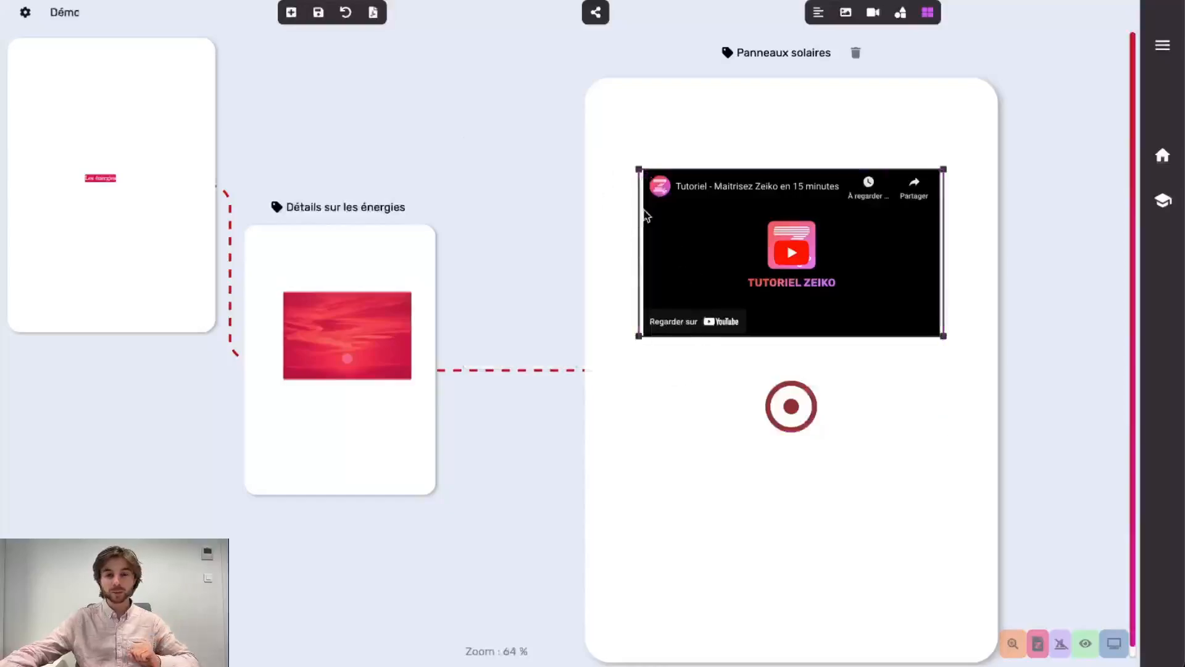
Move the video-and-target block higher and place a duplicate of it below the original
{"action": "left_click", "coordinate": [690, 382]}
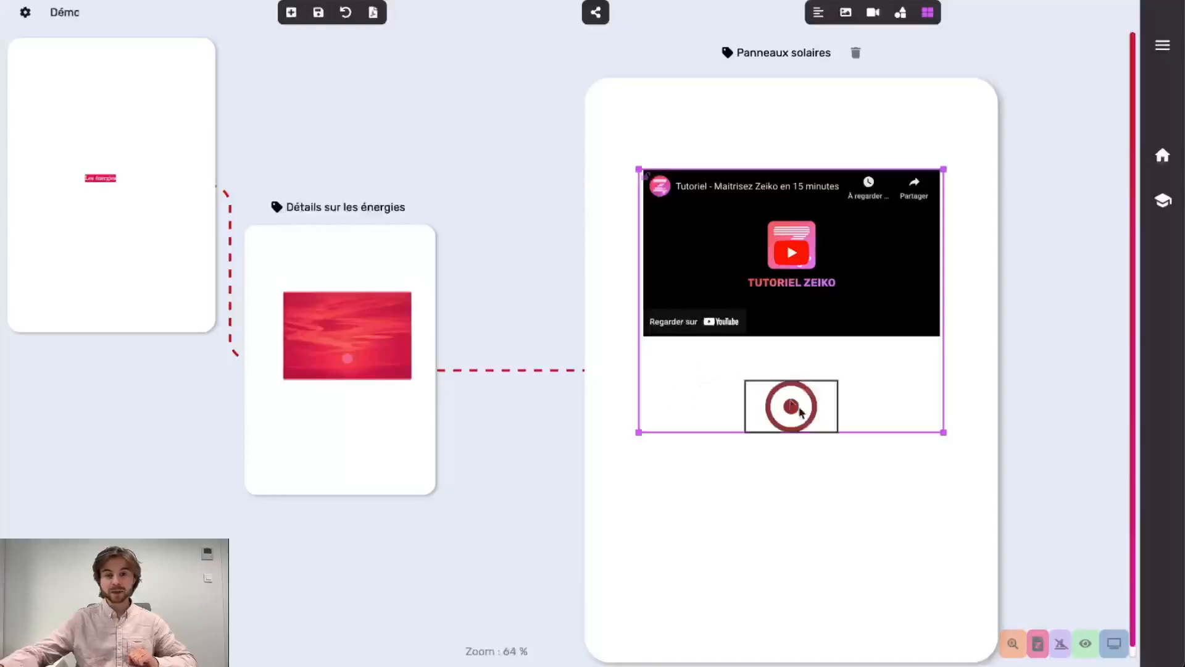
{"action": "left_click_drag", "start_coordinate": [718, 375], "coordinate": [716, 315]}
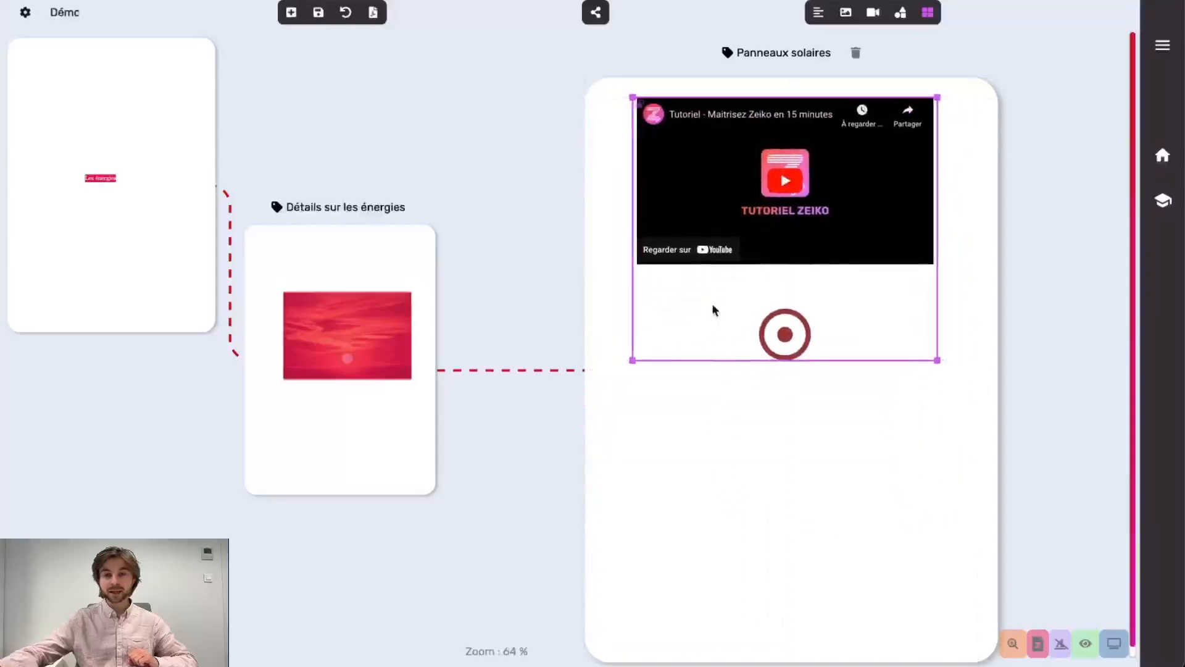
{"action": "left_click", "coordinate": [749, 492]}
{"action": "key", "text": "ctrl+v"}
{"action": "left_click_drag", "start_coordinate": [742, 356], "coordinate": [731, 578]}
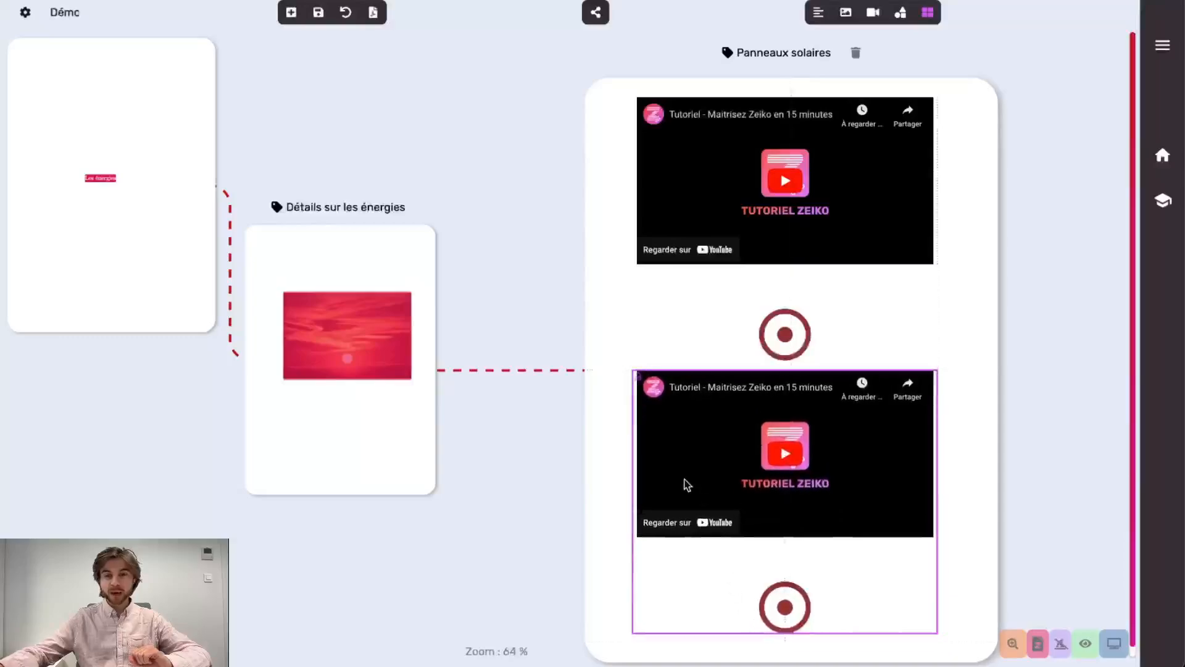
Turn on Activer le zoom for the lower duplicated block and close its settings
{"action": "left_click", "coordinate": [712, 569]}
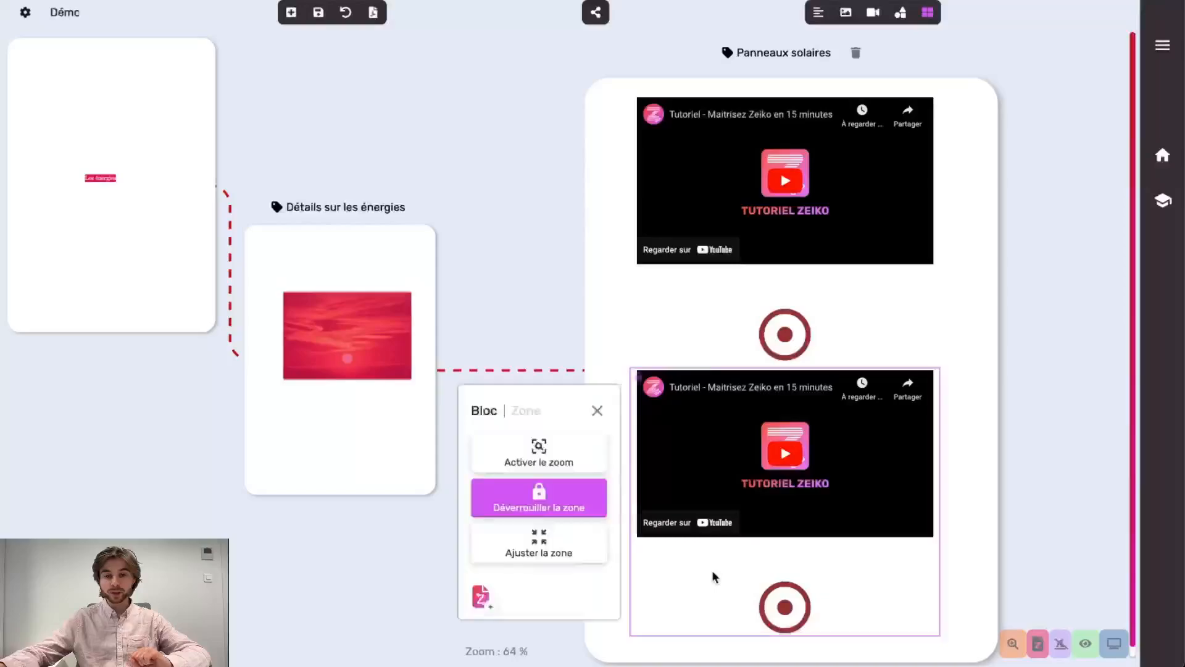
{"action": "left_click", "coordinate": [543, 464]}
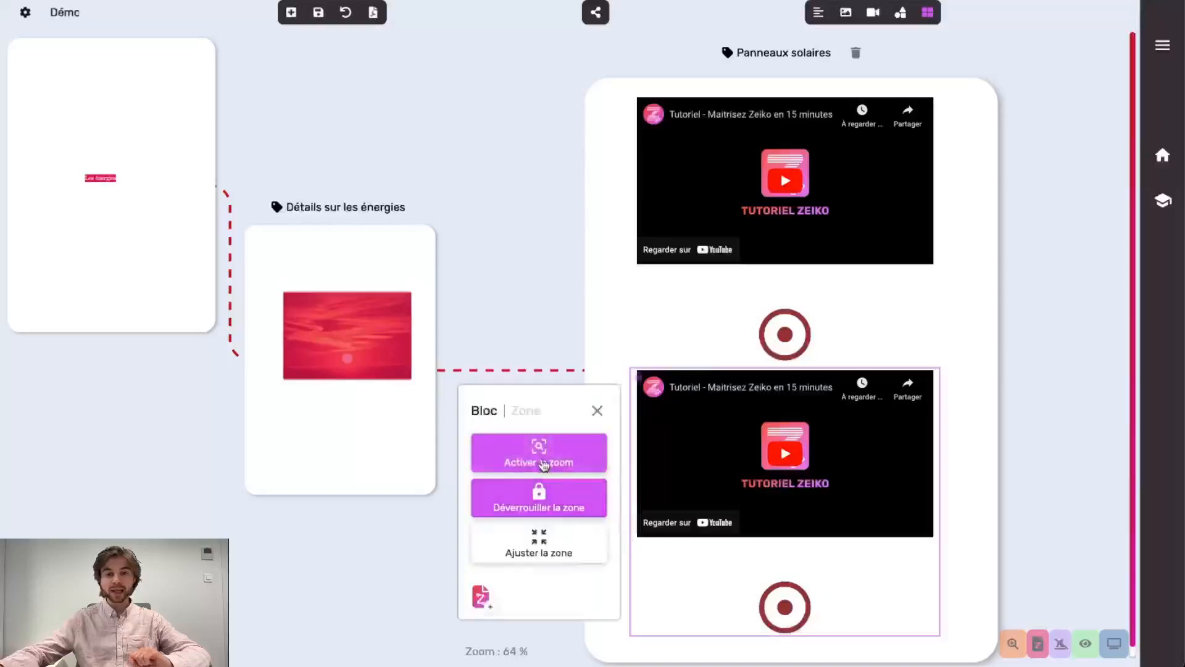
{"action": "left_click", "coordinate": [549, 471]}
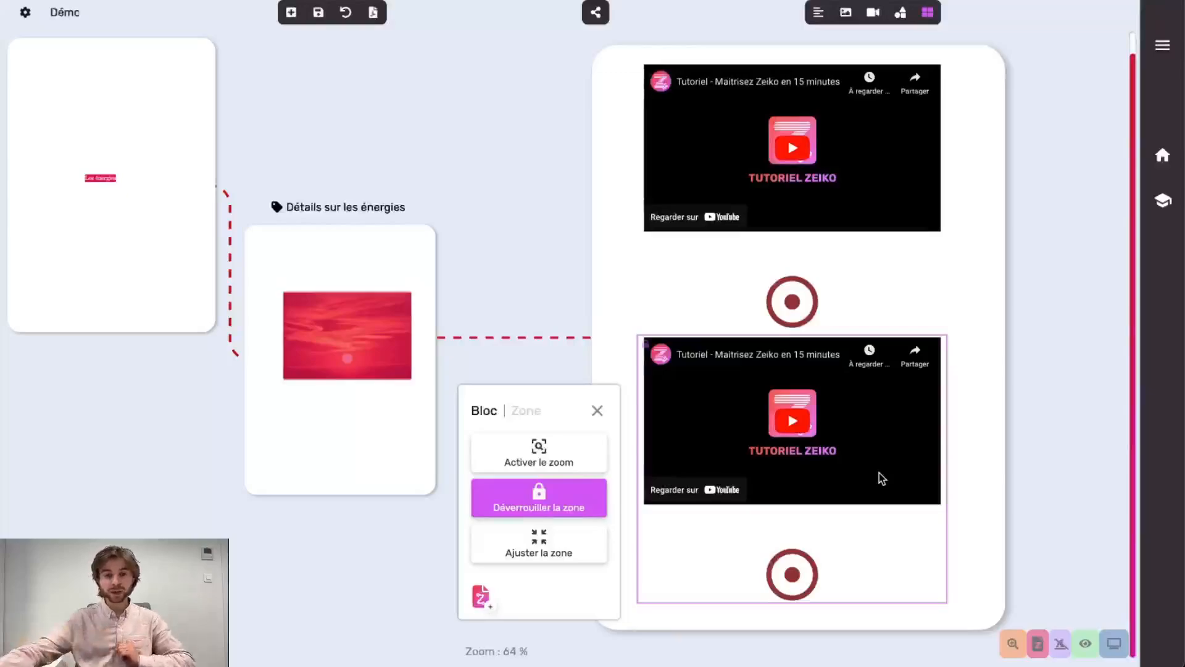
{"action": "left_click", "coordinate": [539, 452]}
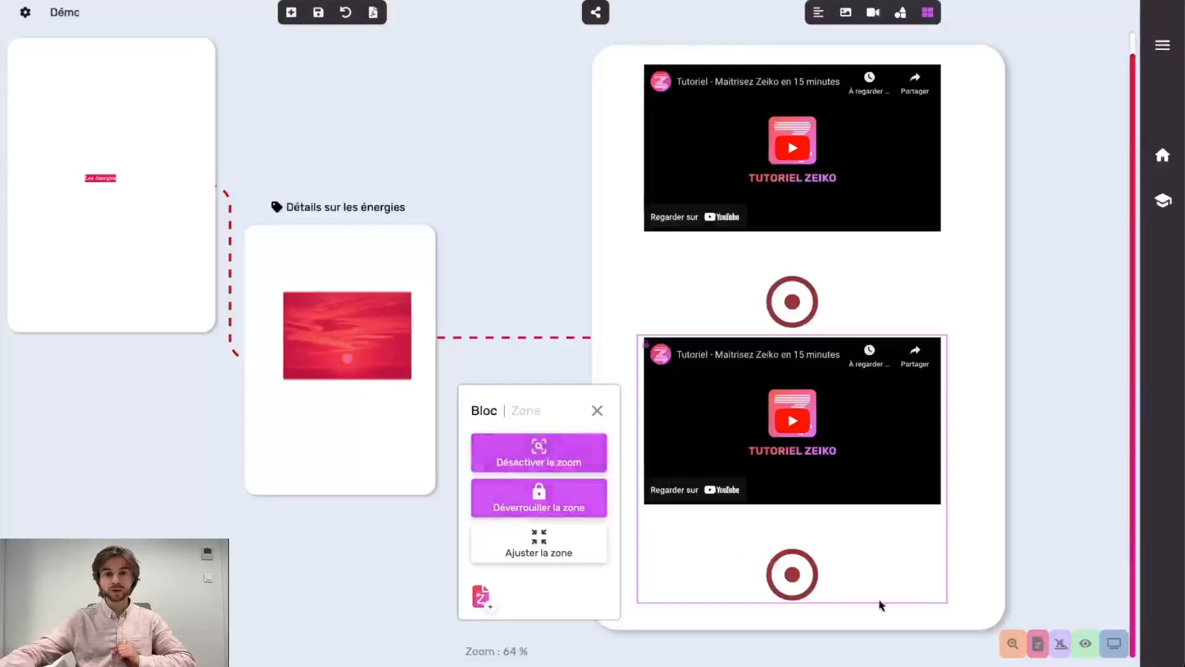
{"action": "left_click", "coordinate": [990, 568]}
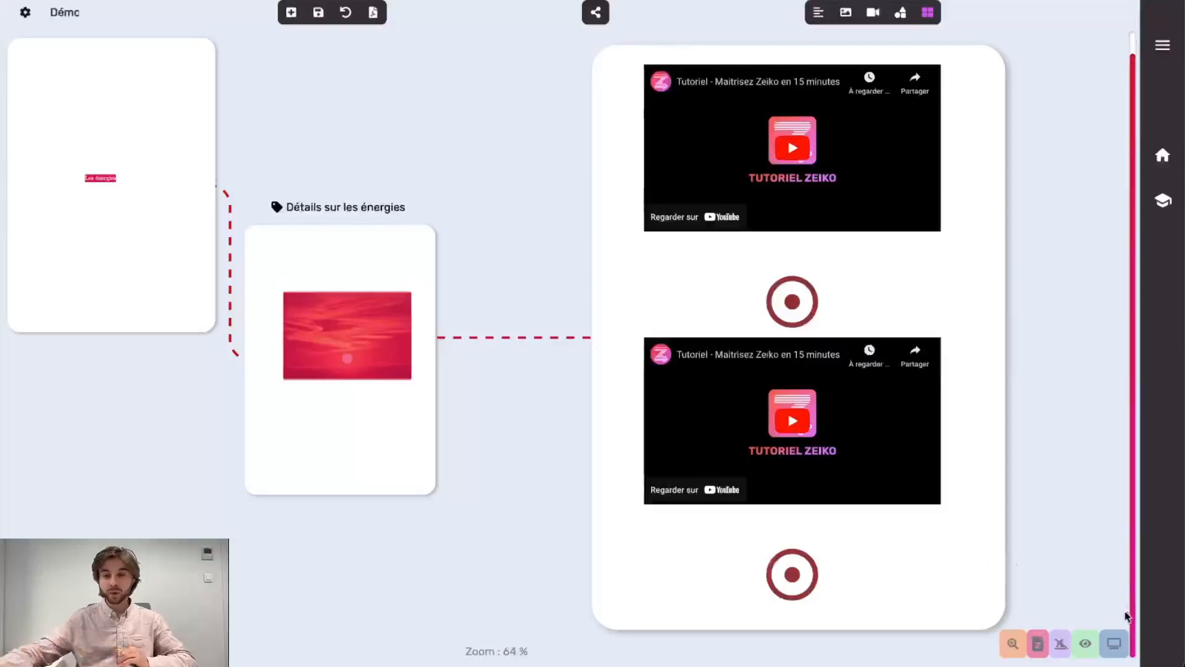
Present the document full-screen, dismiss the zoom tip, and zoom into the lower video block
{"action": "left_click", "coordinate": [1113, 644]}
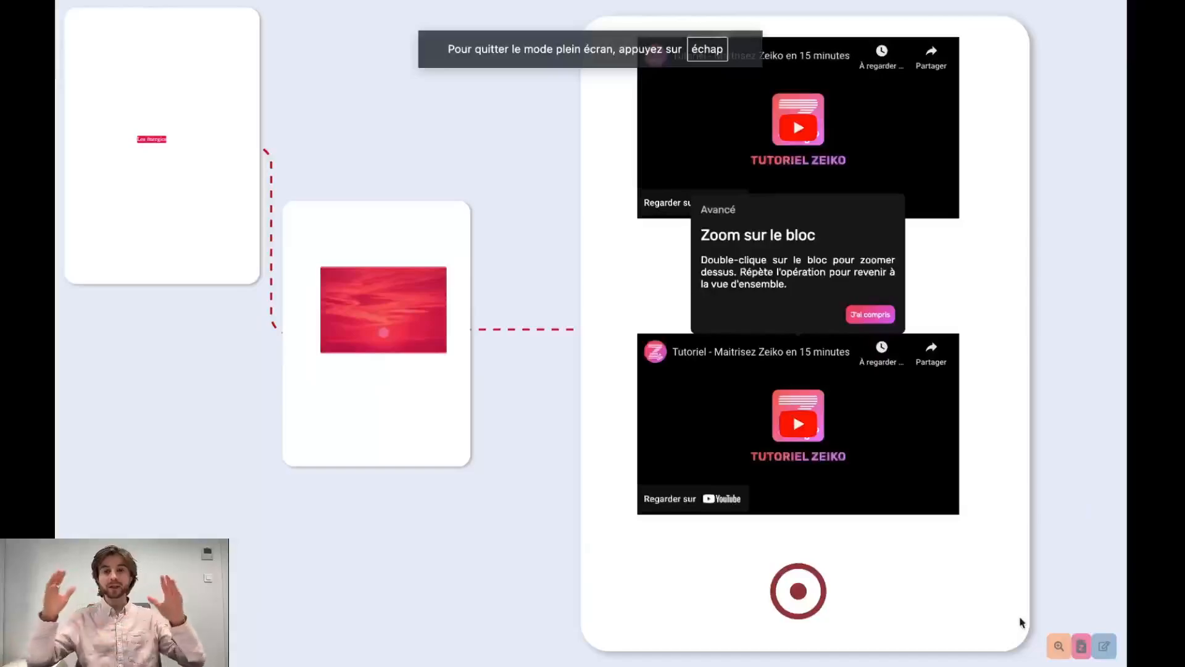
{"action": "left_click", "coordinate": [867, 316]}
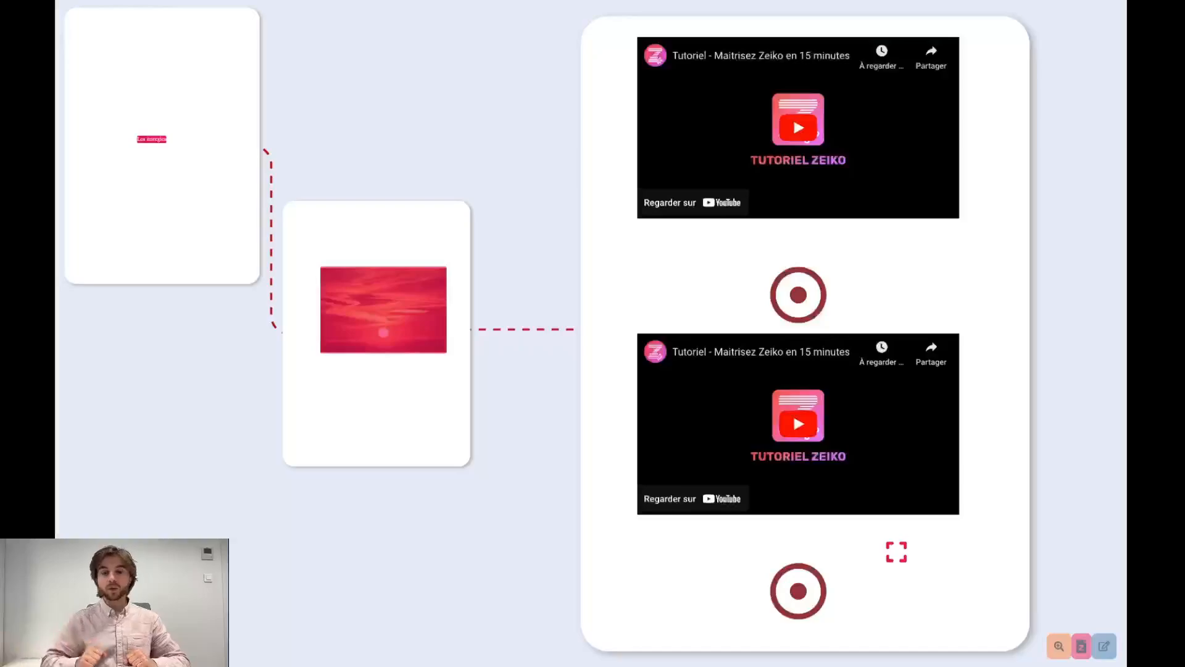
{"action": "left_click", "coordinate": [963, 556]}
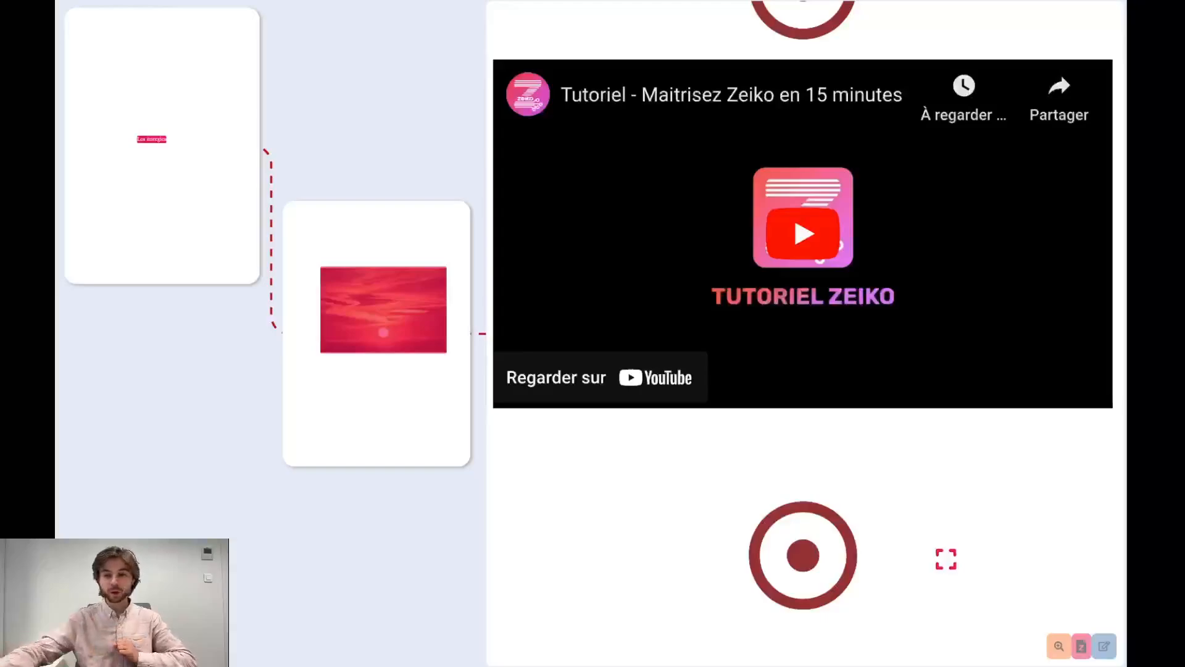
{"action": "scroll", "coordinate": [945, 519], "scroll_direction": "down", "scroll_amount": 3}
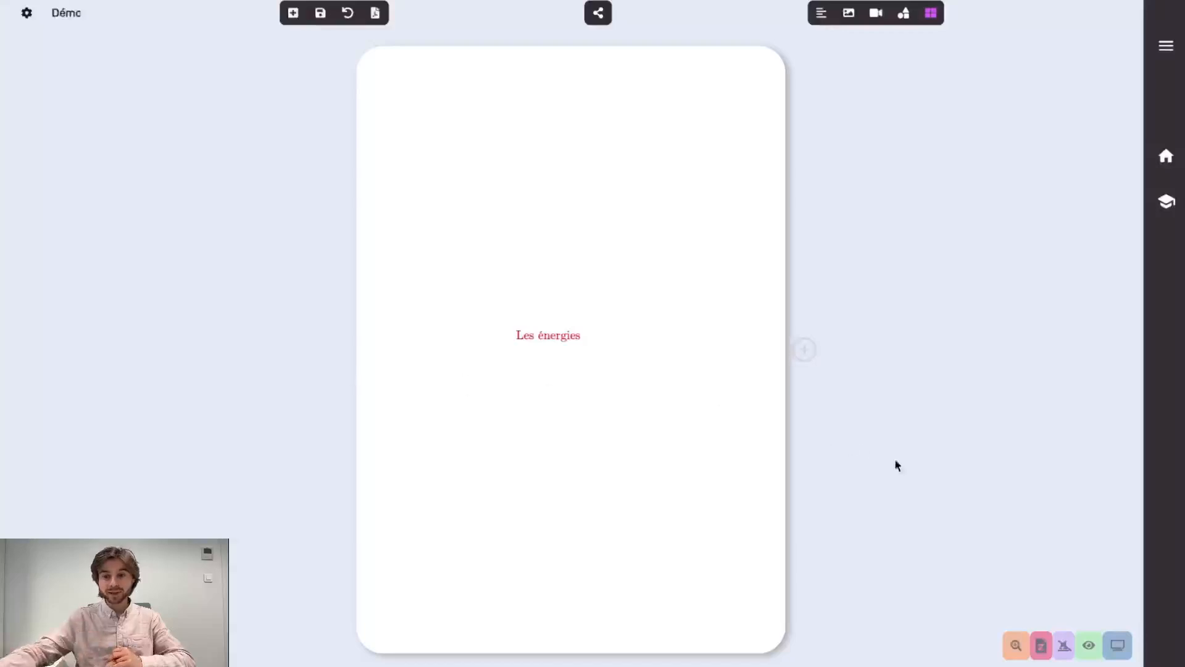
Show the z-page markers and follow Les énergies to Détails sur les énergies and Panneaux solaires
{"action": "left_click", "coordinate": [1041, 648]}
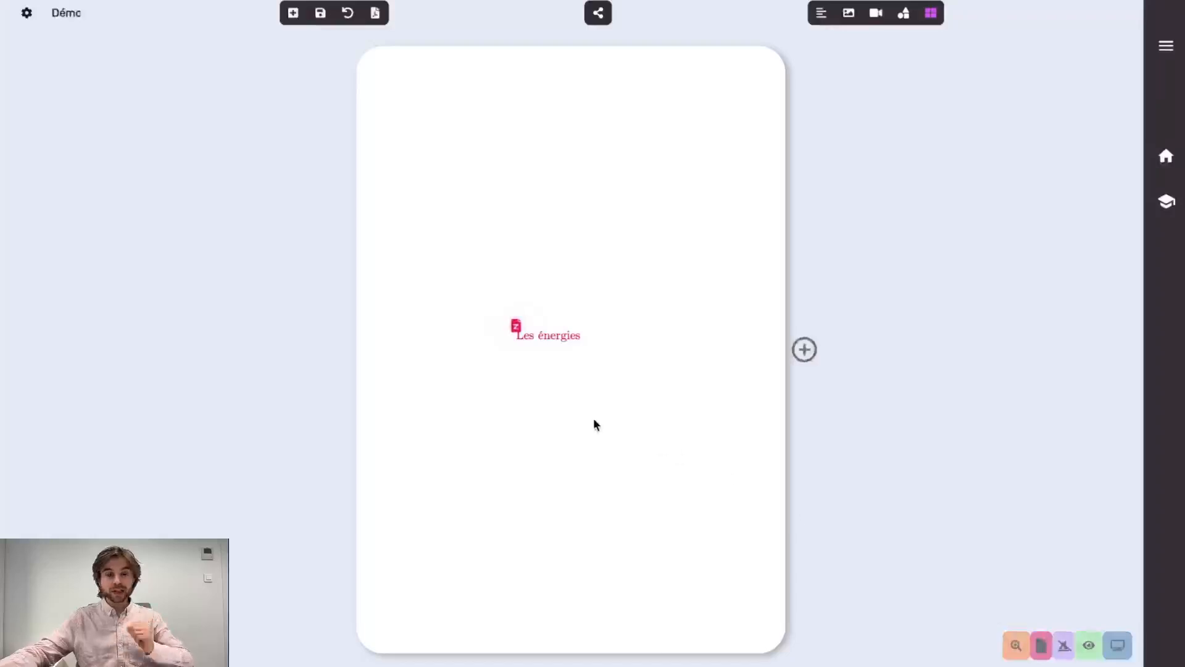
{"action": "left_click", "coordinate": [515, 325]}
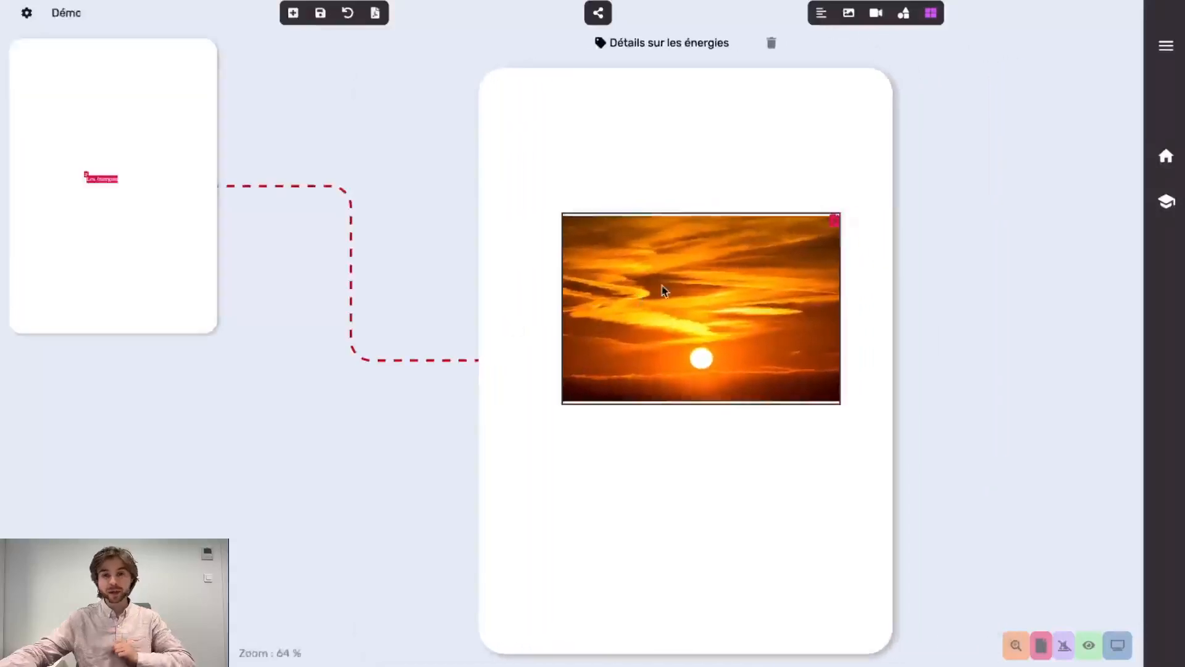
{"action": "left_click", "coordinate": [834, 221]}
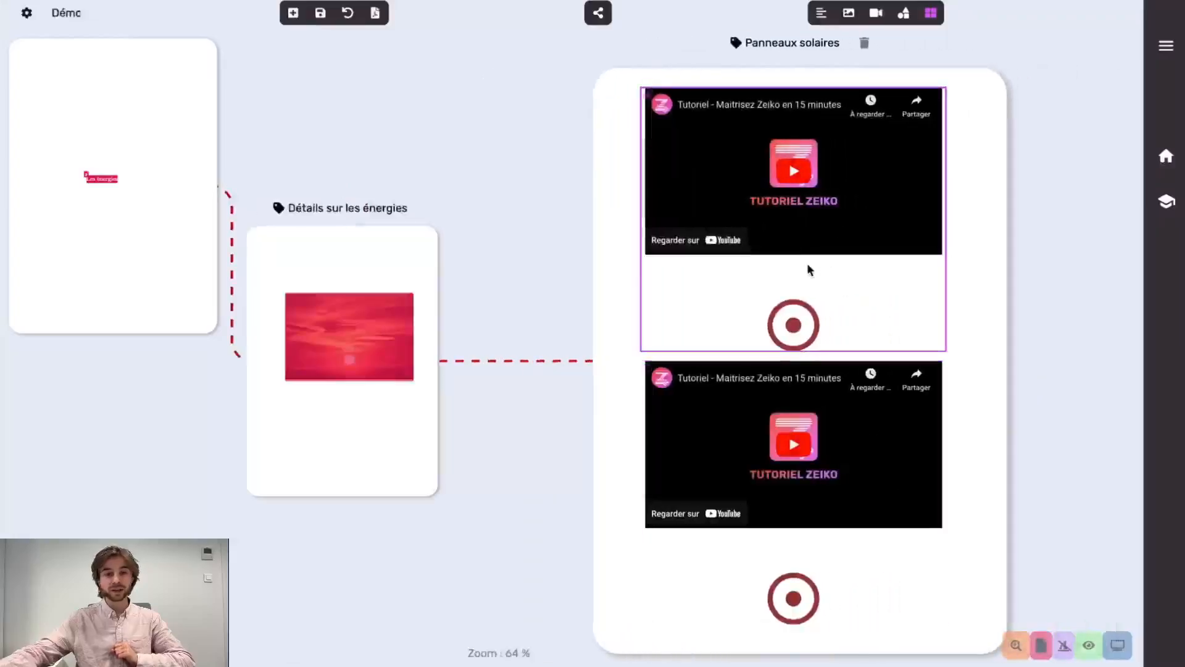
{"action": "left_click", "coordinate": [360, 248]}
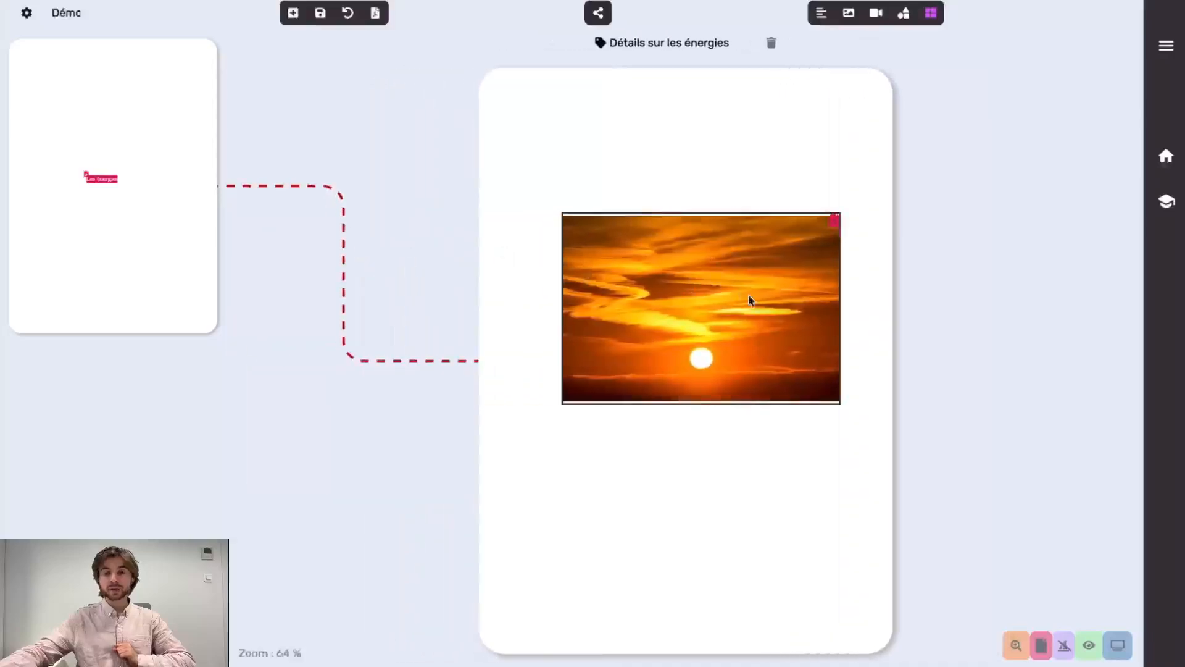
Inspect the sunset image's Z-page link settings, jump to Panneaux solaires, then return to Les énergies
{"action": "left_click", "coordinate": [751, 300]}
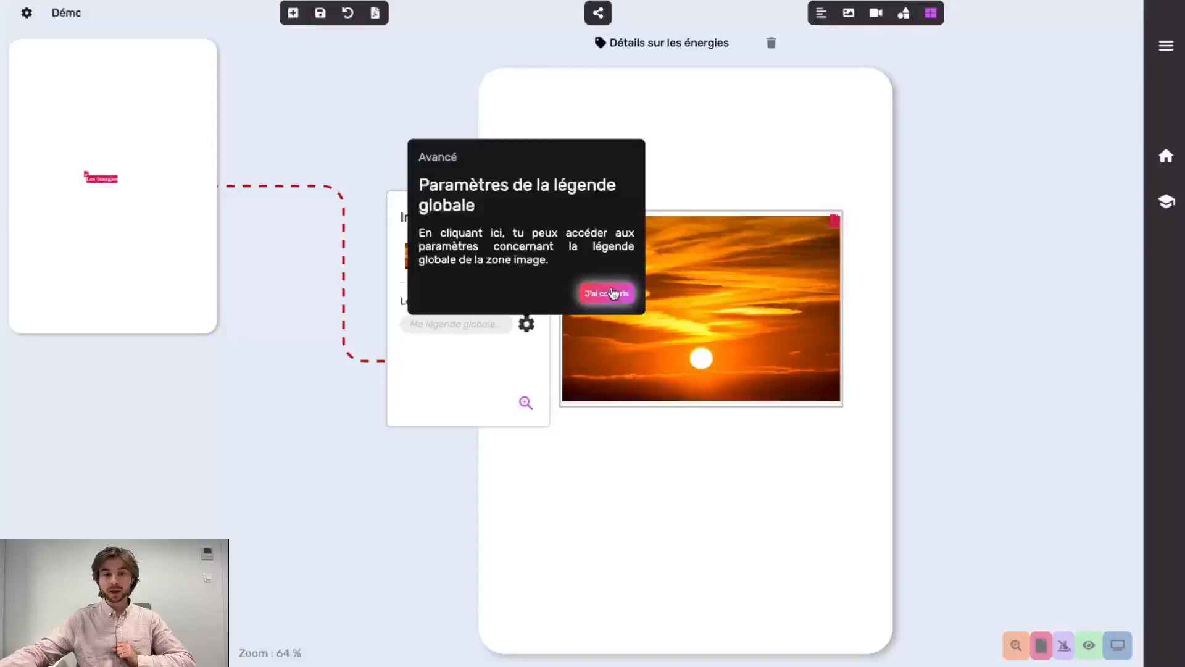
{"action": "left_click", "coordinate": [613, 293]}
{"action": "left_click", "coordinate": [421, 271]}
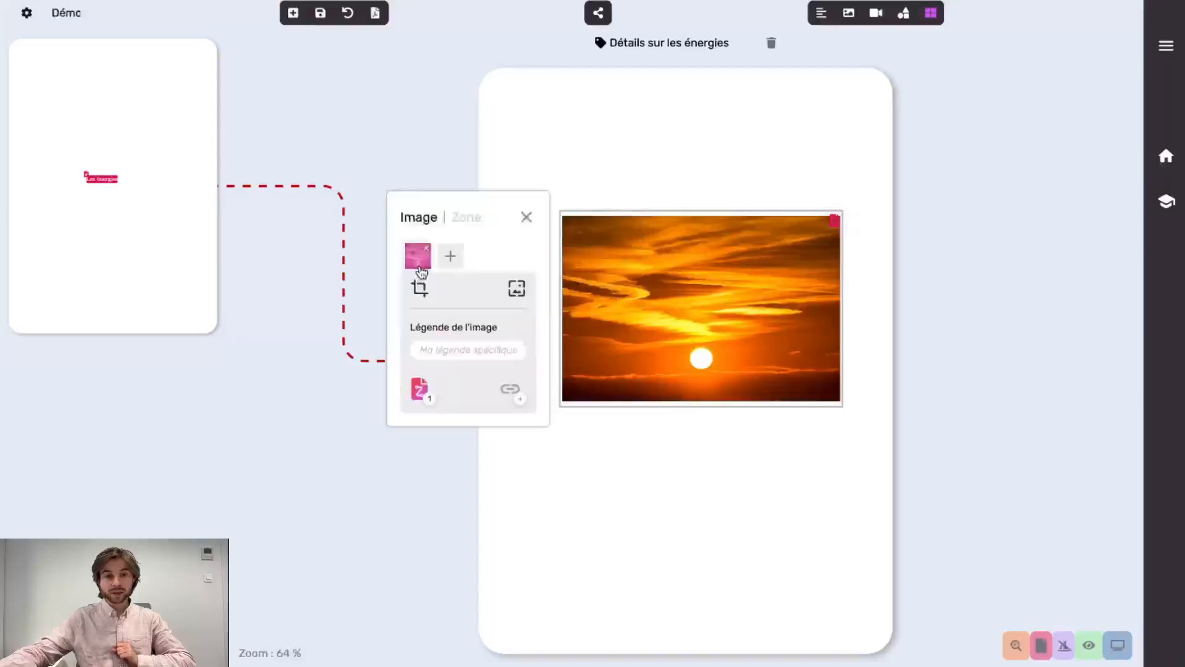
{"action": "left_click", "coordinate": [426, 401]}
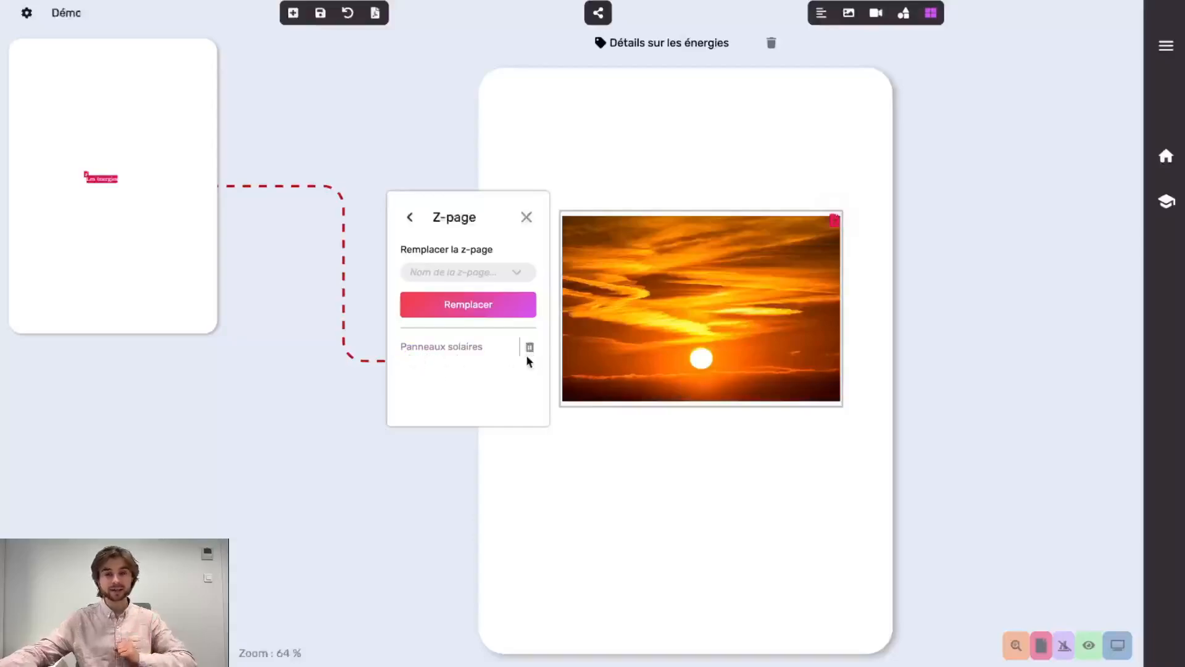
{"action": "left_click", "coordinate": [444, 352]}
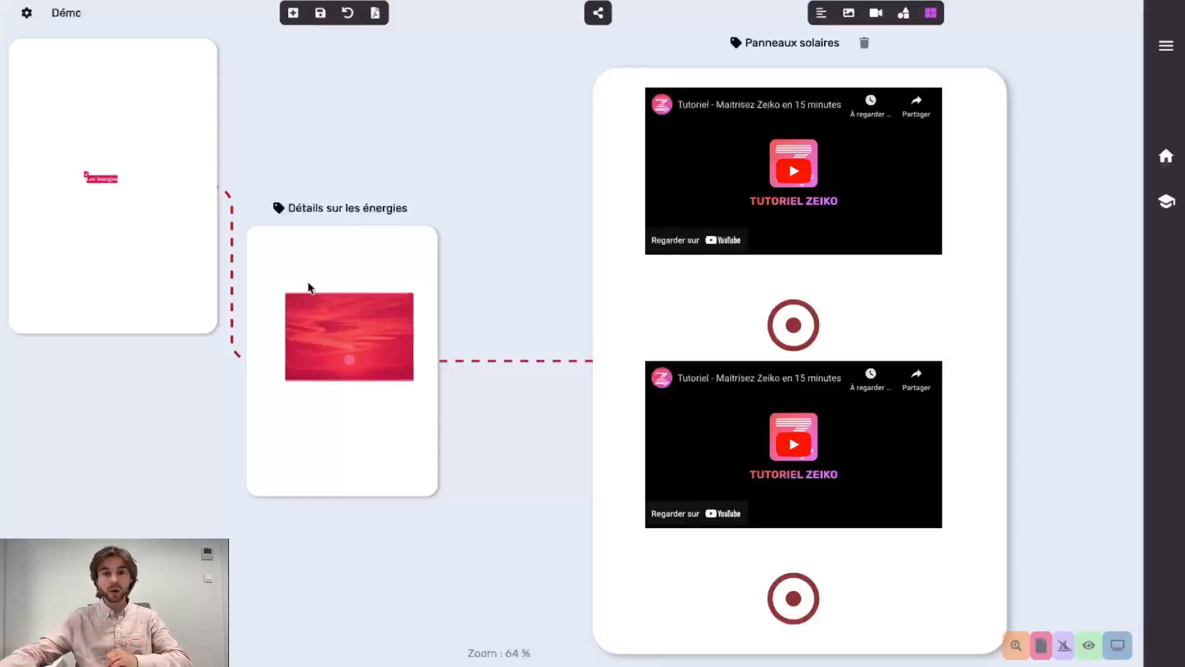
{"action": "left_click", "coordinate": [327, 264]}
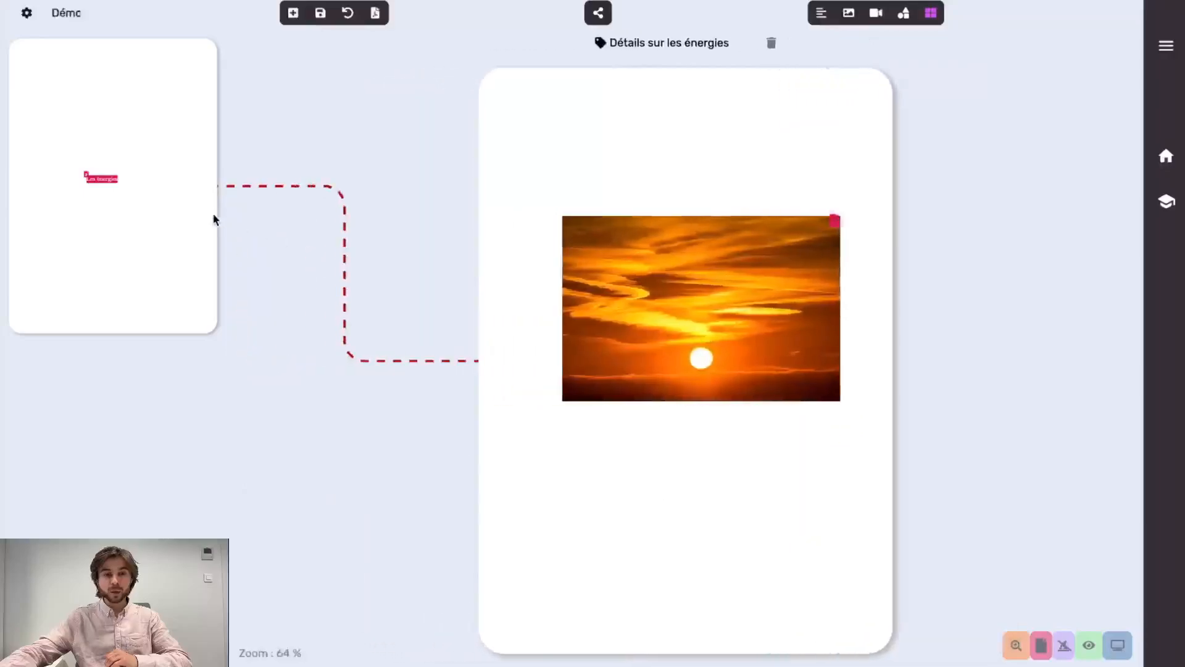
{"action": "left_click", "coordinate": [215, 217]}
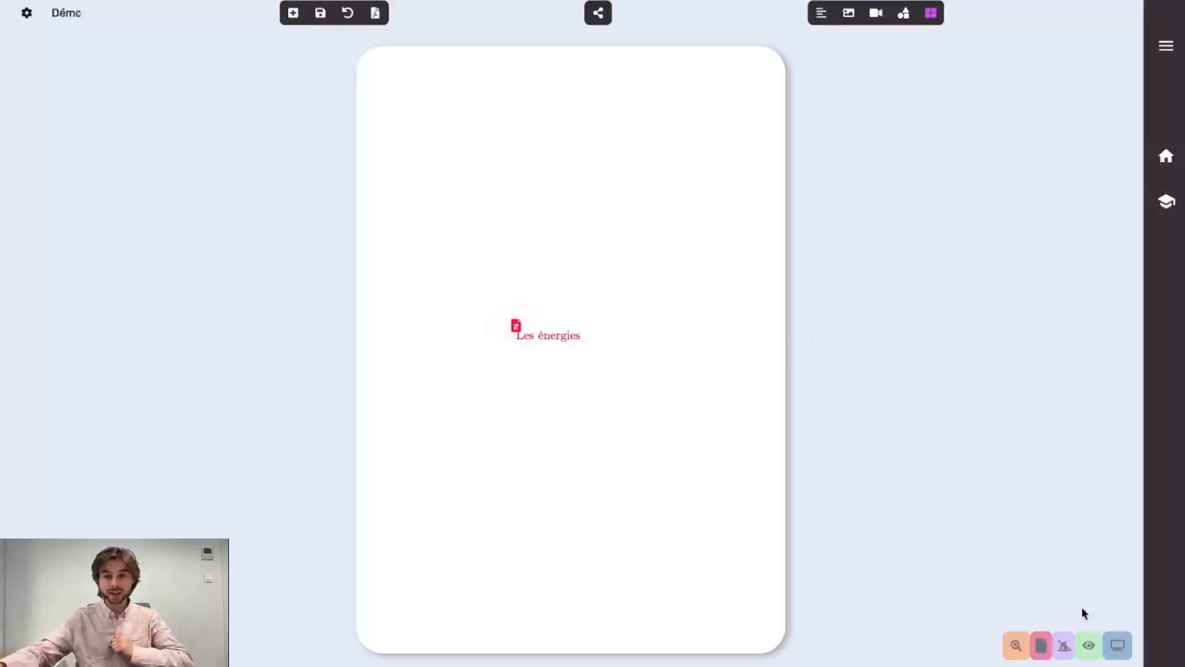
Switch the Démo document into reading mode
{"action": "left_click", "coordinate": [1089, 647]}
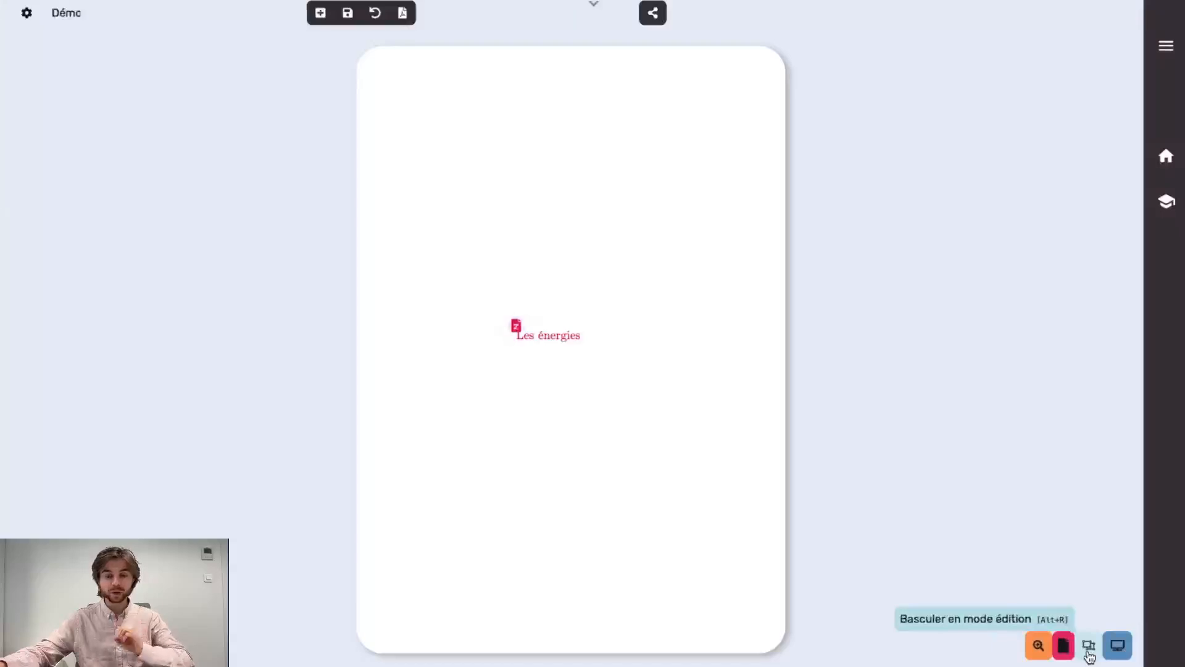
{"action": "left_click", "coordinate": [1088, 647]}
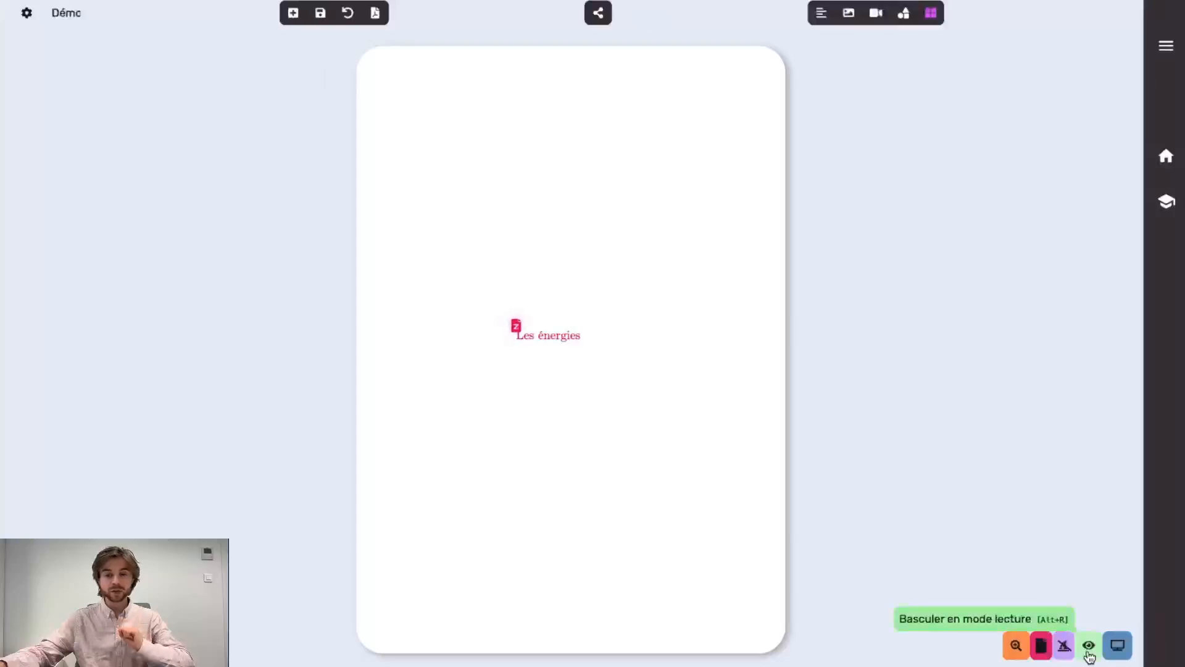
{"action": "left_click", "coordinate": [1088, 648]}
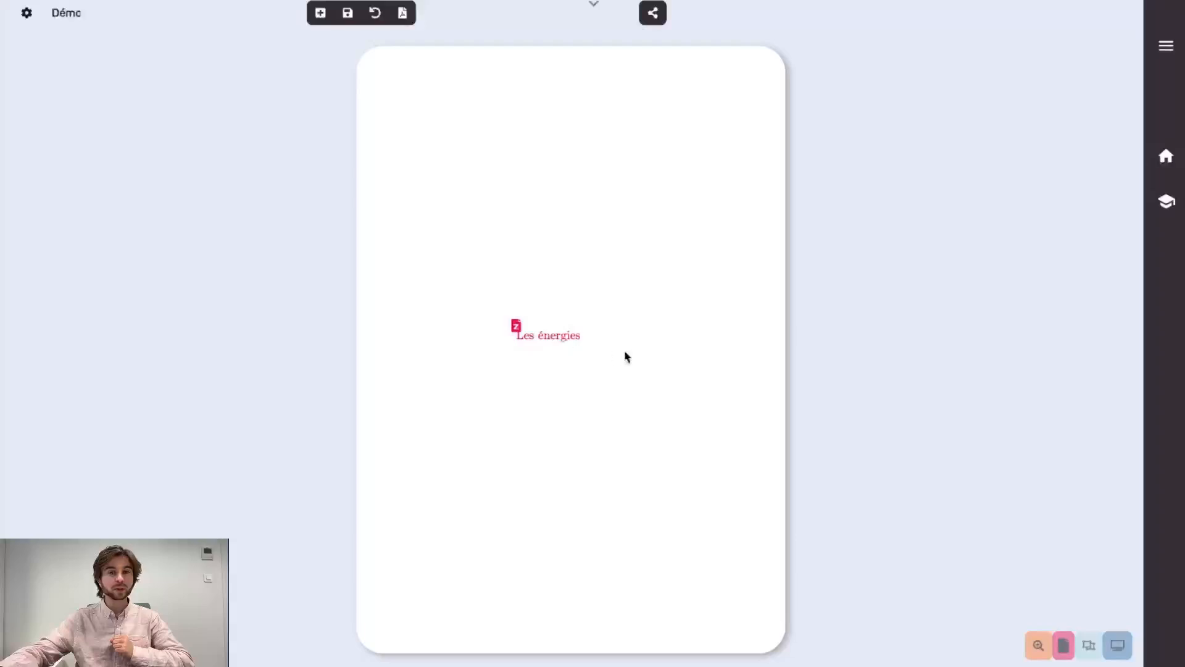
As a reader, follow the links through to Panneaux solaires, then return to Les énergies
{"action": "left_click", "coordinate": [562, 339]}
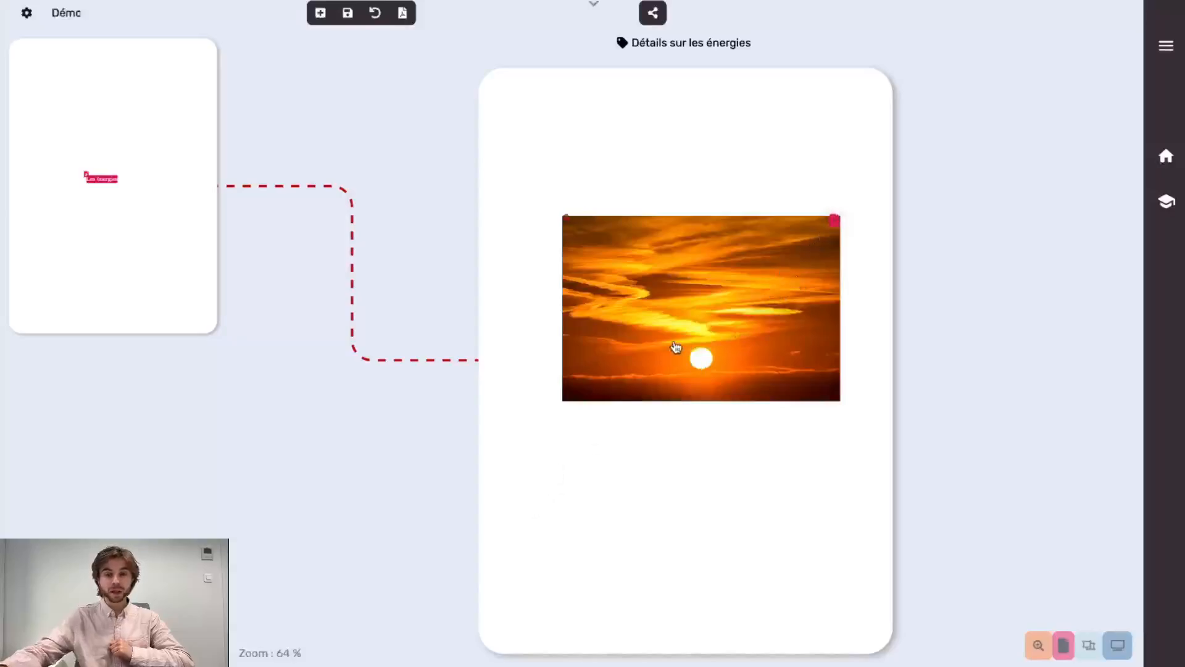
{"action": "left_click", "coordinate": [648, 364]}
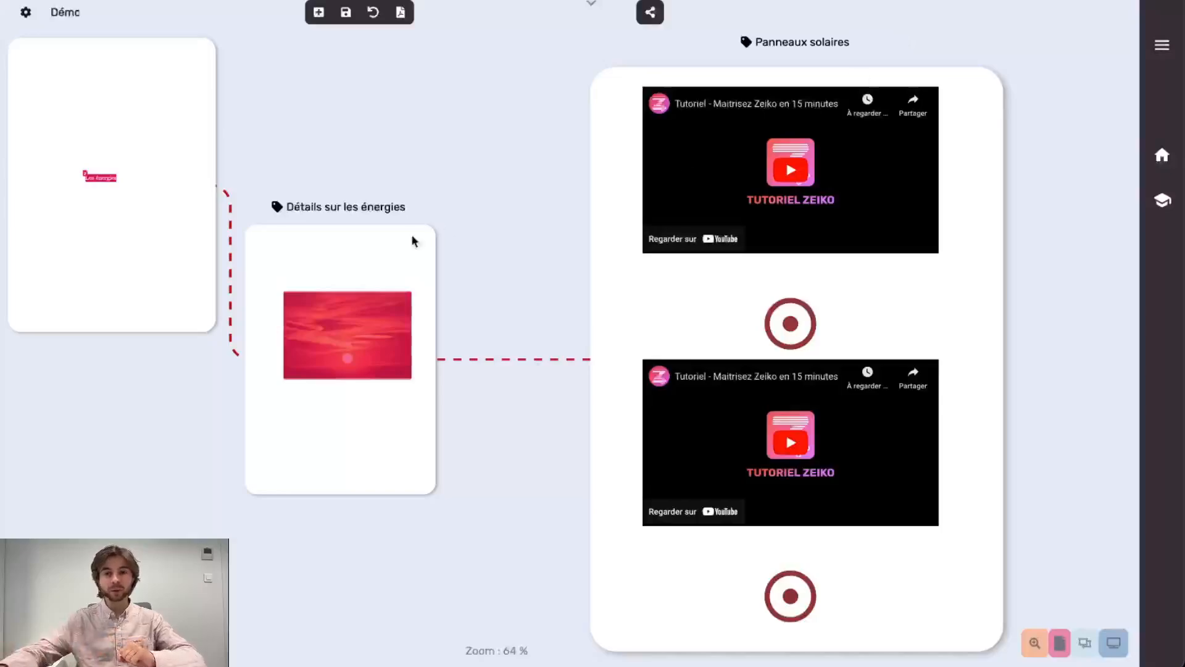
{"action": "left_click", "coordinate": [353, 262]}
{"action": "left_click", "coordinate": [174, 134]}
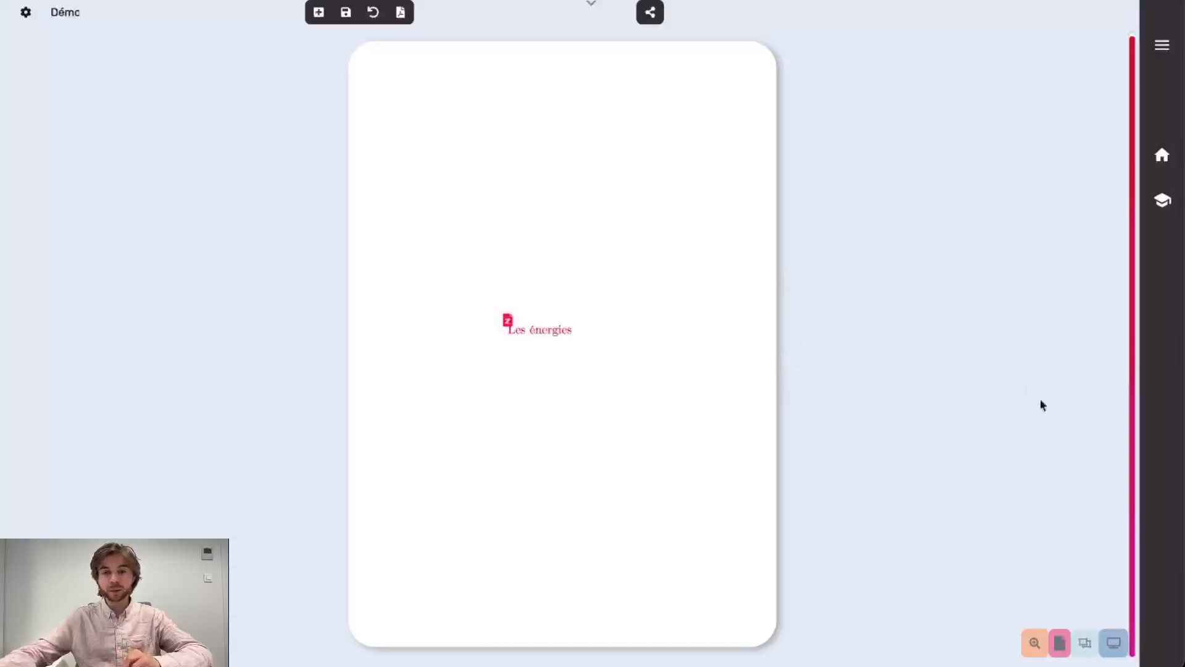
In edit mode, add a blank second page, delete the extra third page, and return to two-page view
{"action": "left_click", "coordinate": [1084, 642]}
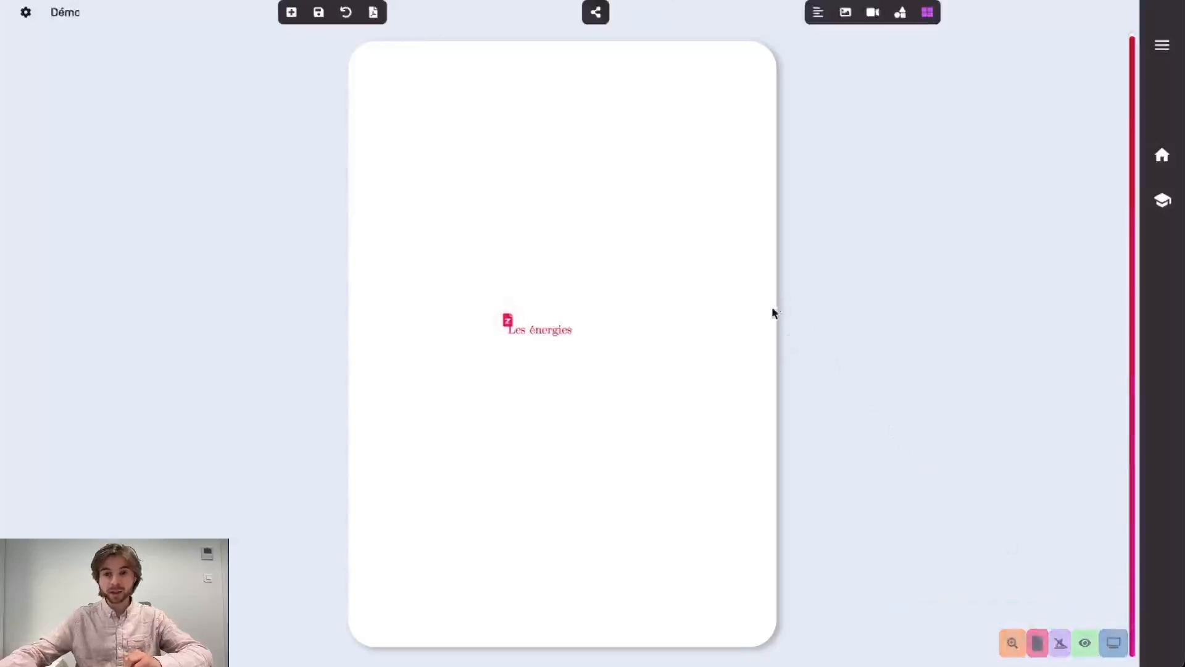
{"action": "left_click", "coordinate": [794, 343]}
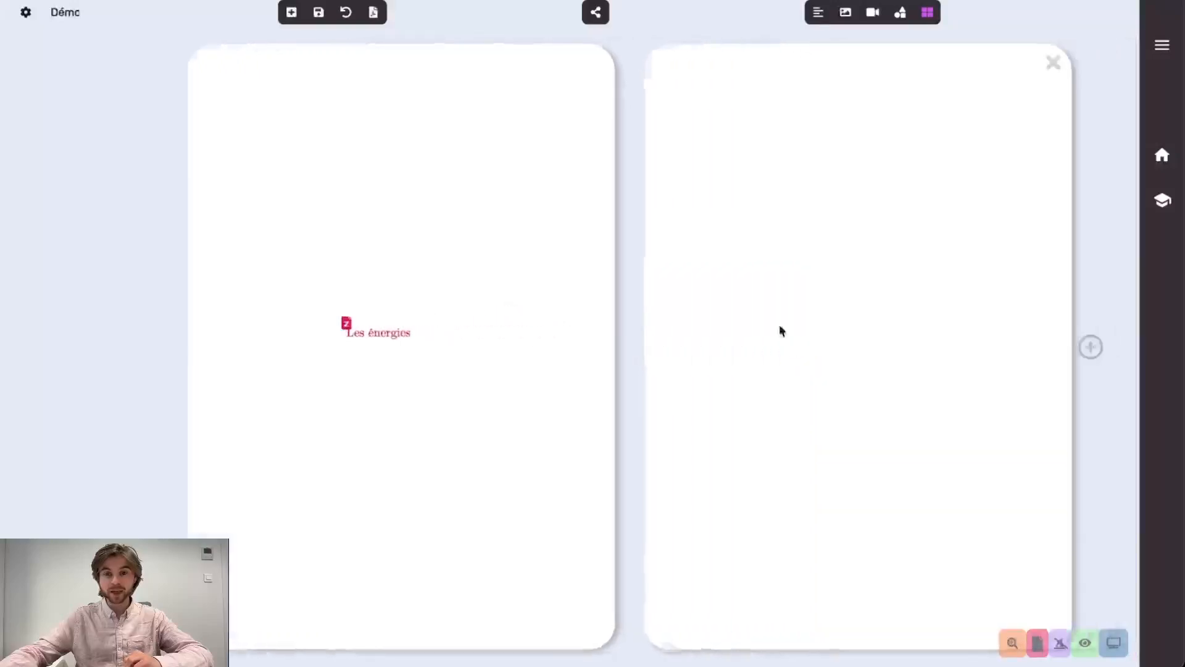
{"action": "left_click", "coordinate": [1029, 347]}
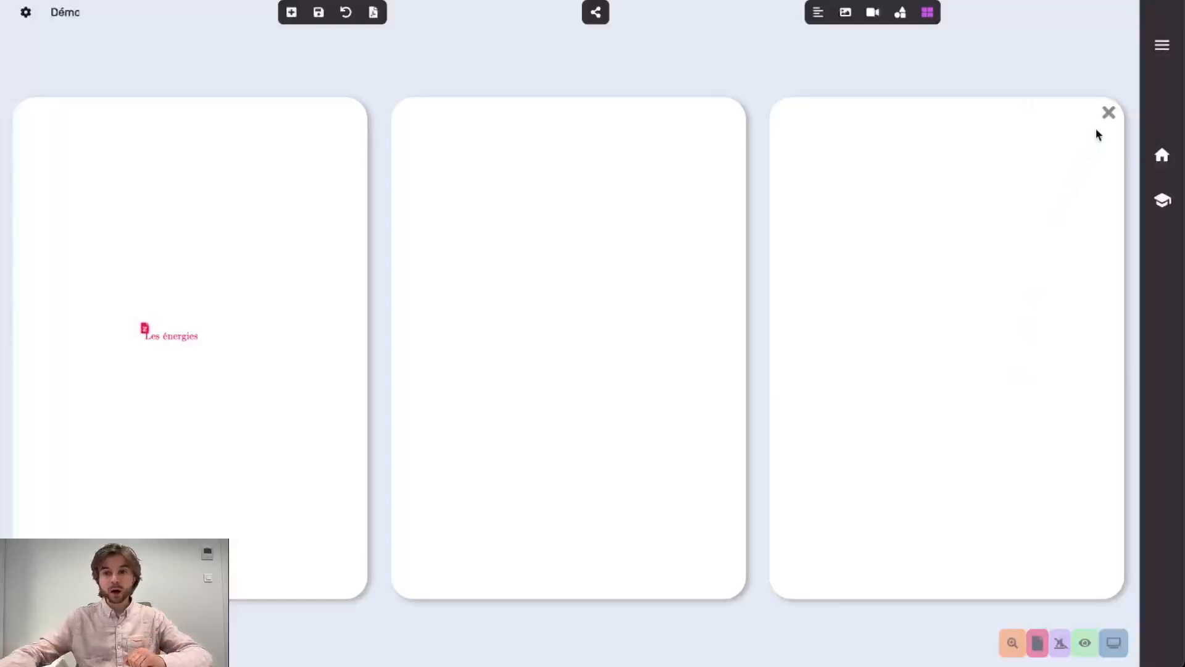
{"action": "left_click", "coordinate": [1108, 113]}
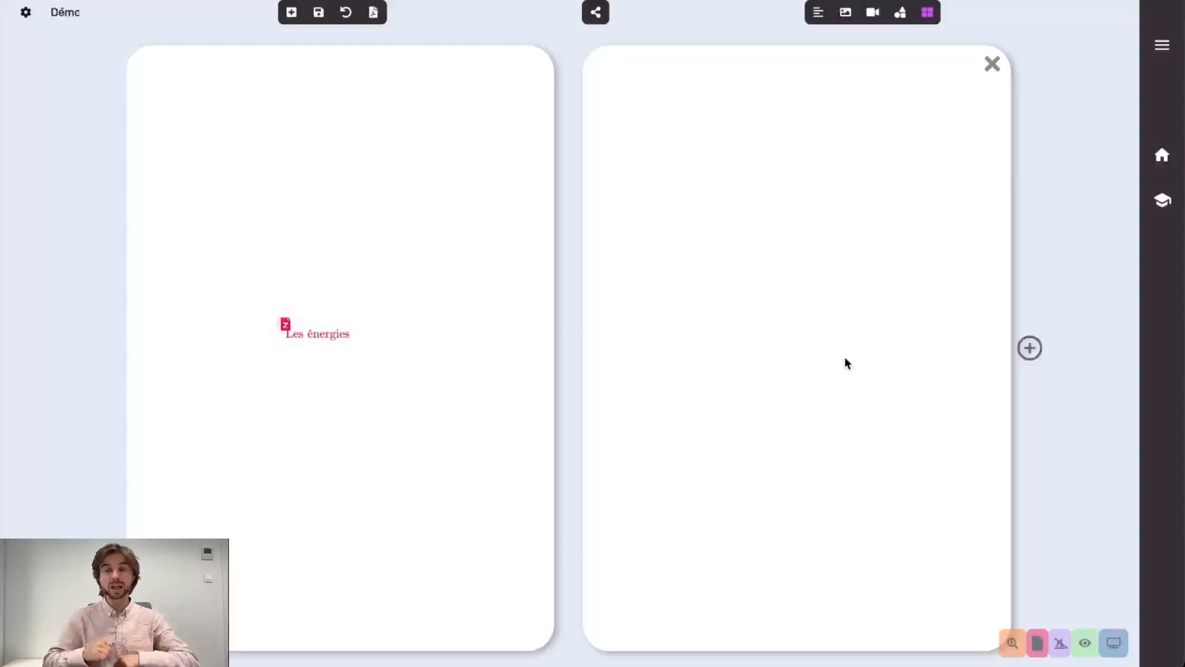
{"action": "left_click", "coordinate": [283, 326]}
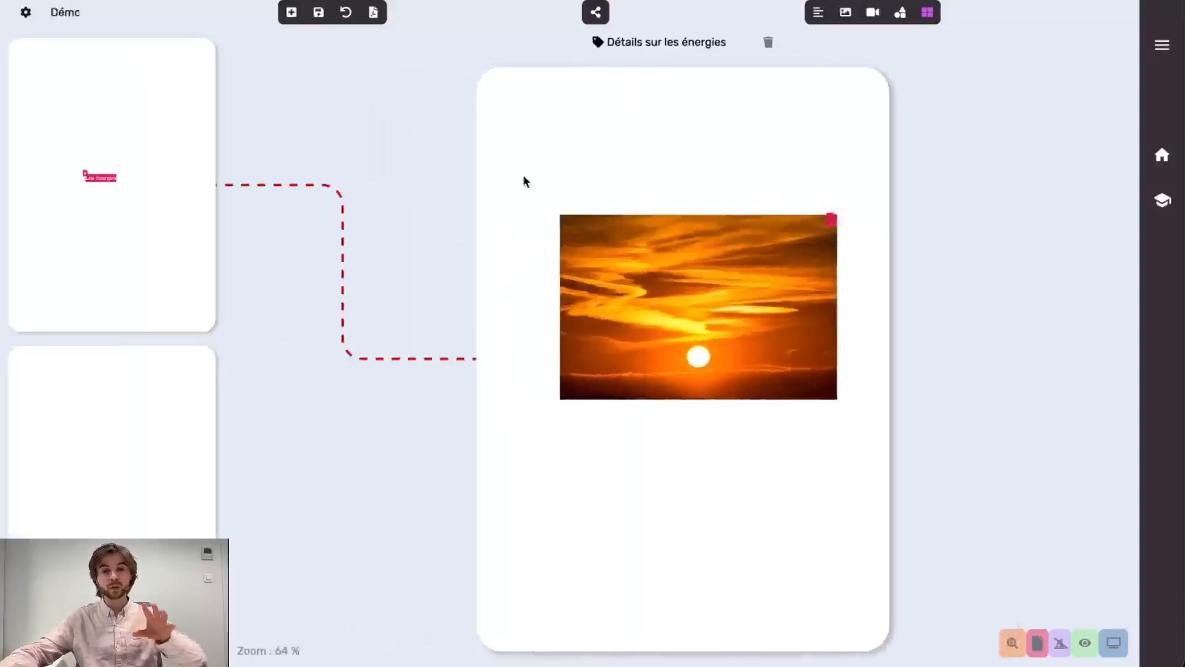
{"action": "left_click", "coordinate": [96, 273]}
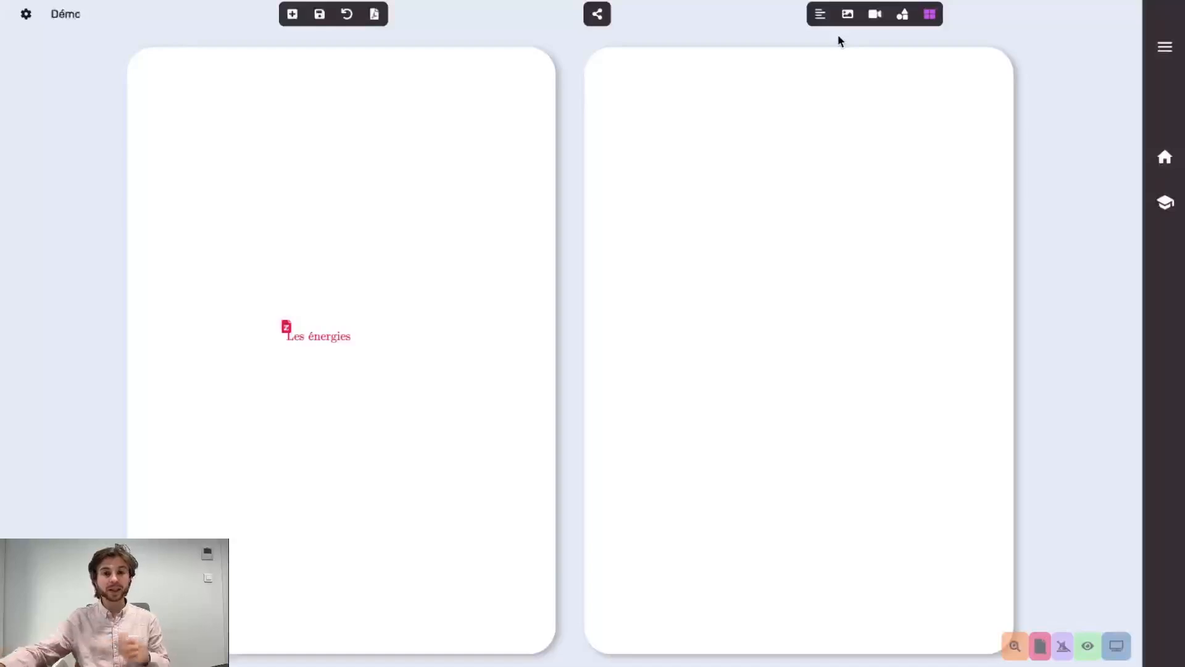
Keep public reading enabled for Démo, copy its share link, and close the sharing dialog
{"action": "left_click", "coordinate": [602, 14]}
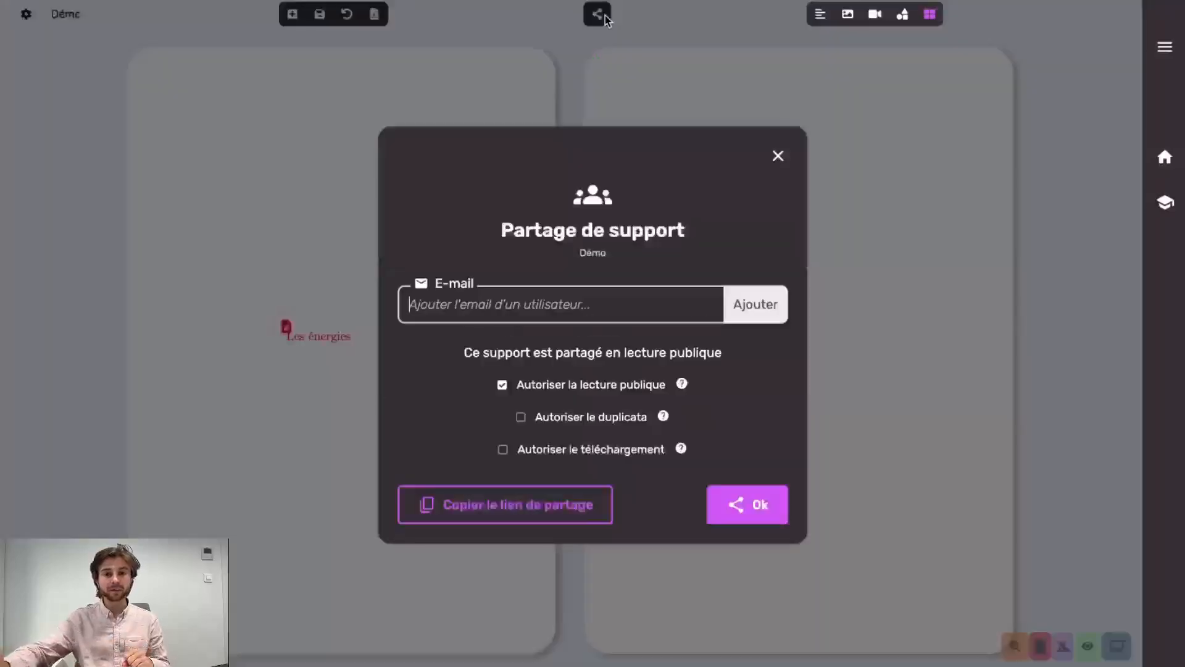
{"action": "left_click", "coordinate": [502, 386]}
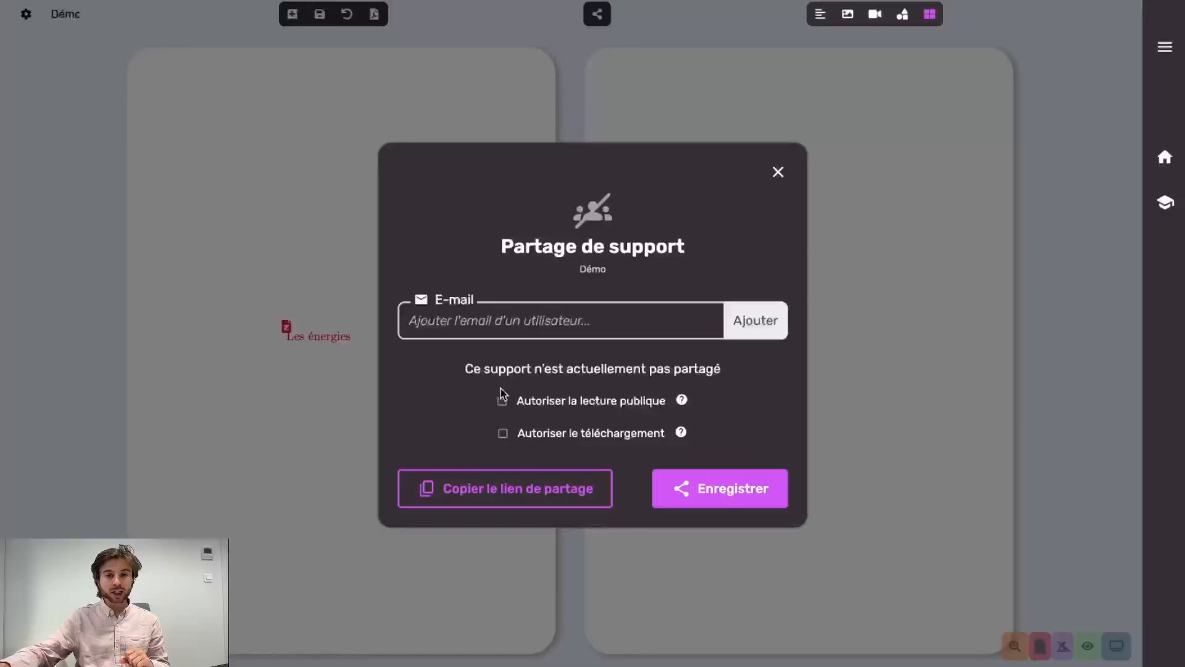
{"action": "left_click", "coordinate": [502, 400]}
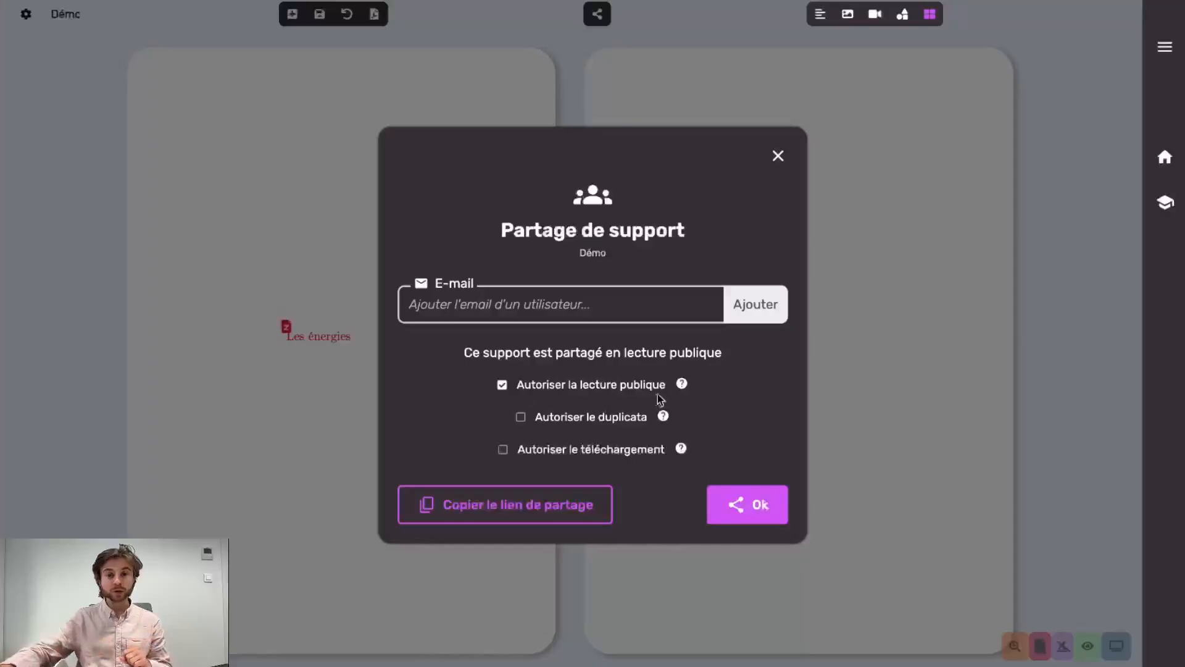
{"action": "left_click", "coordinate": [490, 501]}
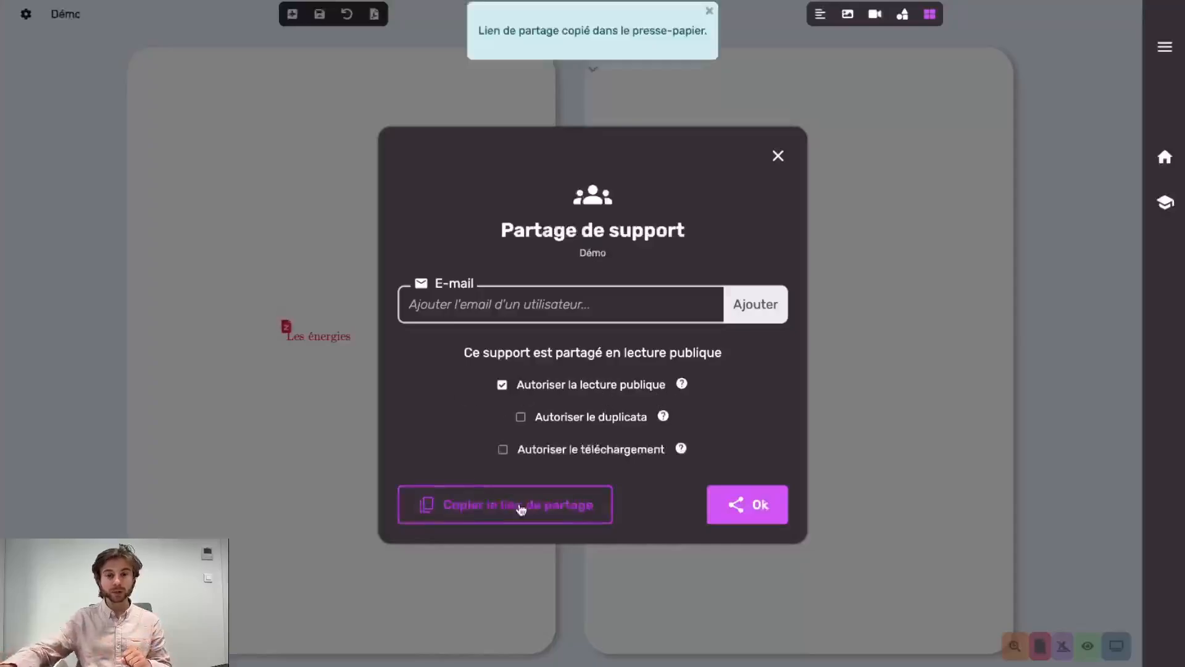
{"action": "left_click", "coordinate": [781, 505]}
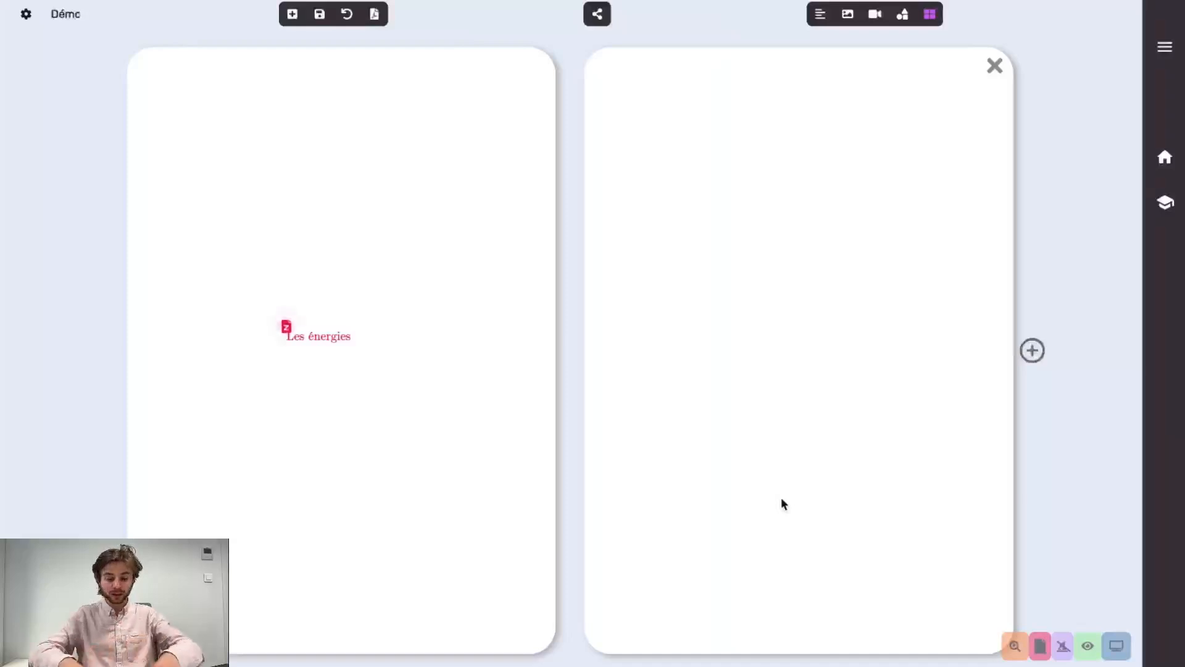
Load the pasted Démo zeiko.be read link in a new private Chrome window
{"action": "key", "text": "super+shift+n"}
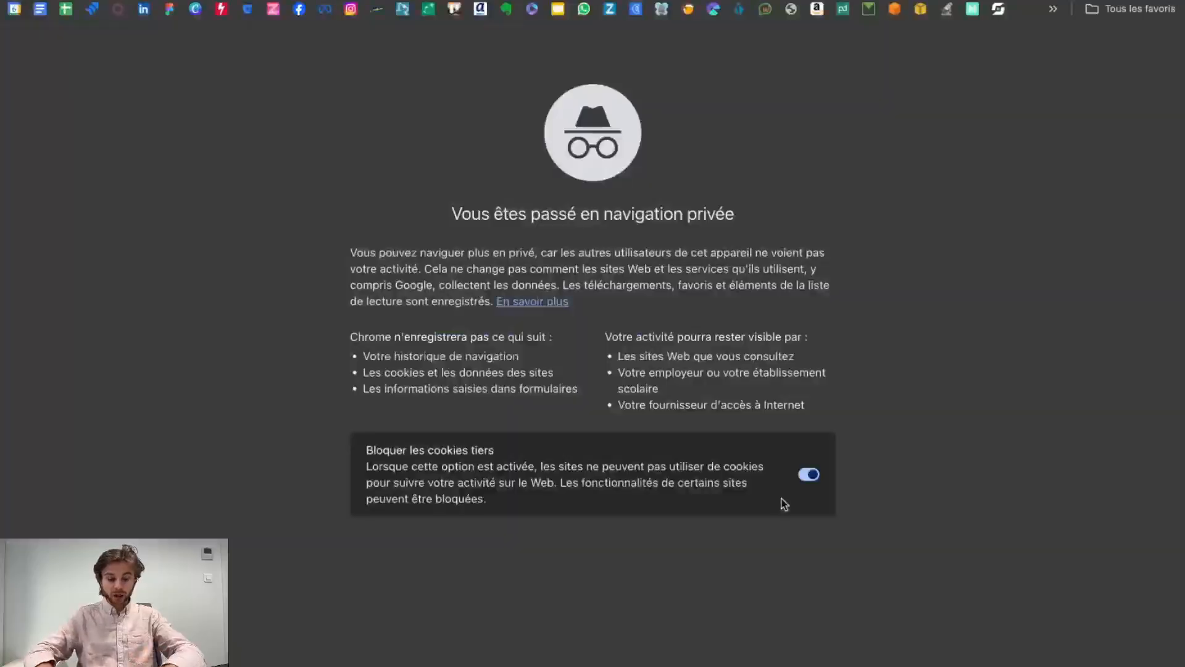
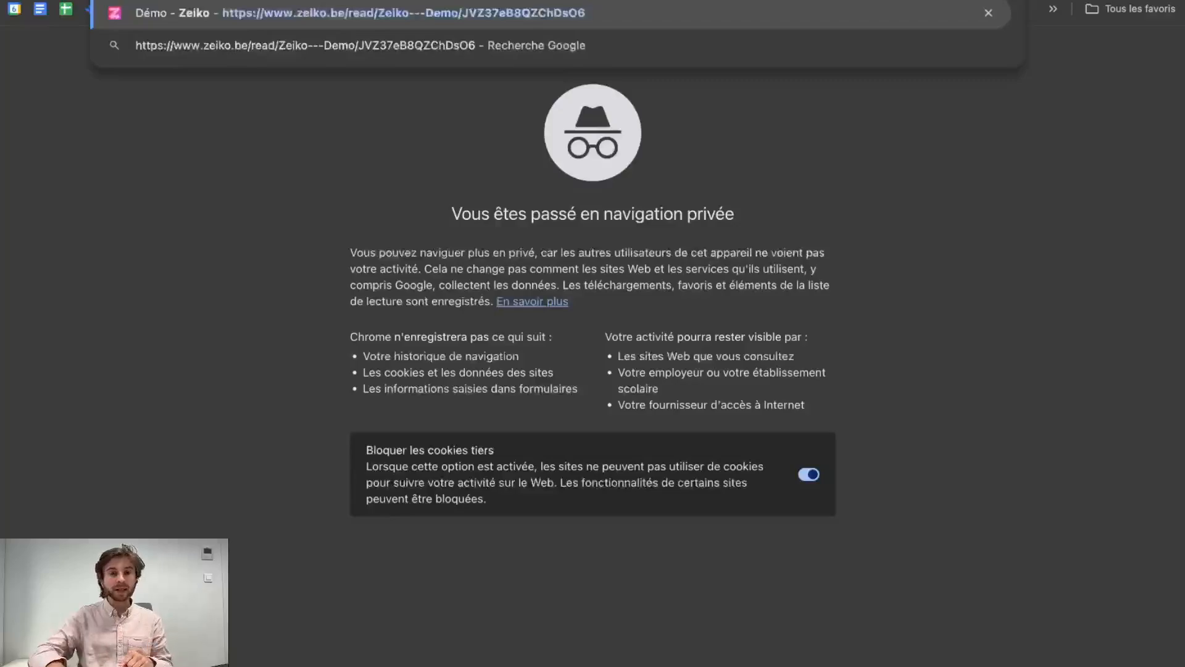
{"action": "key", "text": "Return"}
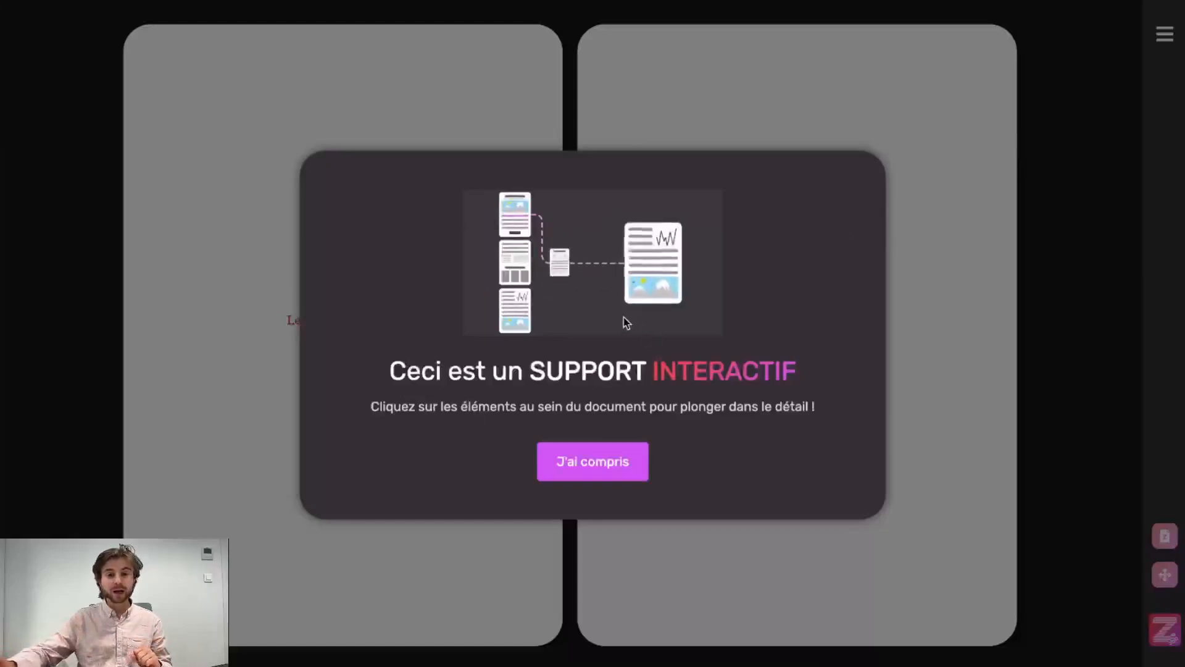
Dismiss the welcome message, reveal the z-page links and follow the Les énergies link
{"action": "left_click", "coordinate": [589, 476]}
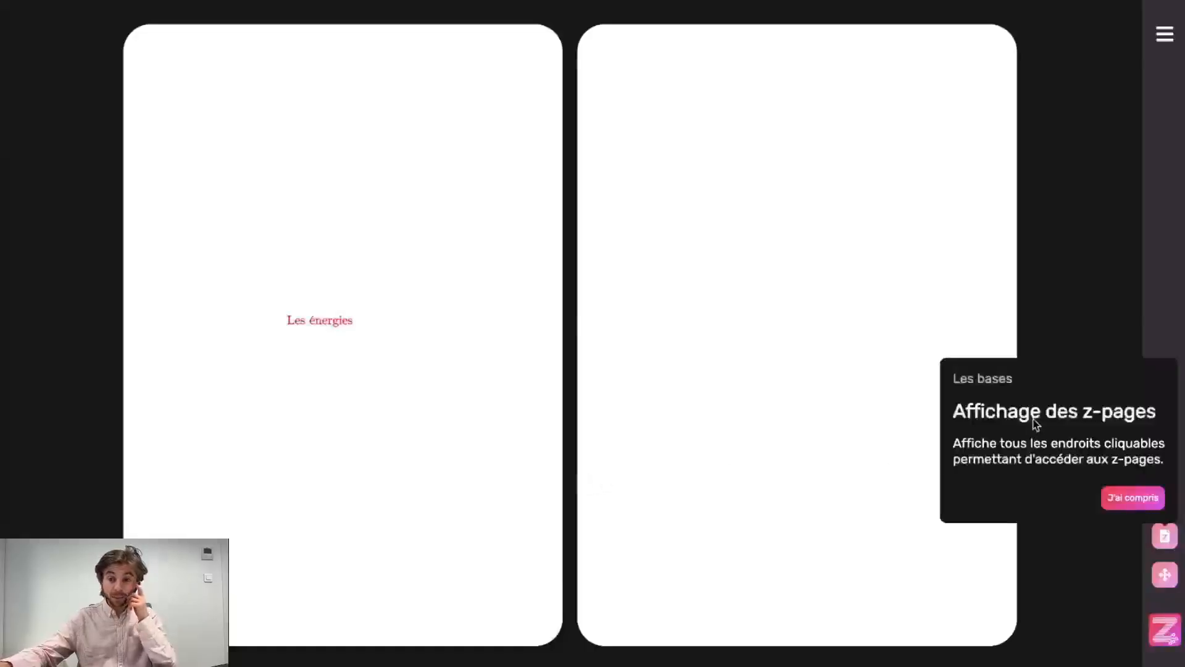
{"action": "left_click", "coordinate": [1168, 538]}
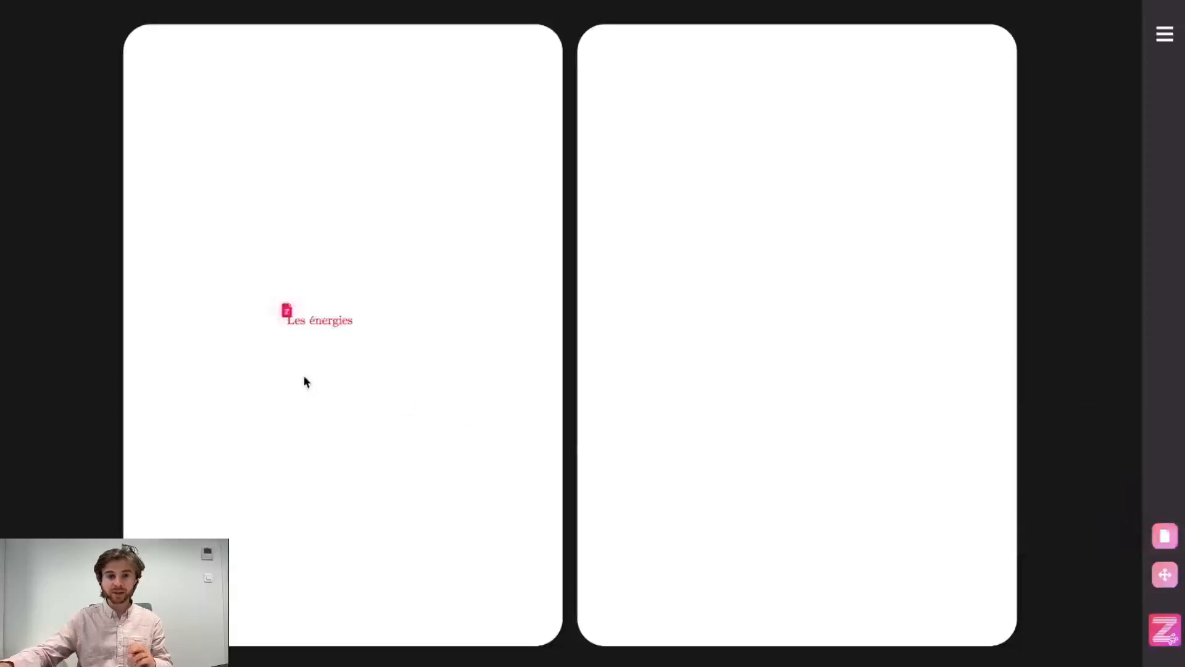
{"action": "left_click", "coordinate": [295, 321]}
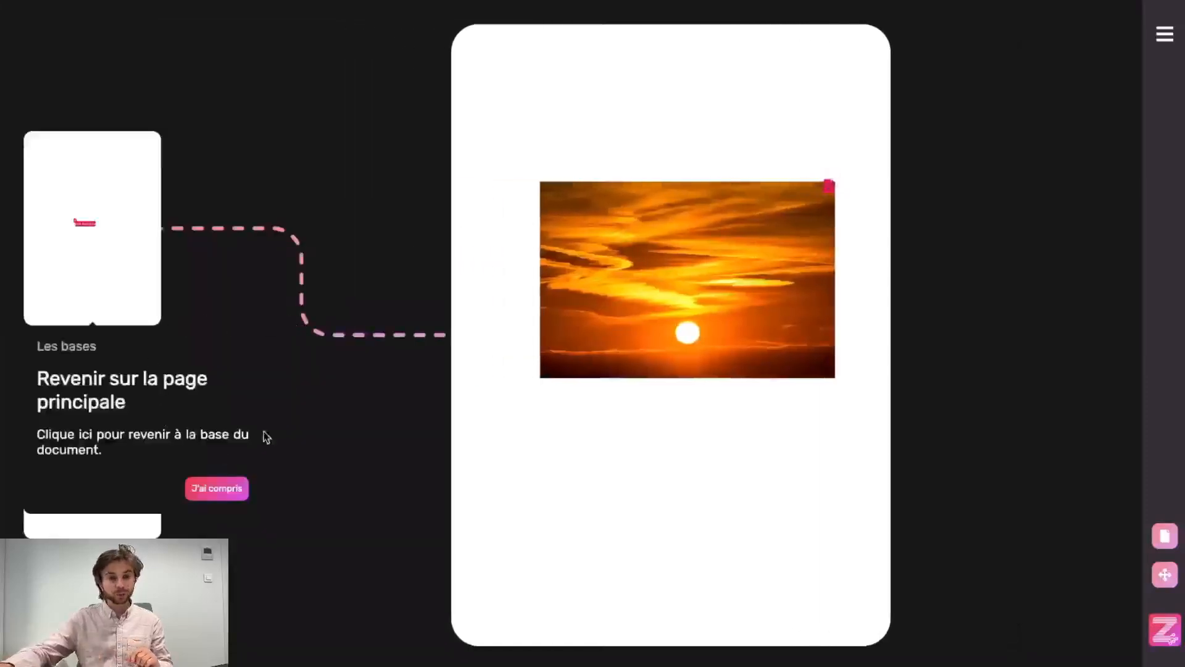
Dismiss the home tip, follow the sunset image's z-page, then return to Les énergies
{"action": "left_click", "coordinate": [238, 490]}
{"action": "left_click", "coordinate": [828, 187]}
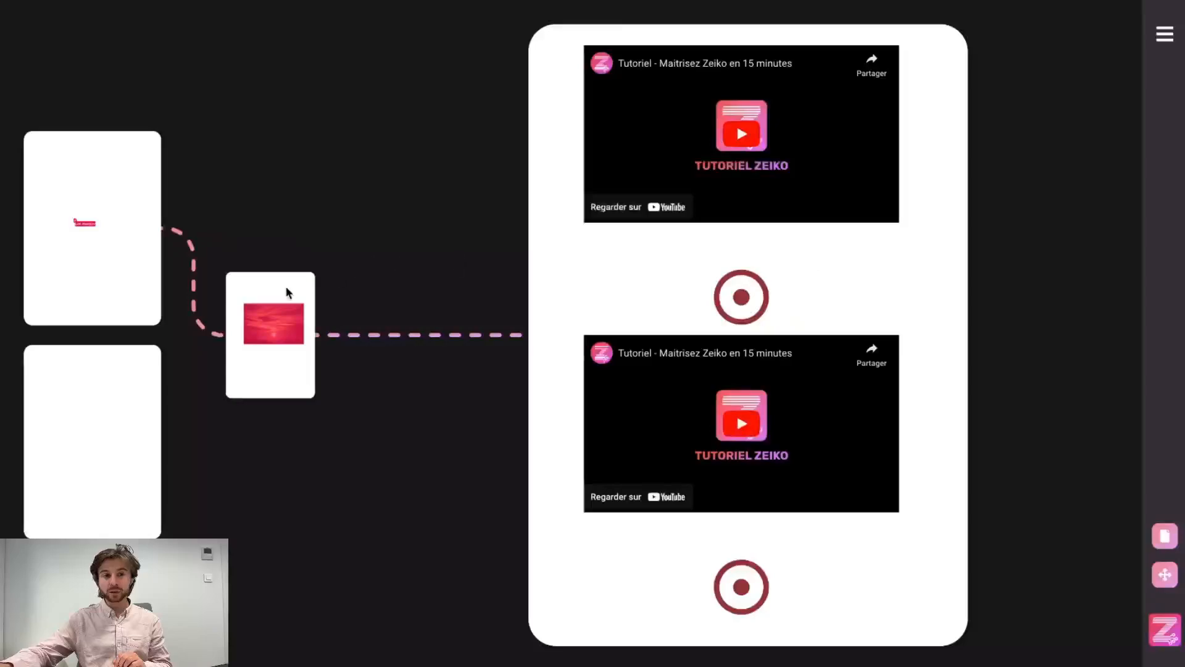
{"action": "left_click", "coordinate": [286, 290]}
{"action": "left_click", "coordinate": [138, 216]}
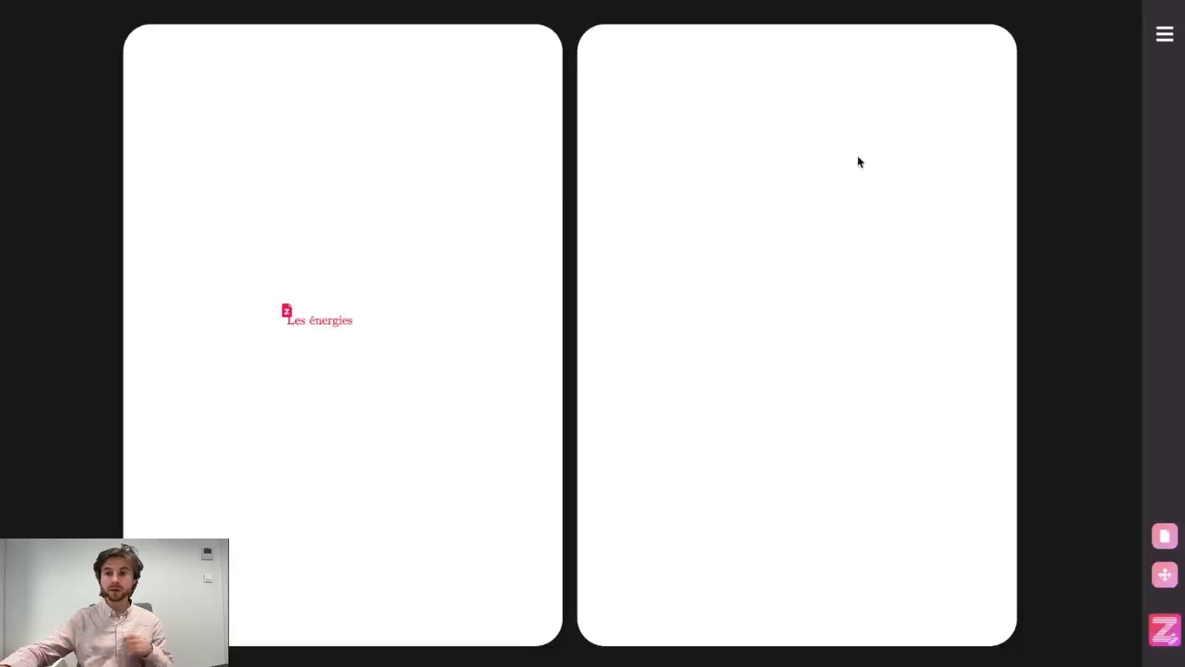
Switch the reader interface from Mode sombre to Clair (light mode) in the reader settings
{"action": "left_click", "coordinate": [1162, 38]}
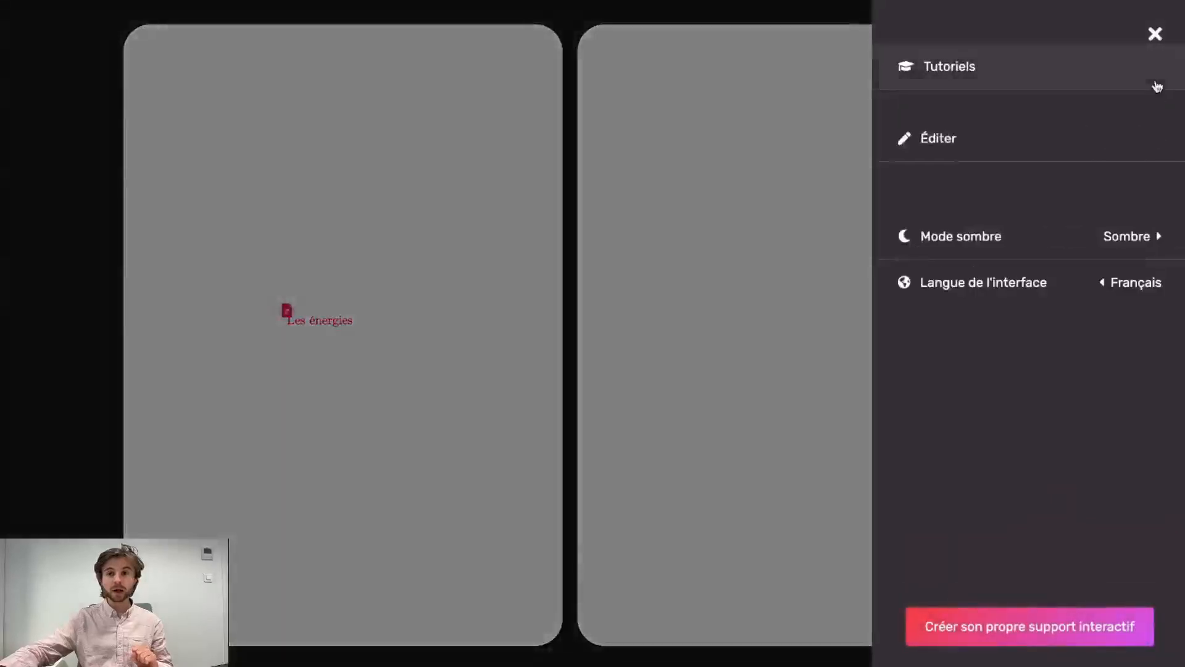
{"action": "left_click", "coordinate": [1140, 249]}
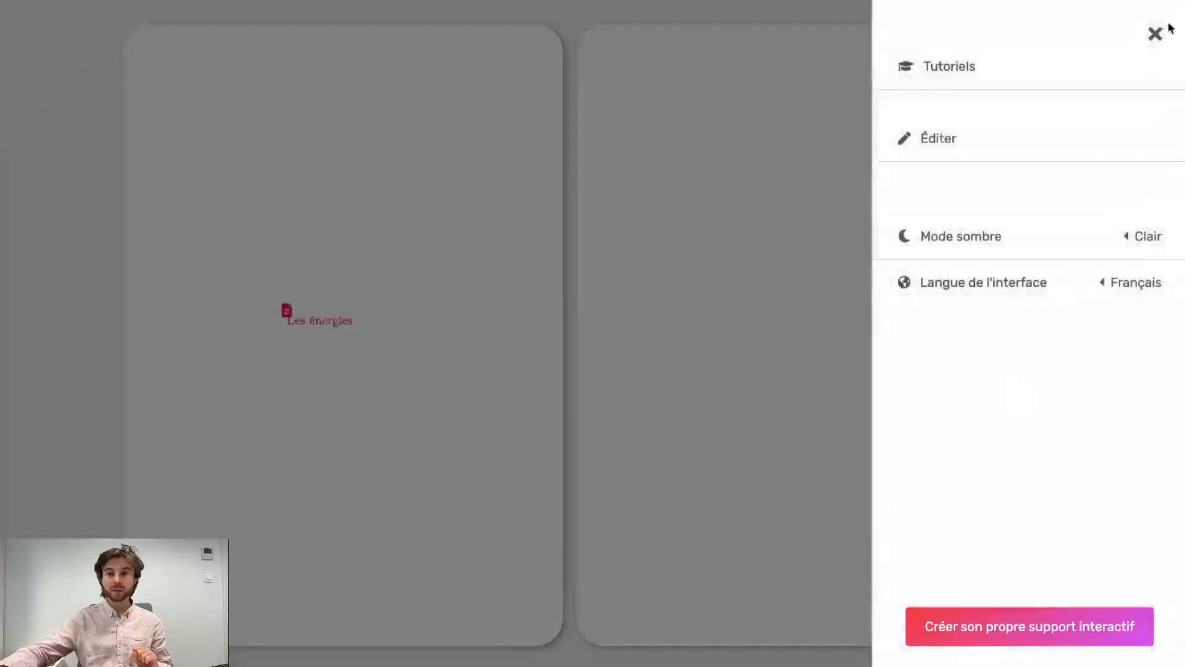
{"action": "left_click", "coordinate": [1168, 29]}
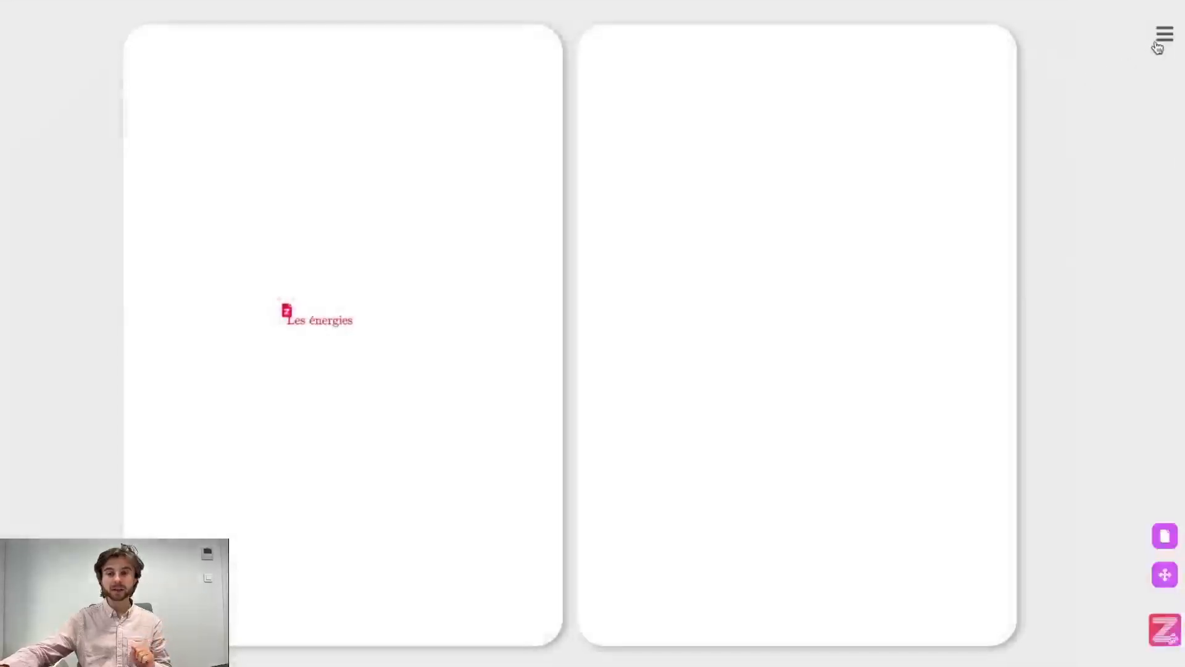
Run through the Tutoriels tips, then reopen Démo with 'Ouvrir dans l'éditeur'
{"action": "left_click", "coordinate": [1163, 36]}
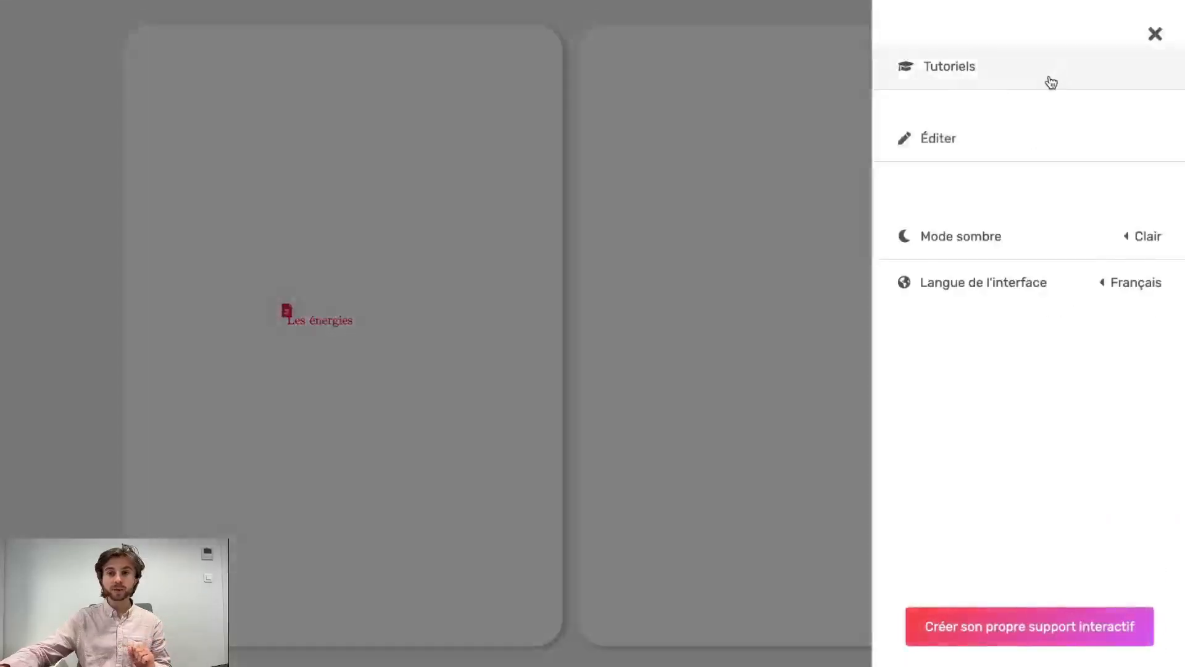
{"action": "left_click", "coordinate": [1051, 82]}
{"action": "left_click", "coordinate": [587, 468]}
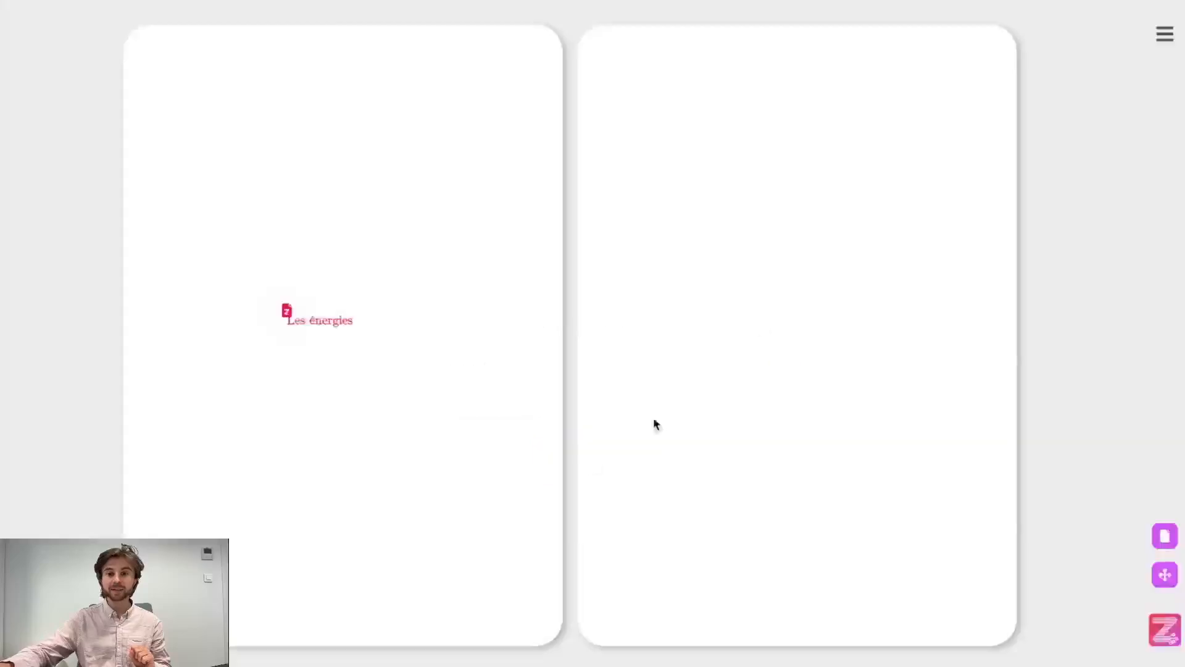
{"action": "left_click", "coordinate": [1164, 34]}
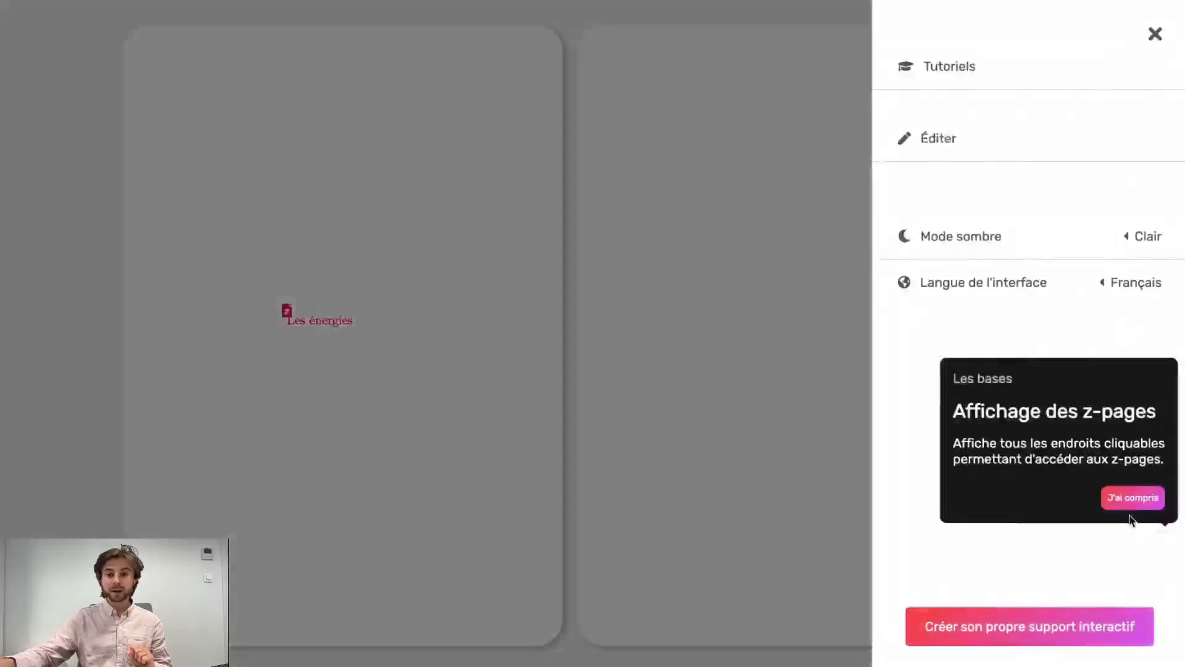
{"action": "left_click", "coordinate": [1132, 498]}
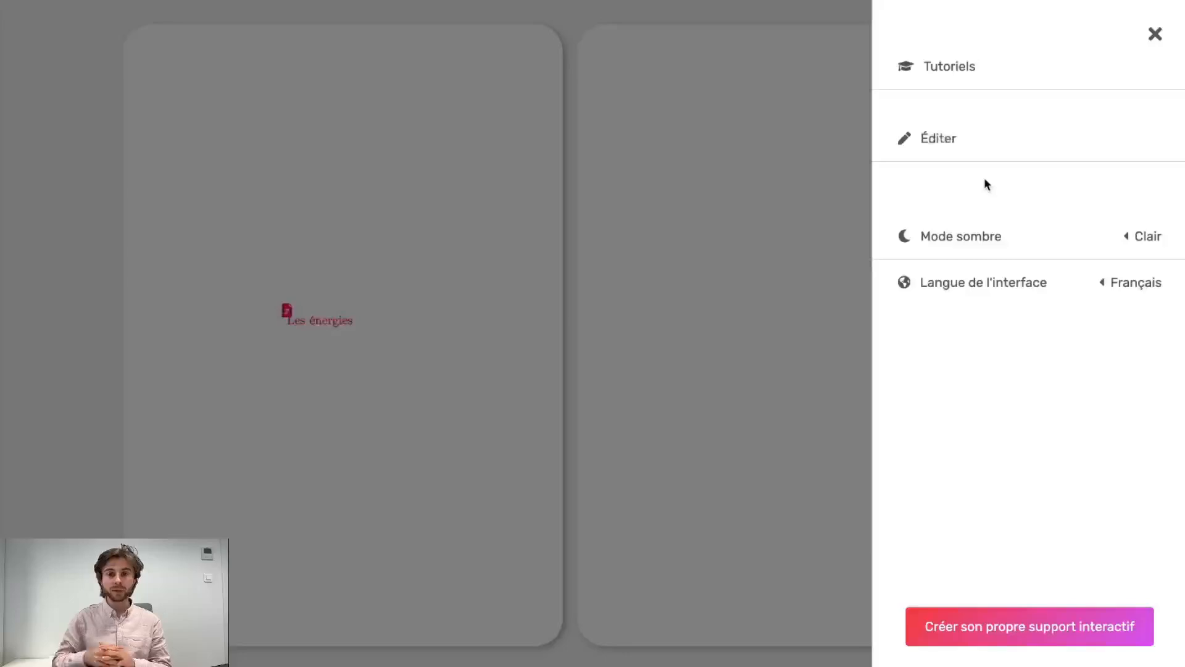
{"action": "left_click", "coordinate": [970, 151]}
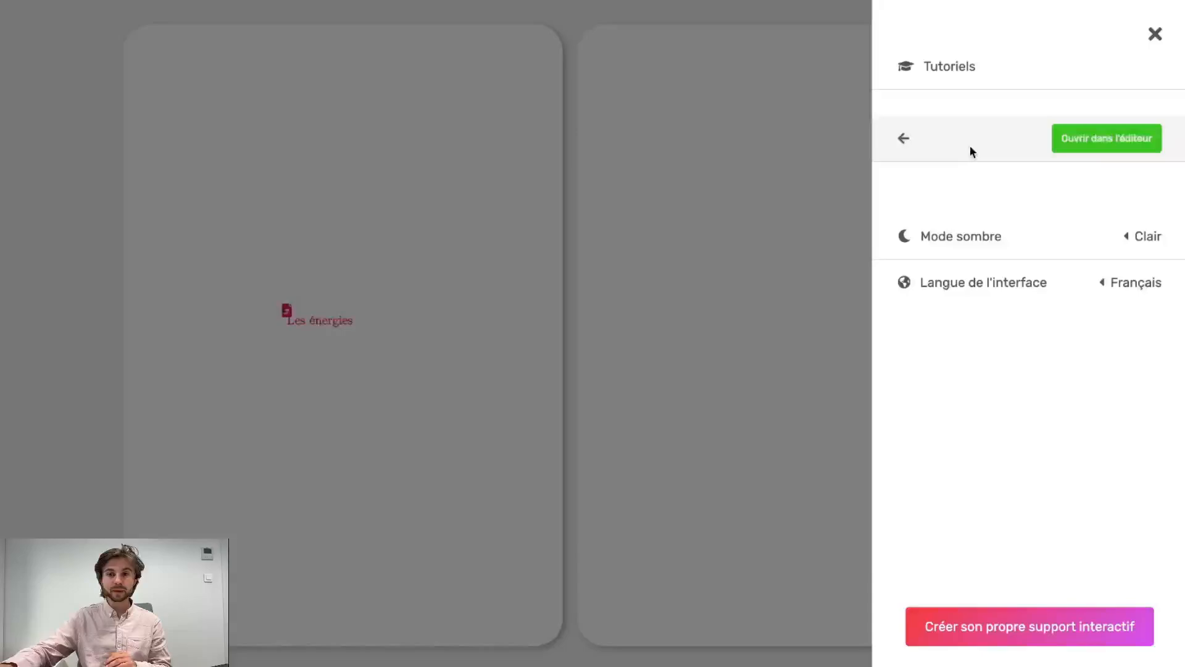
{"action": "left_click", "coordinate": [1078, 140]}
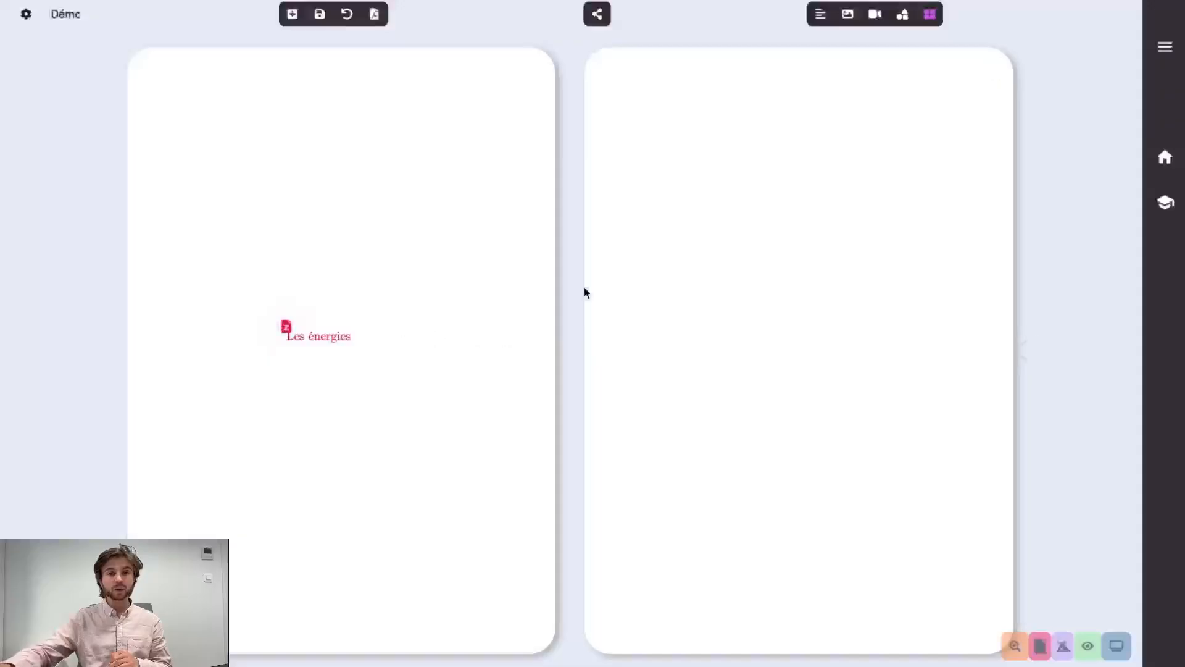
Add the saved contact's e-mail address to Démo's share list with Ajouter
{"action": "left_click", "coordinate": [597, 13]}
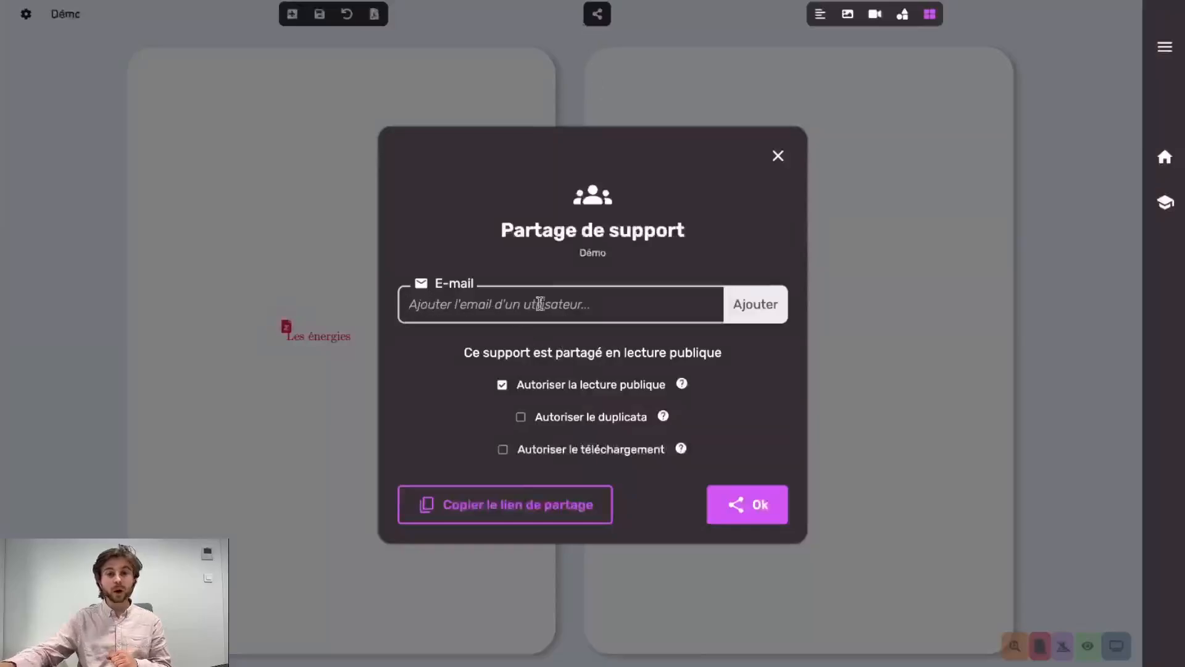
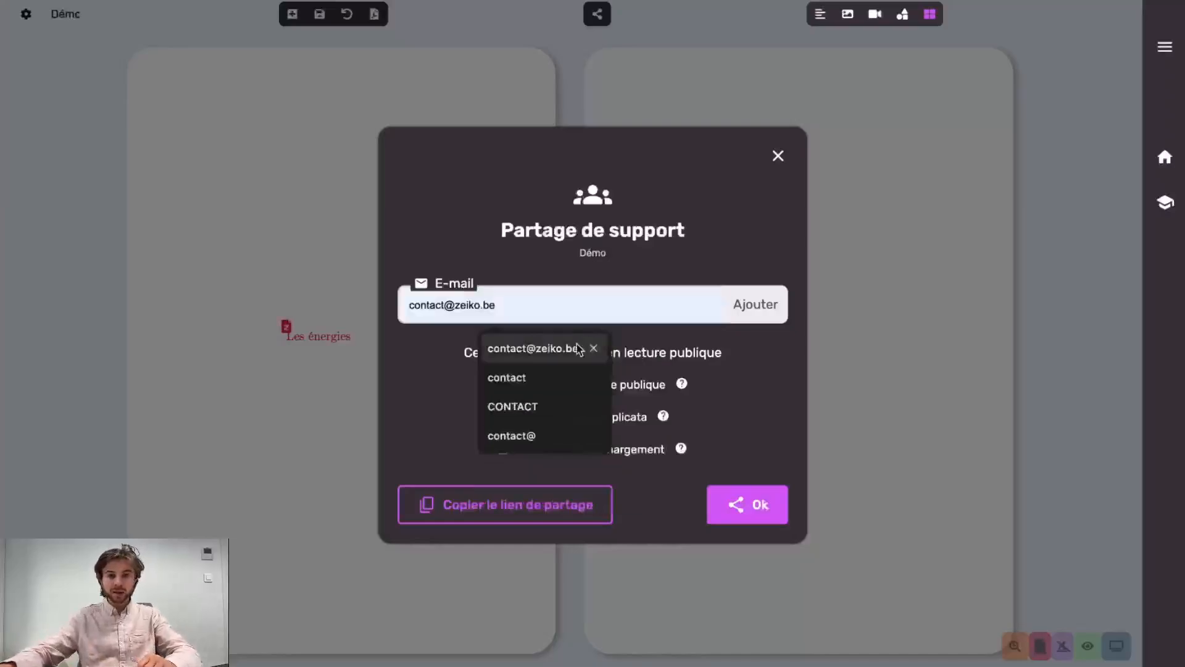
{"action": "left_click", "coordinate": [578, 349]}
{"action": "left_click", "coordinate": [755, 306]}
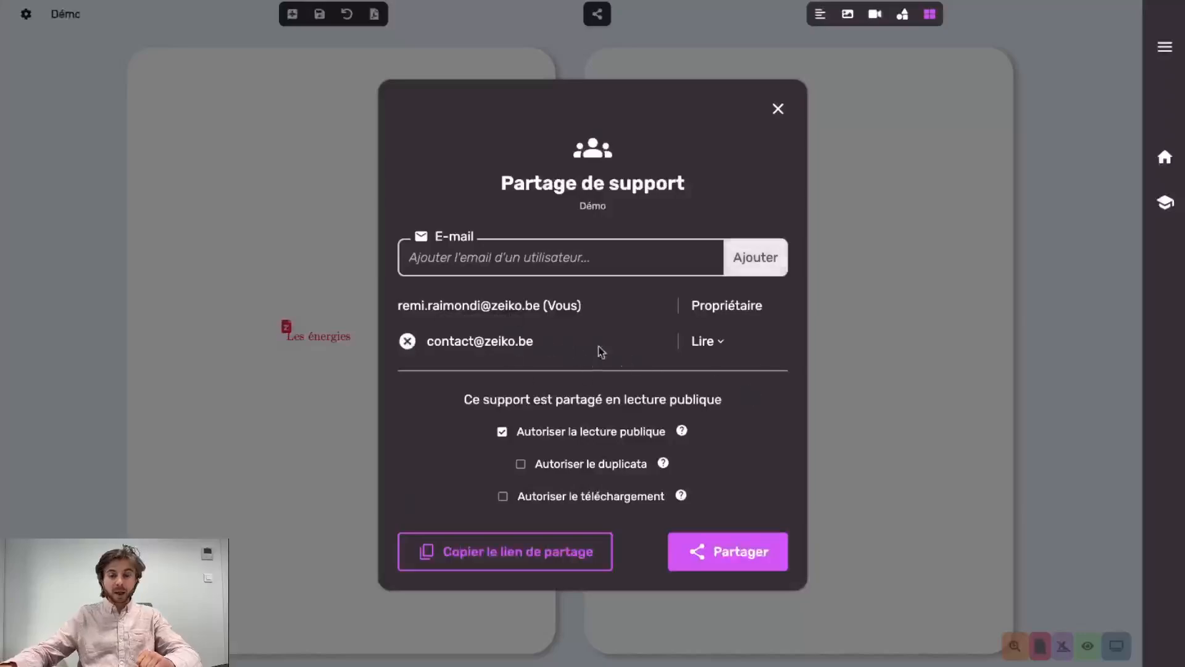
Keep the new user's role as Lire (read-only) and bring up the Tutoriels options
{"action": "left_click", "coordinate": [706, 342]}
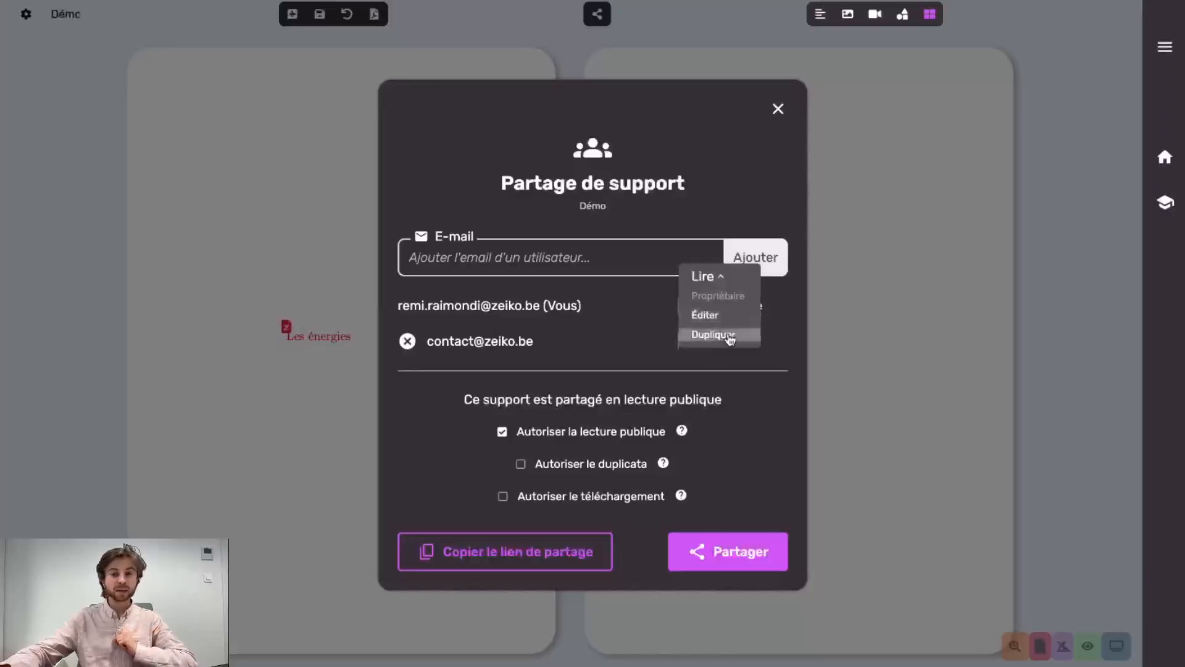
{"action": "left_click", "coordinate": [664, 337]}
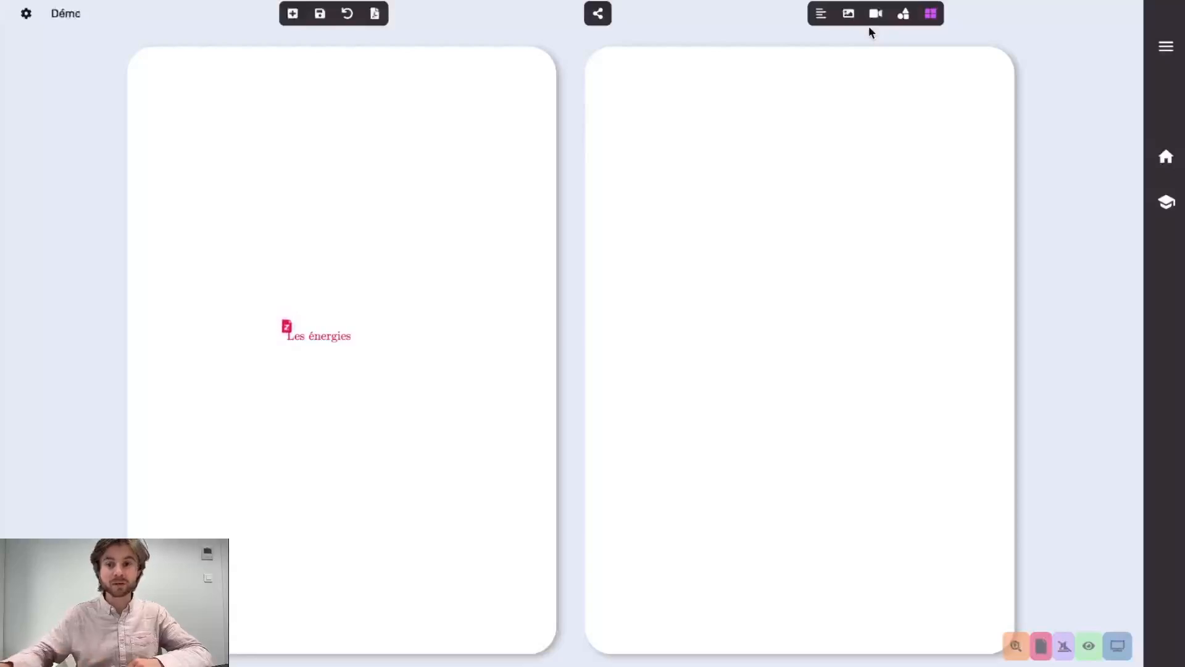
{"action": "left_click", "coordinate": [1166, 201]}
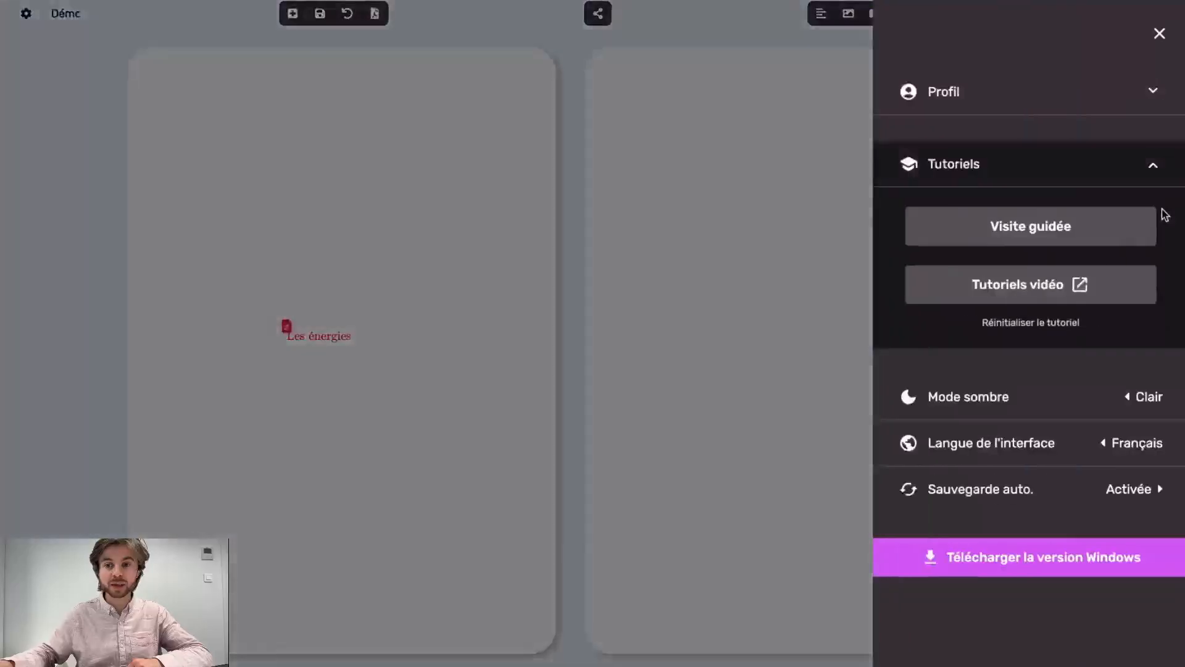